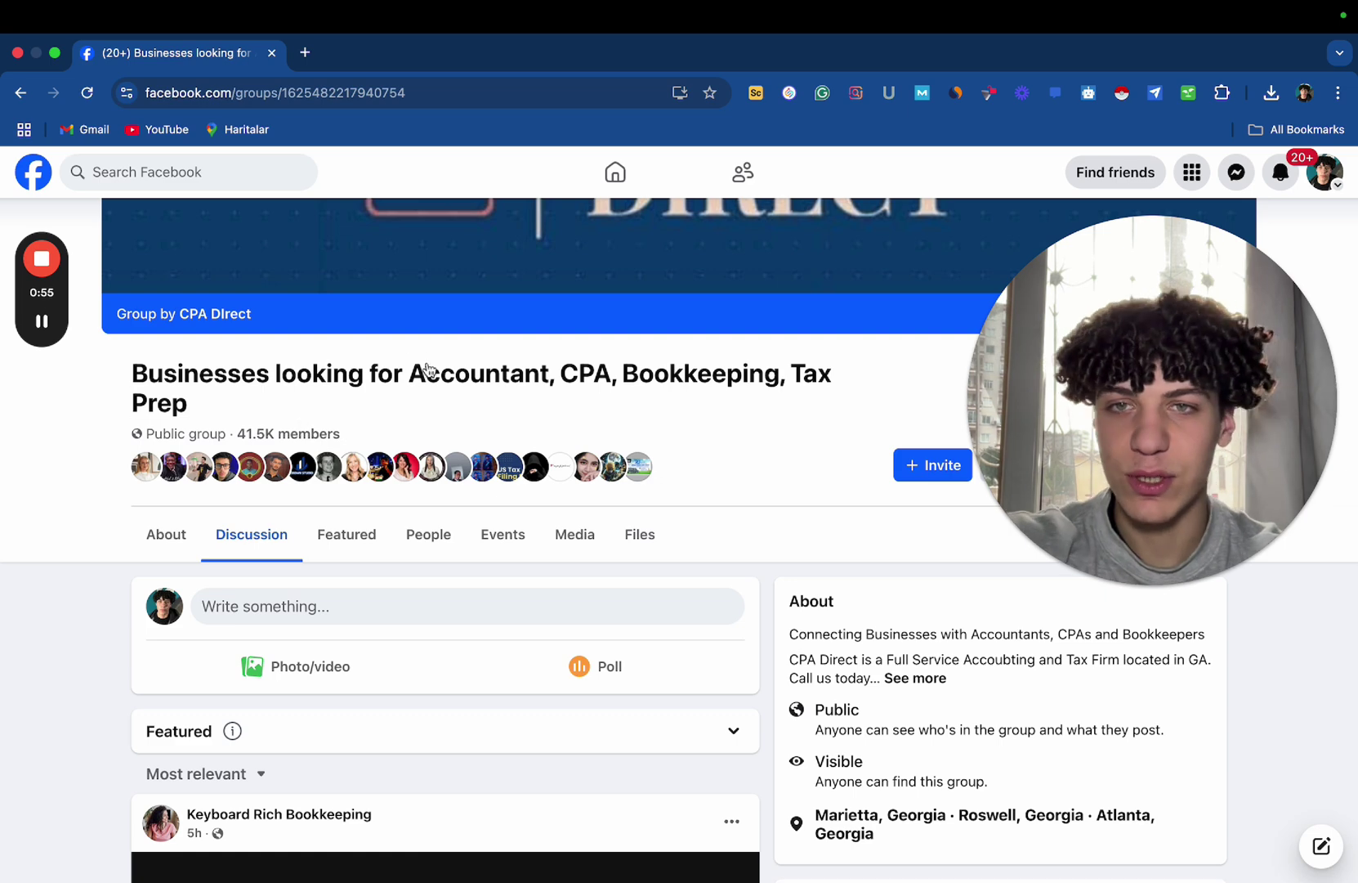
Open the group's 41.5K members list on Facebook.
click(276, 440)
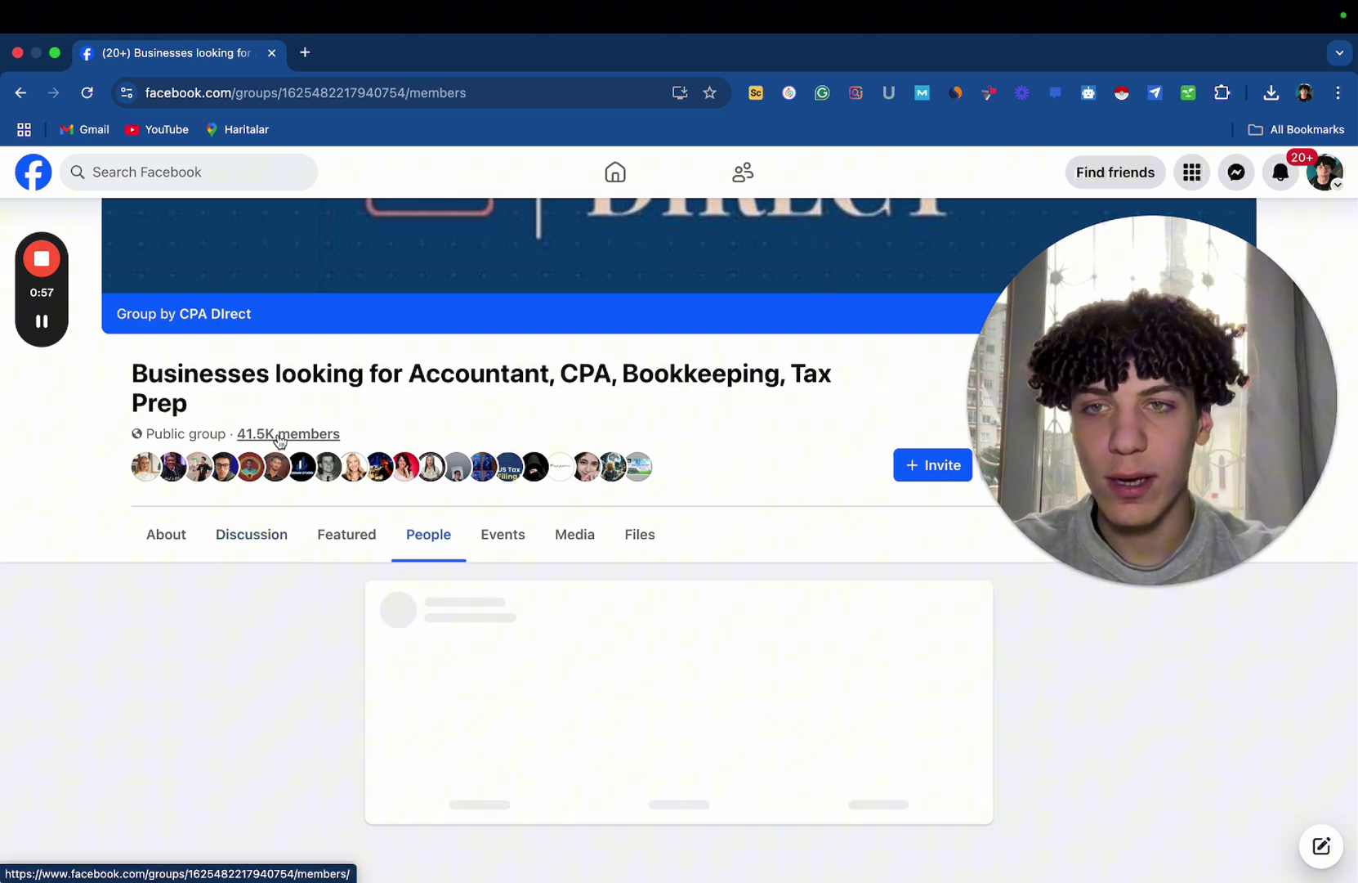
Find and open the facebook-group-members-scraper repository on GitHub in a new tab.
click(305, 53)
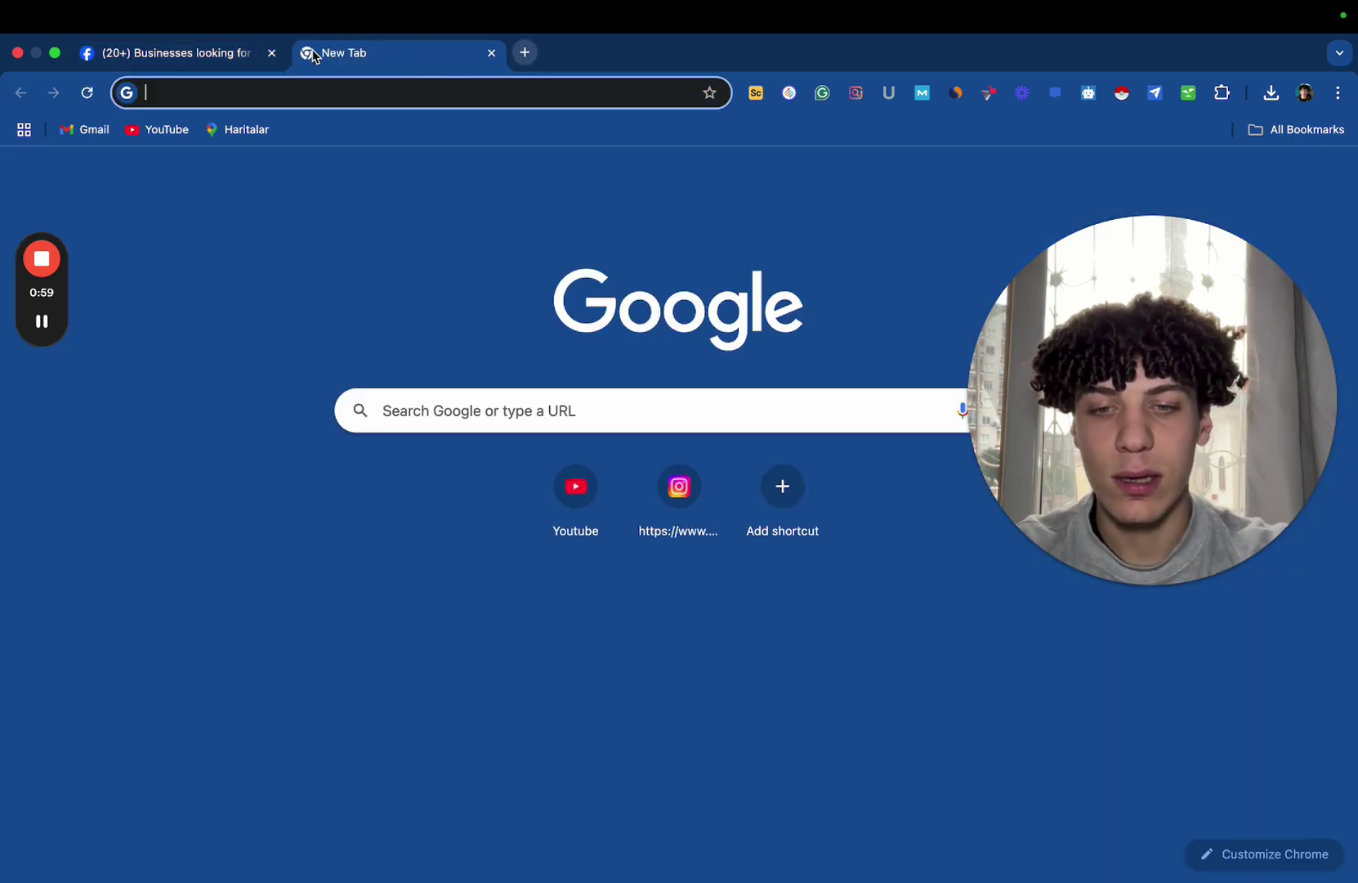
text(github.com/login?client_id=60b7a7e2418b90251417&return_to=%2Flogin%2Foauth%2Faut)
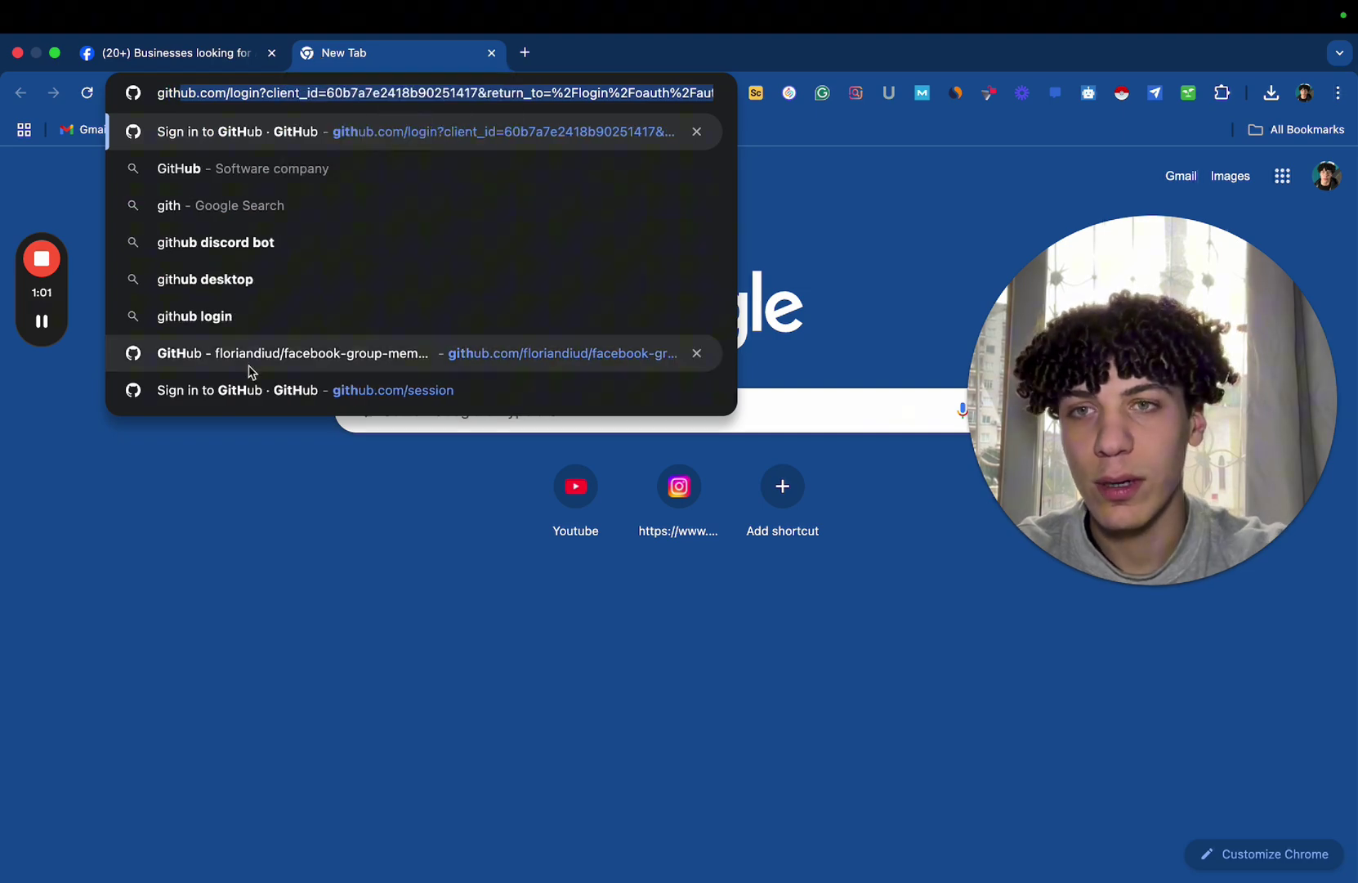
click(259, 360)
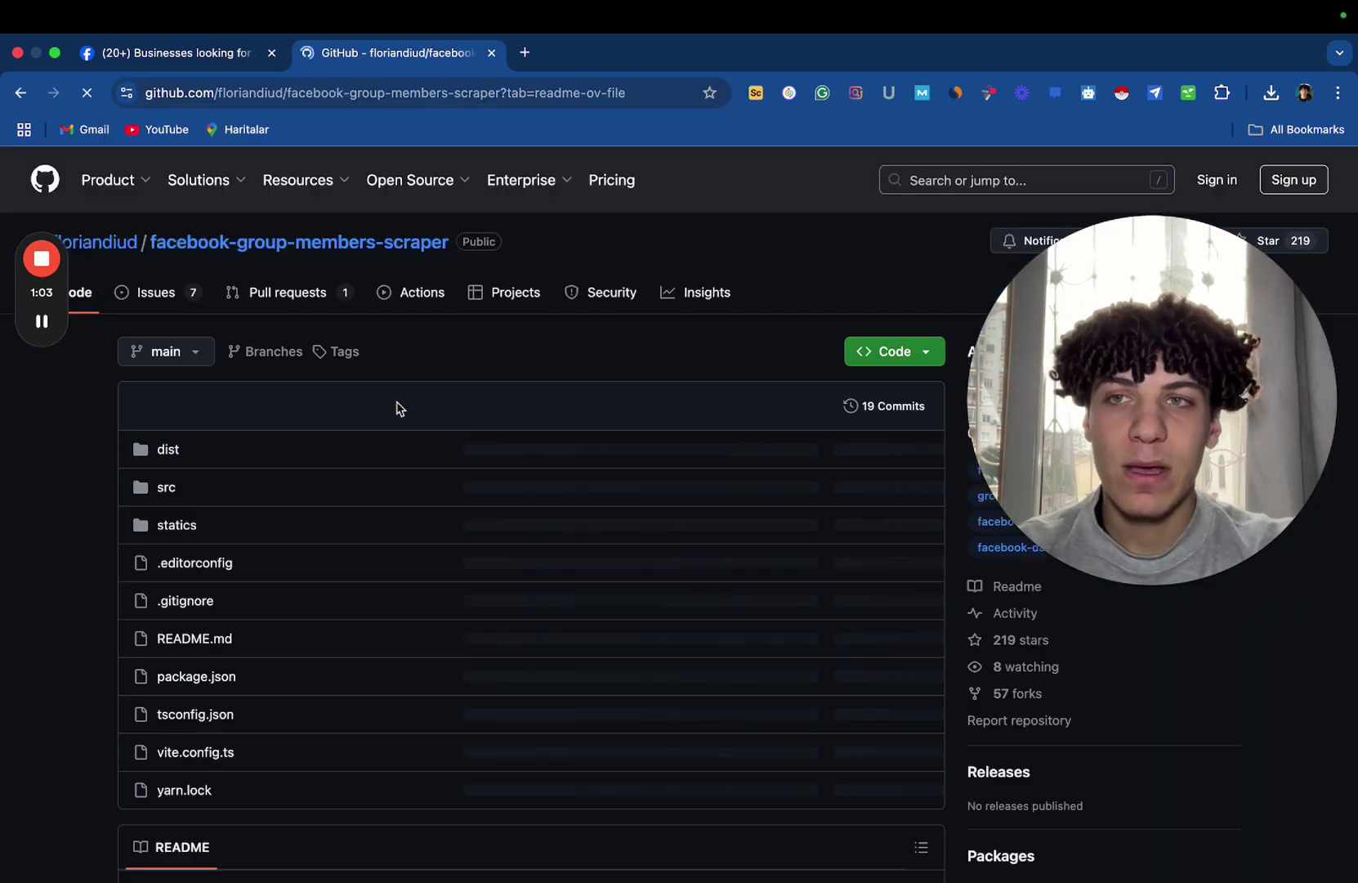
Copy the dist/main.min.js scraper script from the repository README.
scroll(296, 495, down, 10)
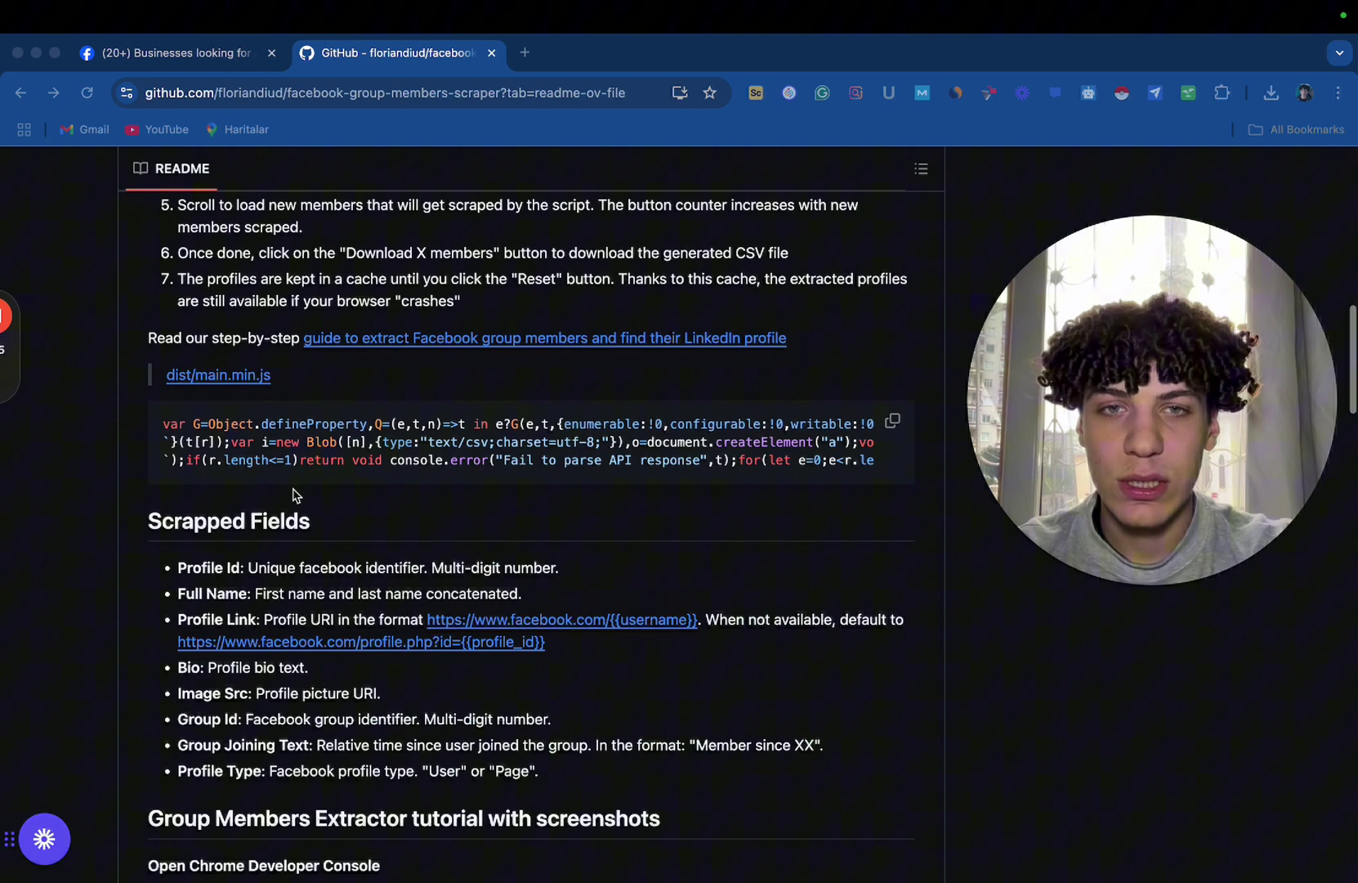
click(1126, 585)
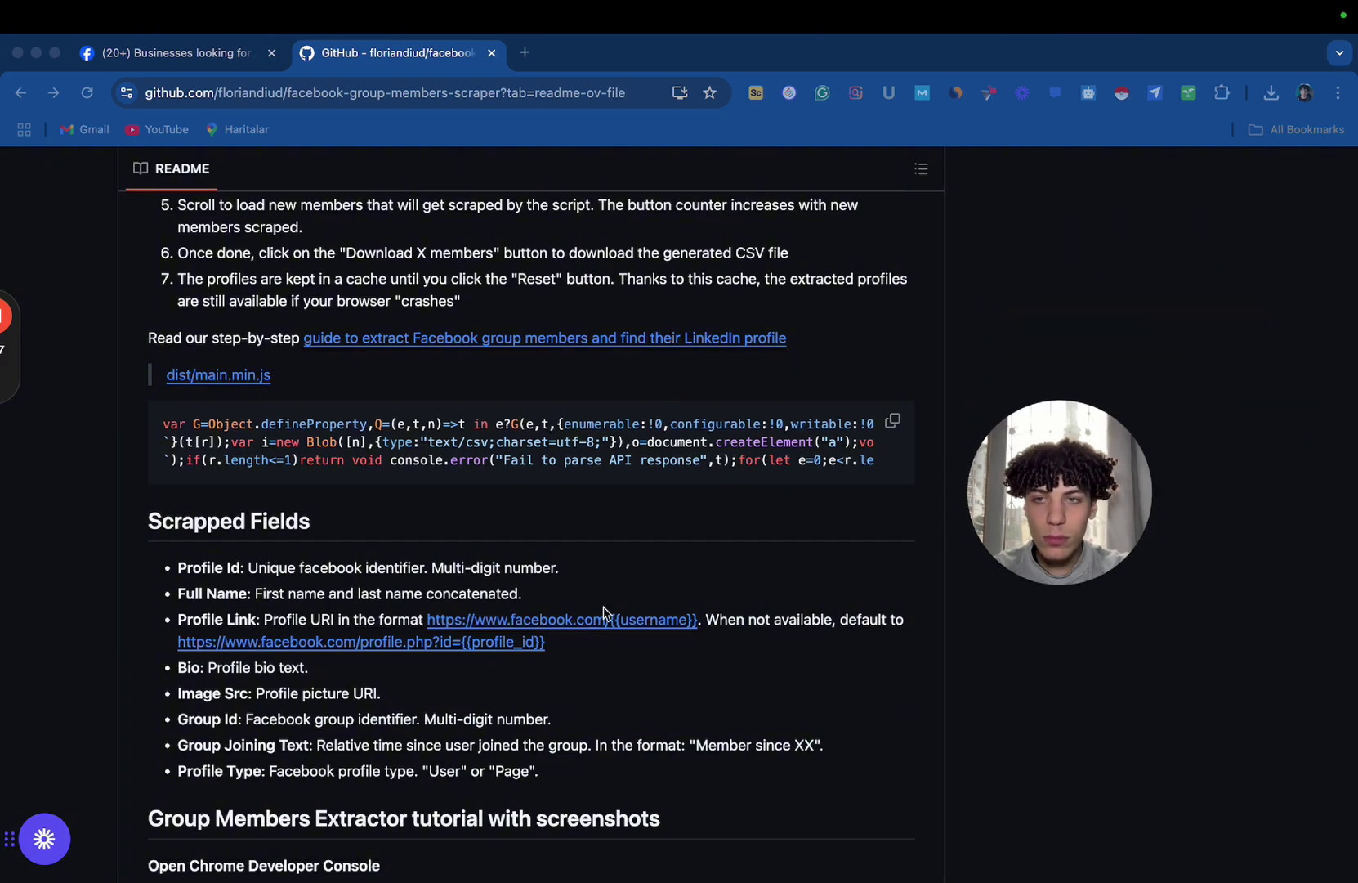
scroll(736, 441, down, 3)
scroll(654, 441, up, 4)
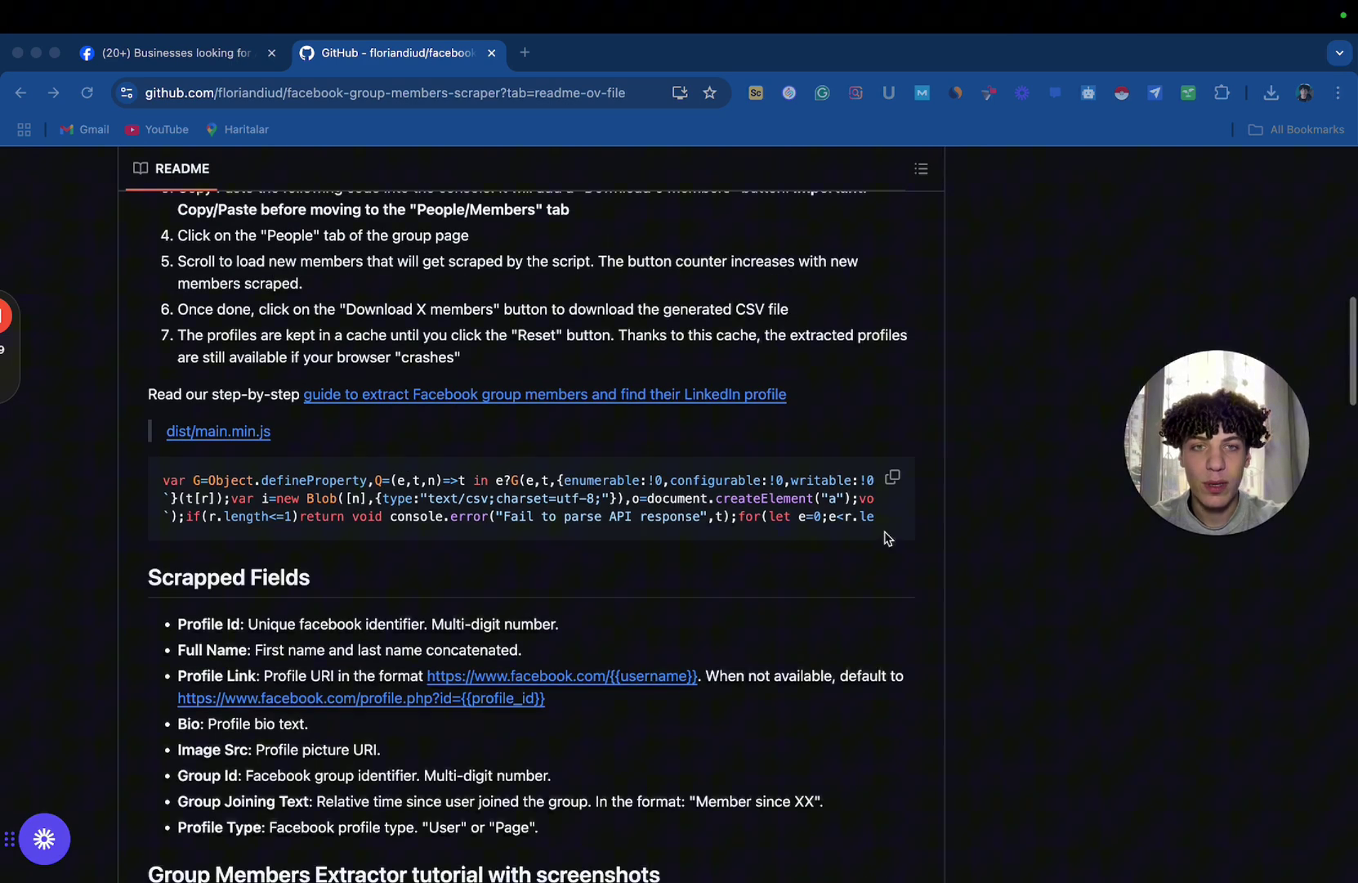
click(893, 478)
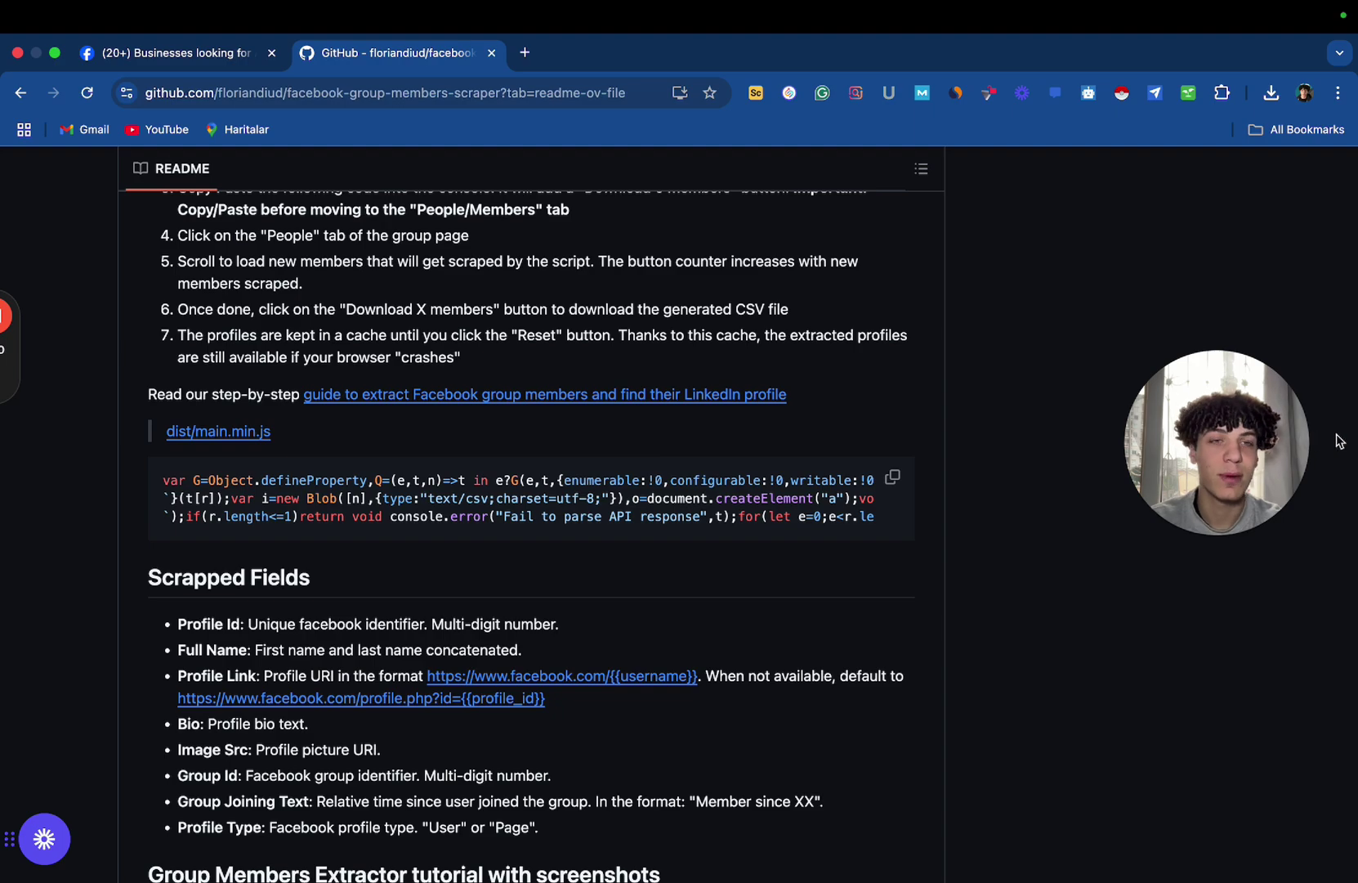
scroll(836, 441, up, 10)
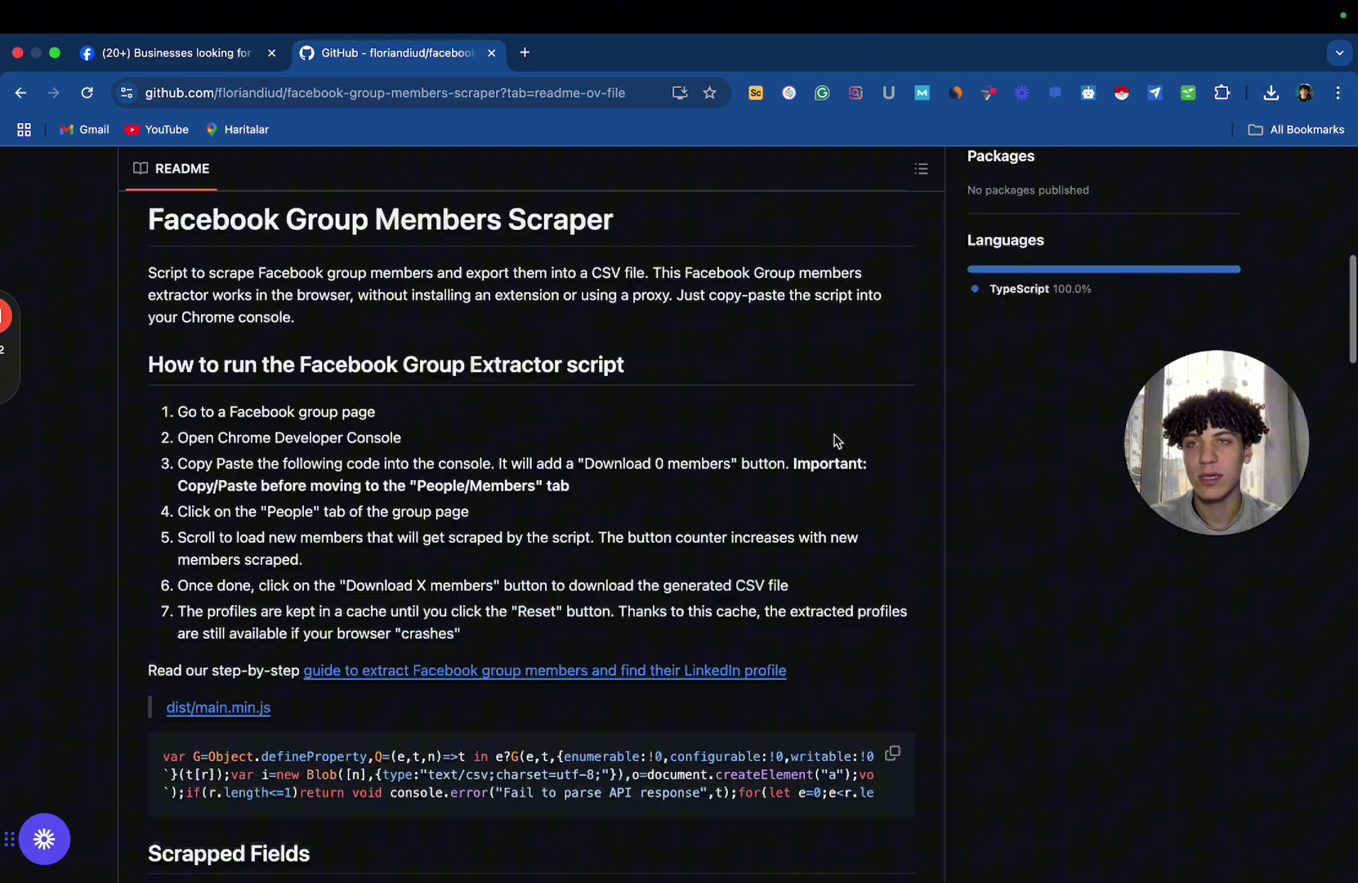
scroll(518, 612, down, 8)
scroll(519, 613, down, 3)
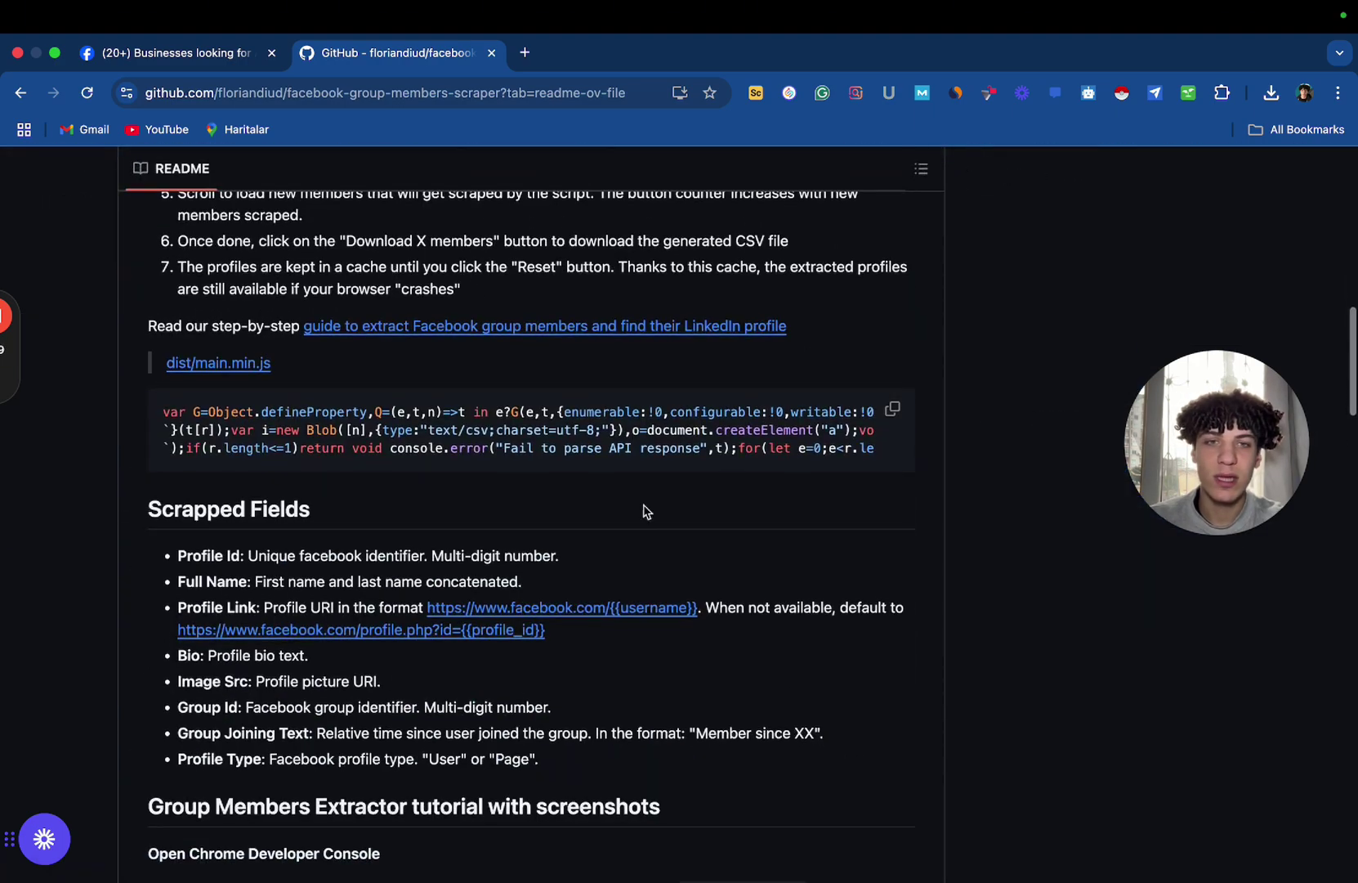
click(892, 408)
Paste and run the scraper script in the members page's cleared developer console.
click(215, 69)
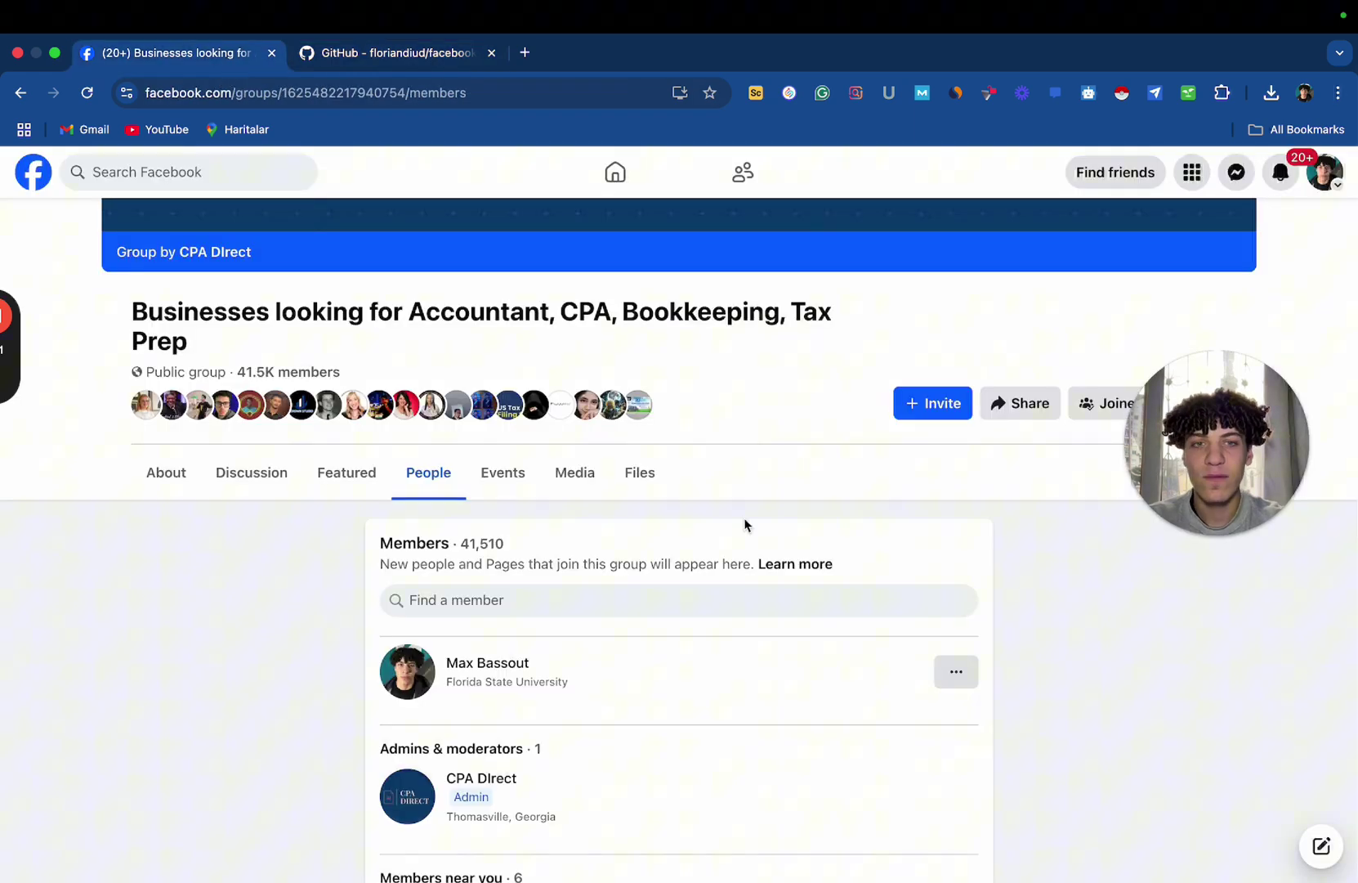
scroll(745, 522, down, 9)
right_click(1023, 655)
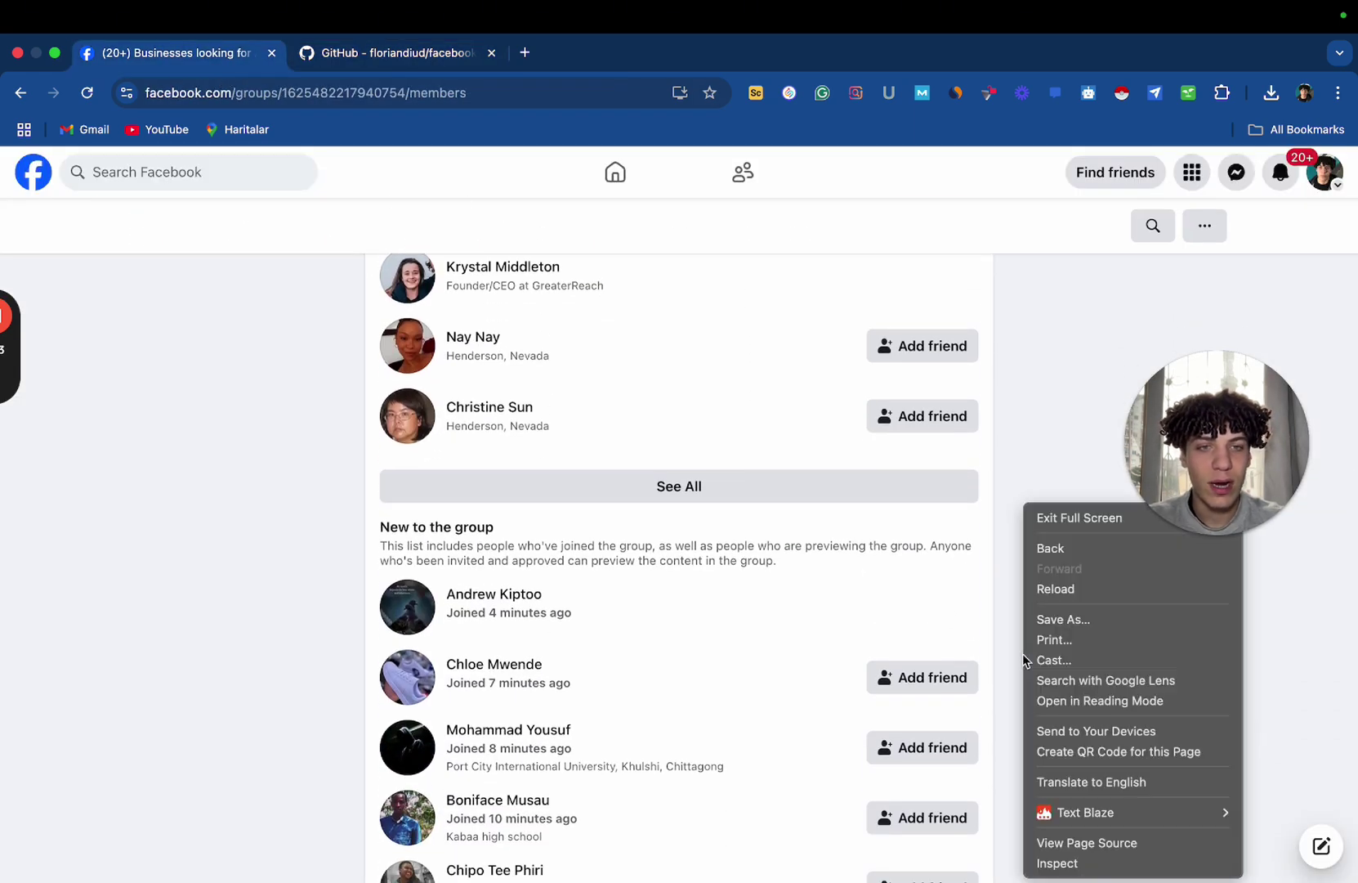
click(1110, 863)
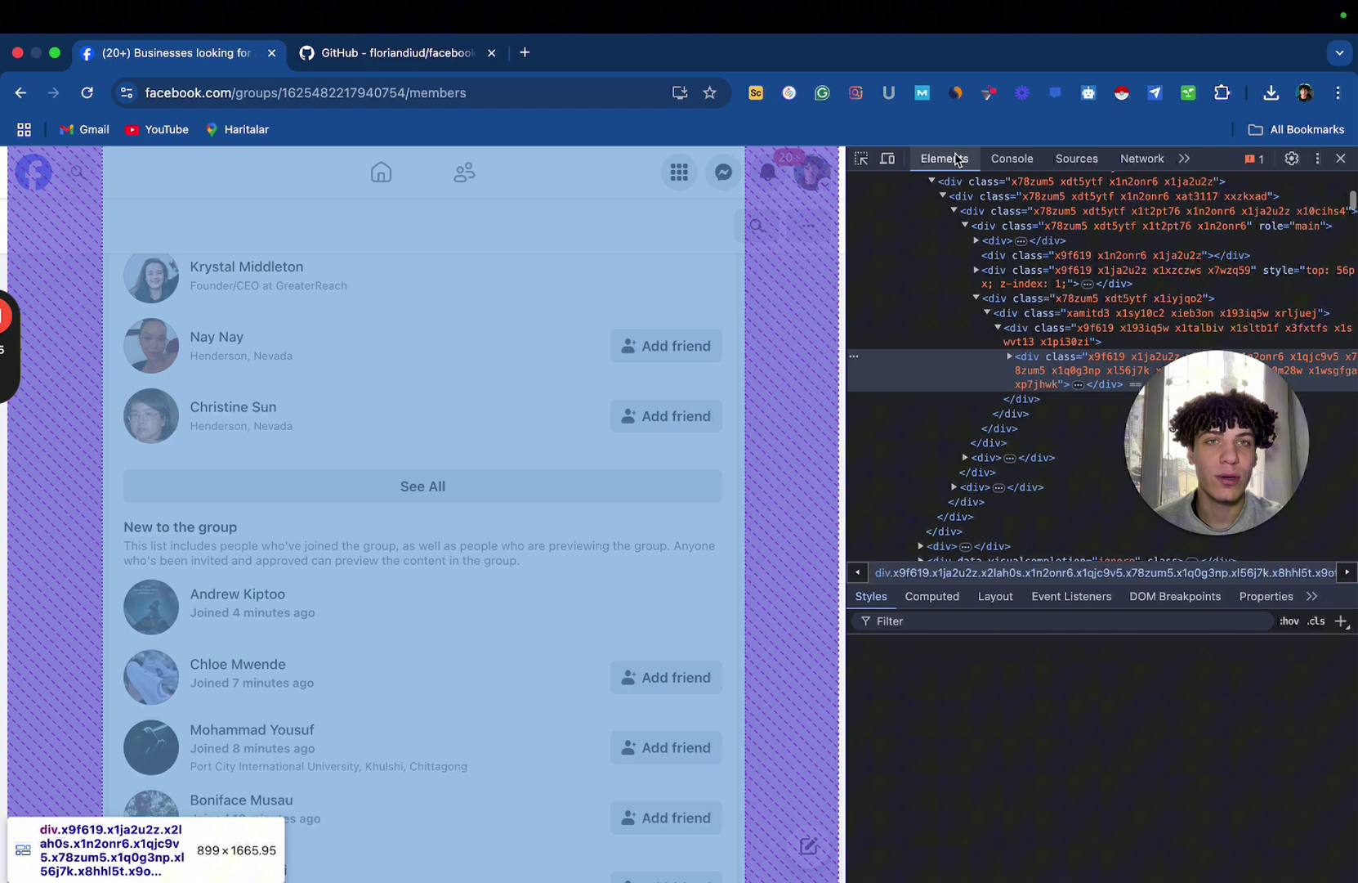
click(1013, 159)
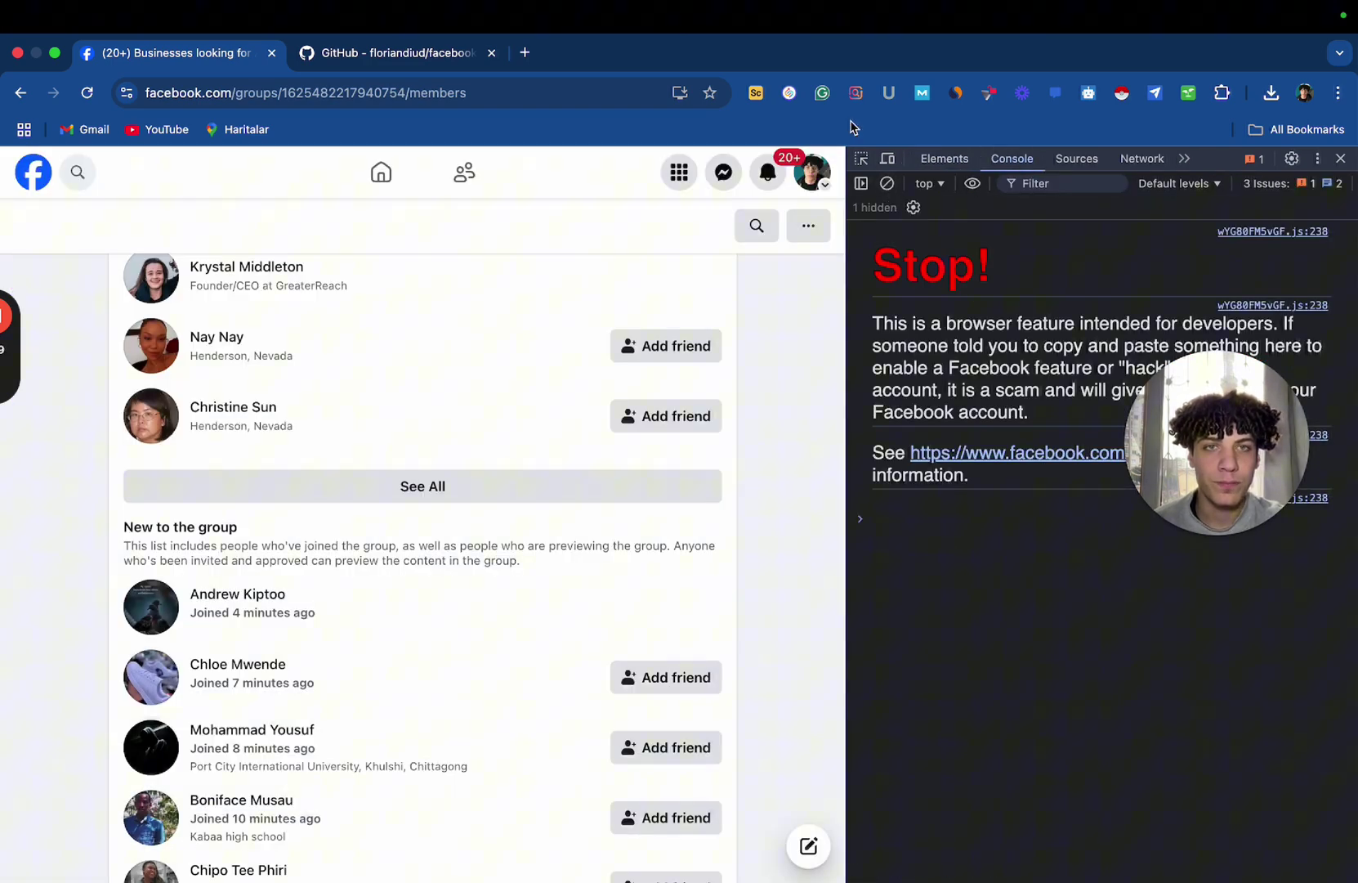
click(887, 184)
key(super+v)
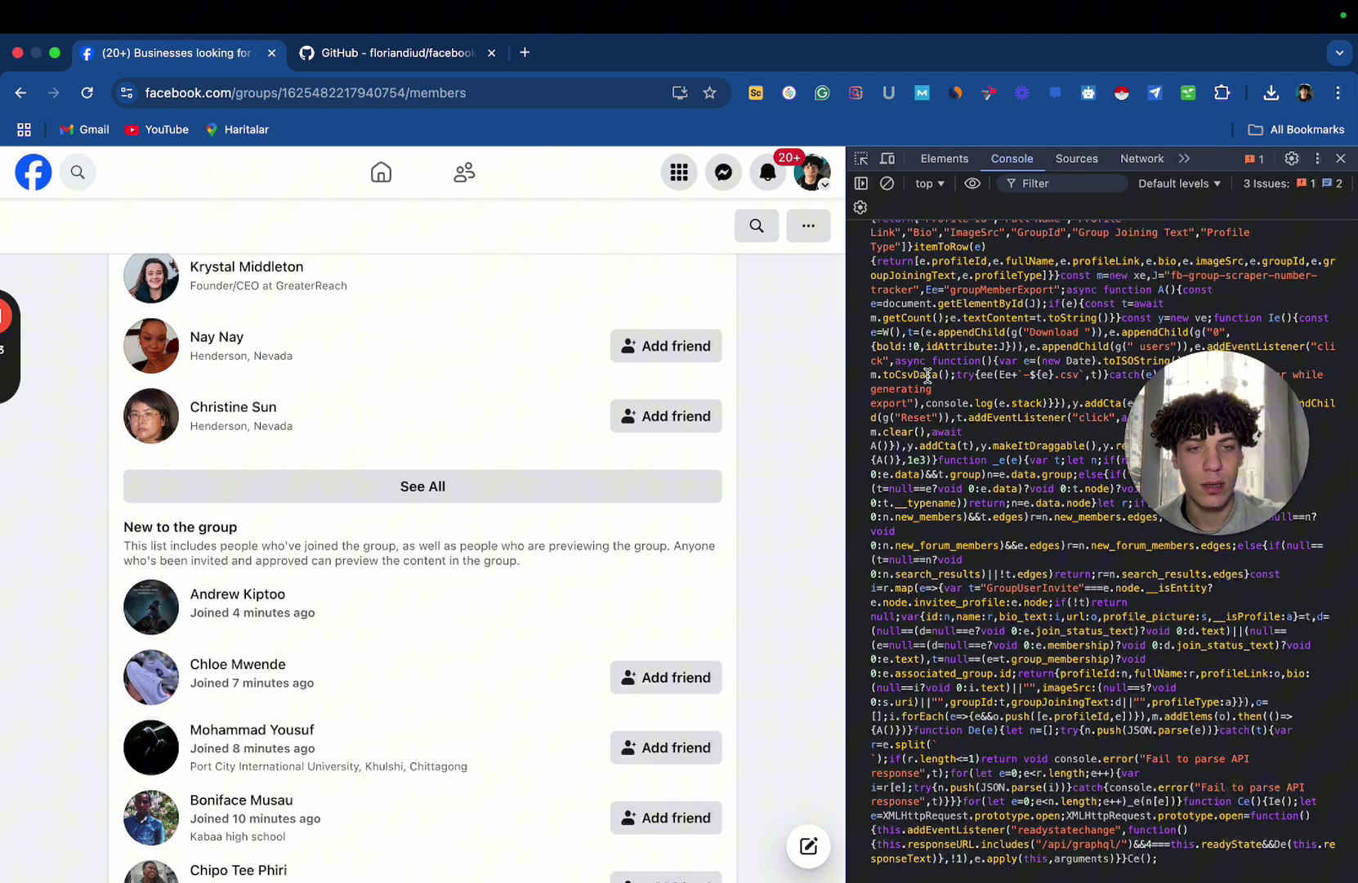
key(Return)
Scroll through the members list until the scraper has captured 880 members.
scroll(509, 662, down, 10)
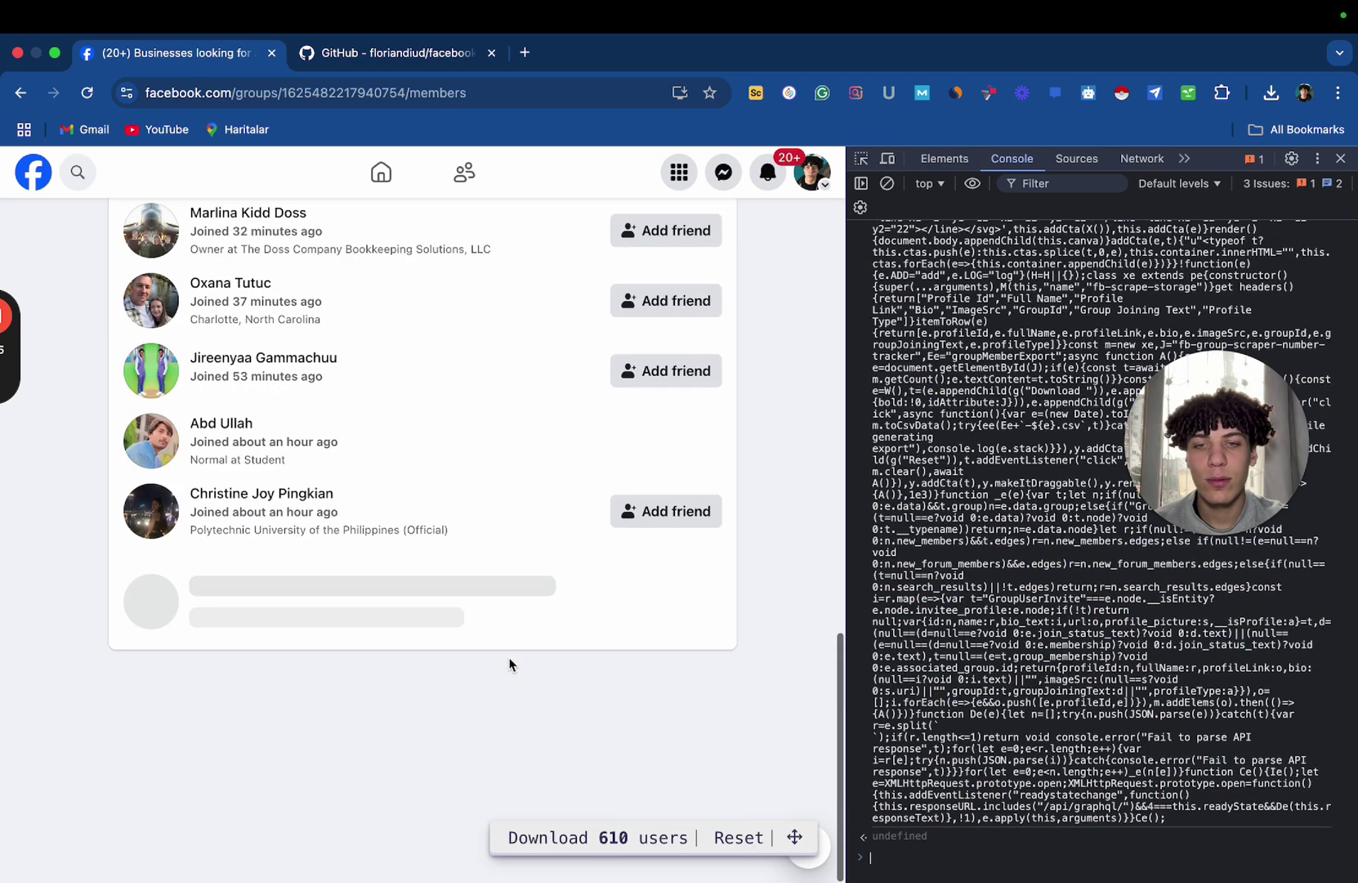
scroll(509, 661, down, 10)
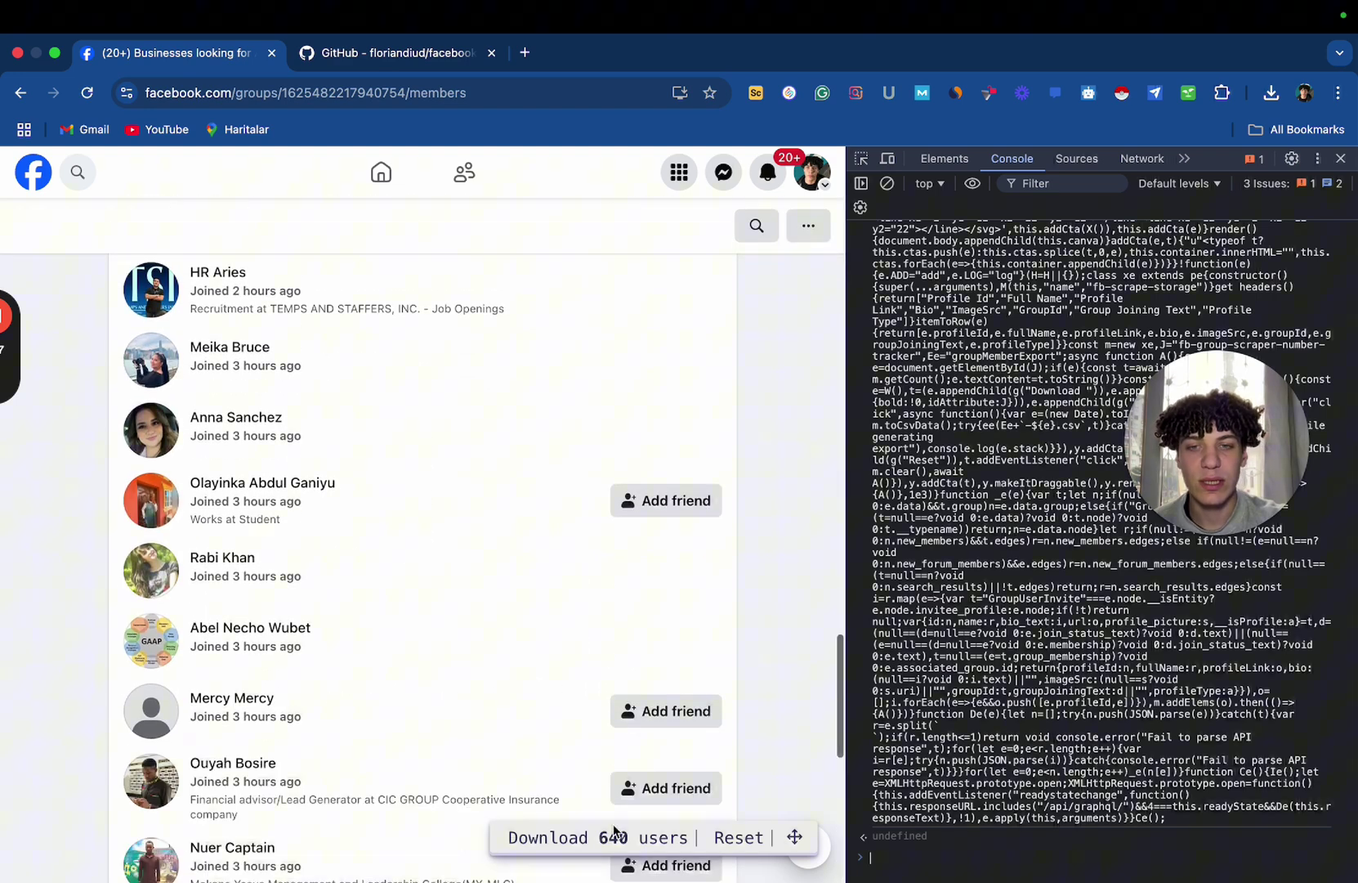
scroll(530, 667, down, 10)
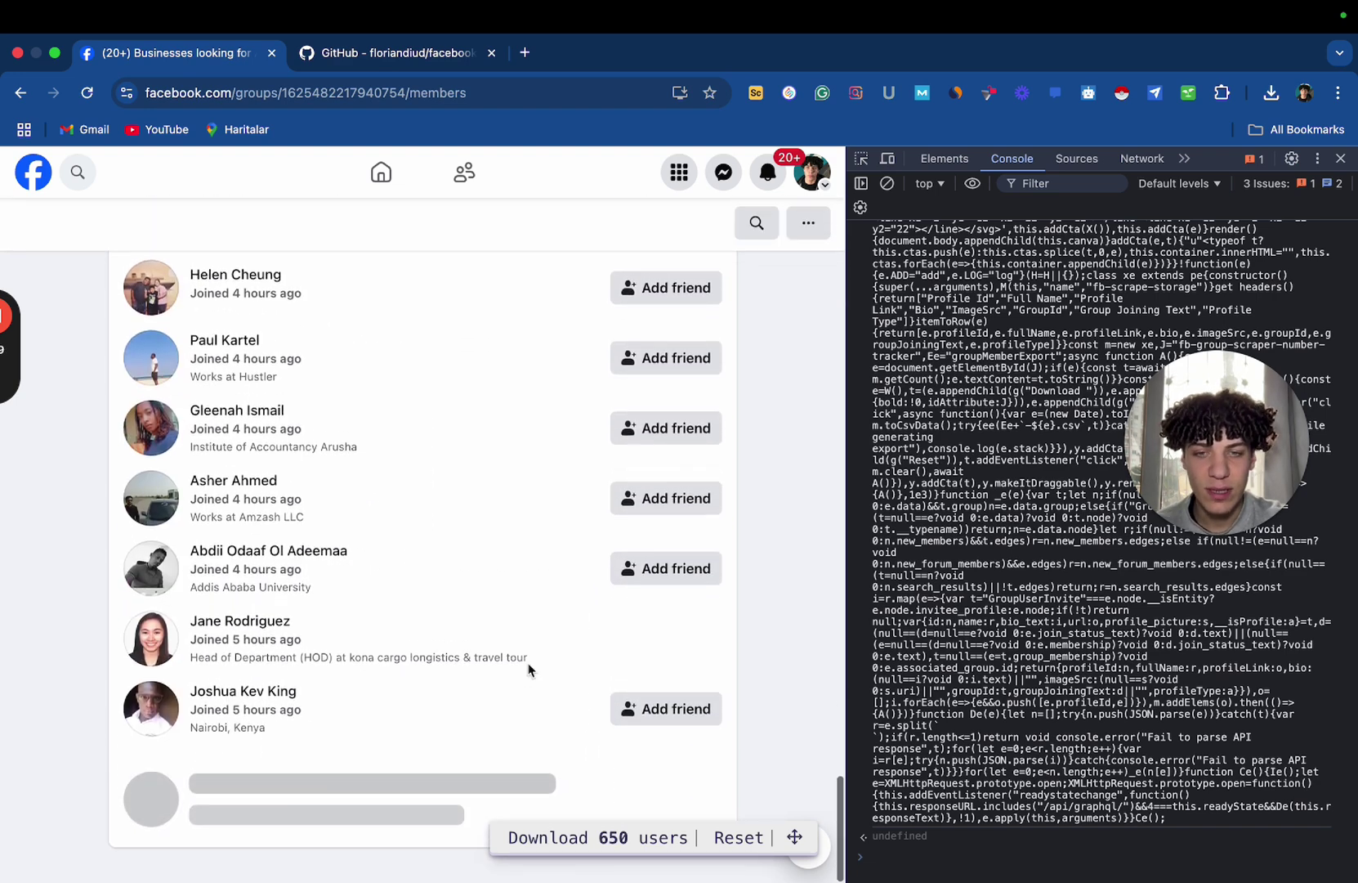
scroll(528, 666, down, 10)
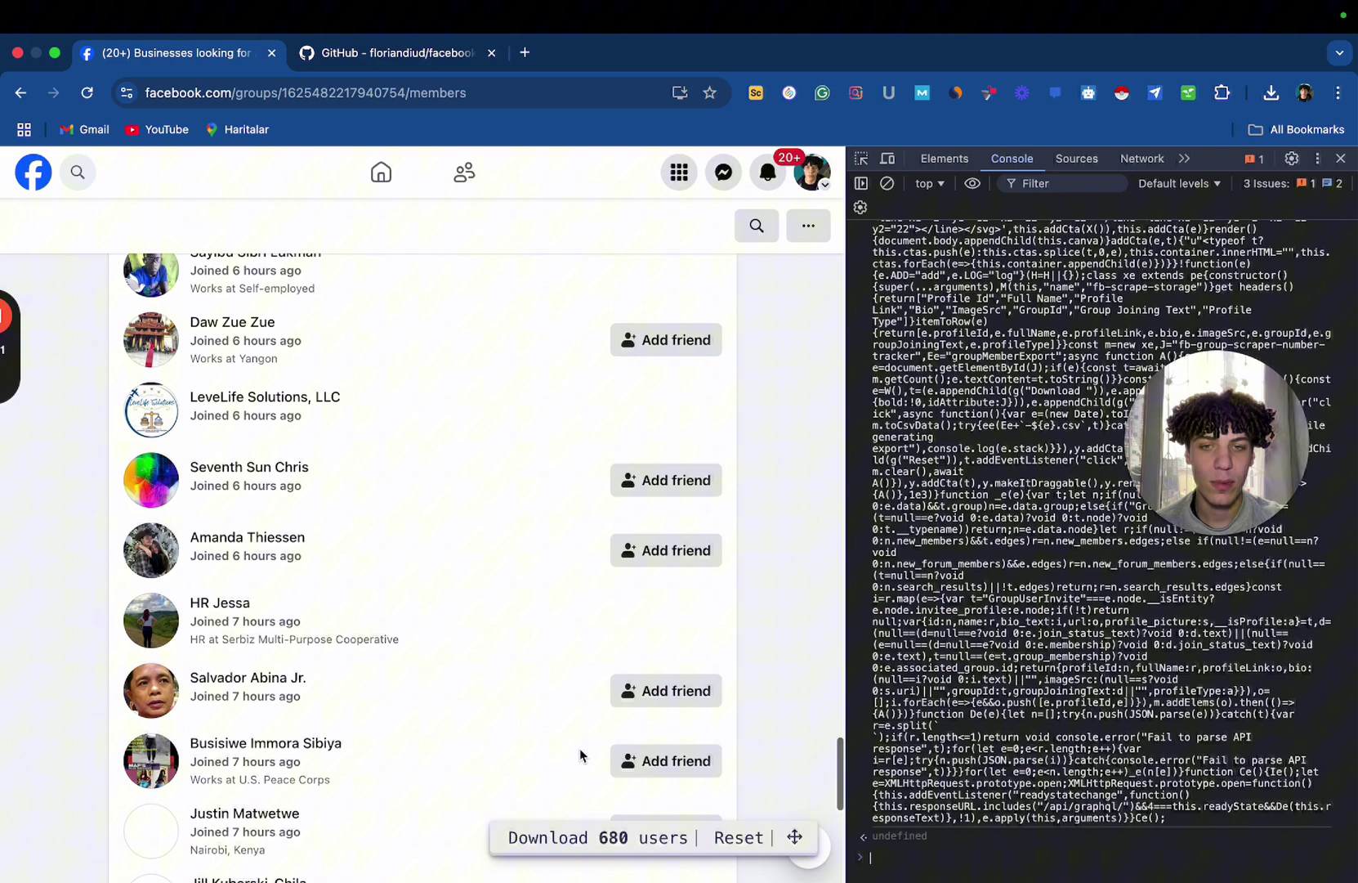
scroll(581, 764, down, 10)
key(Home)
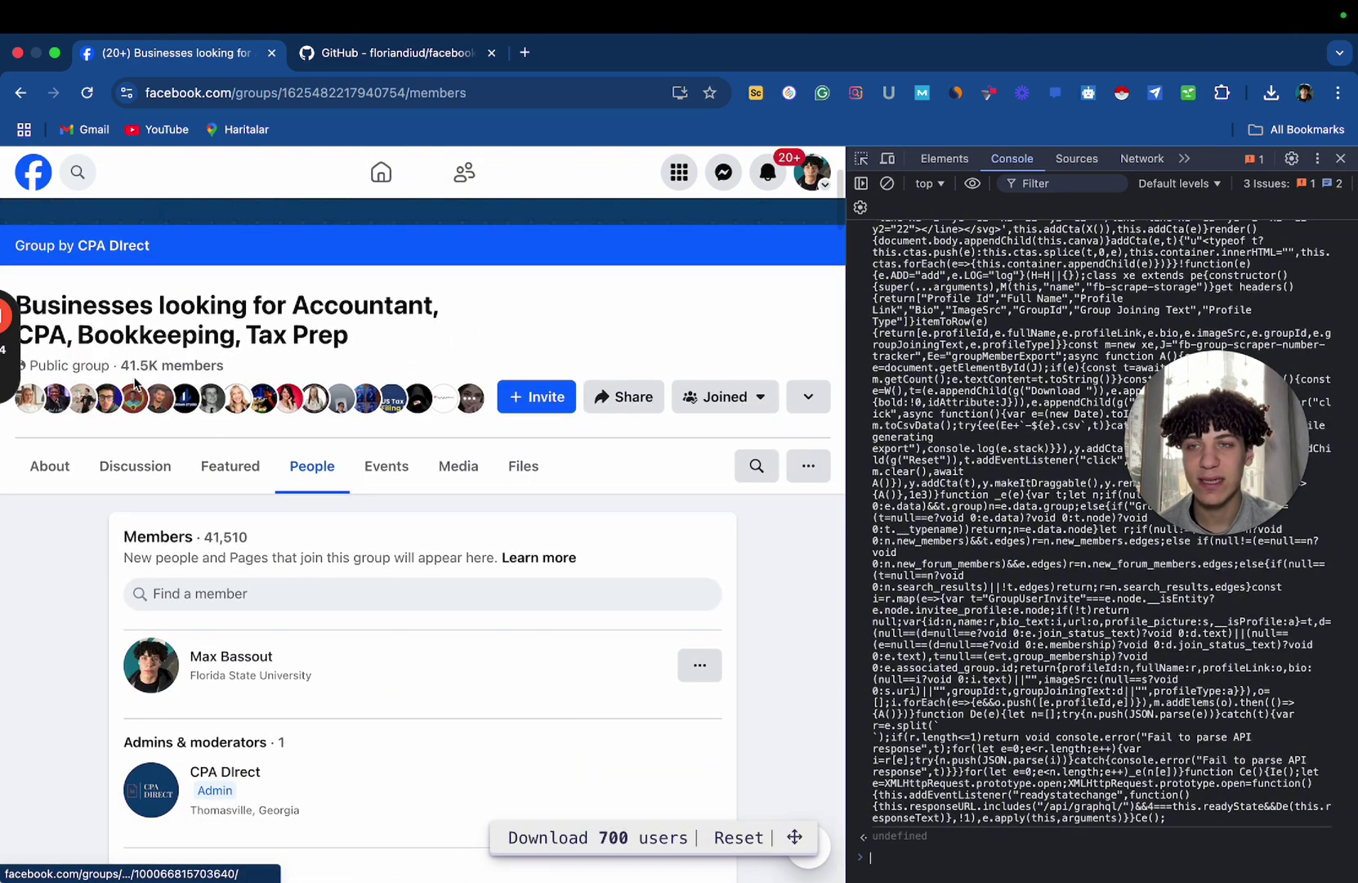
scroll(188, 389, down, 15)
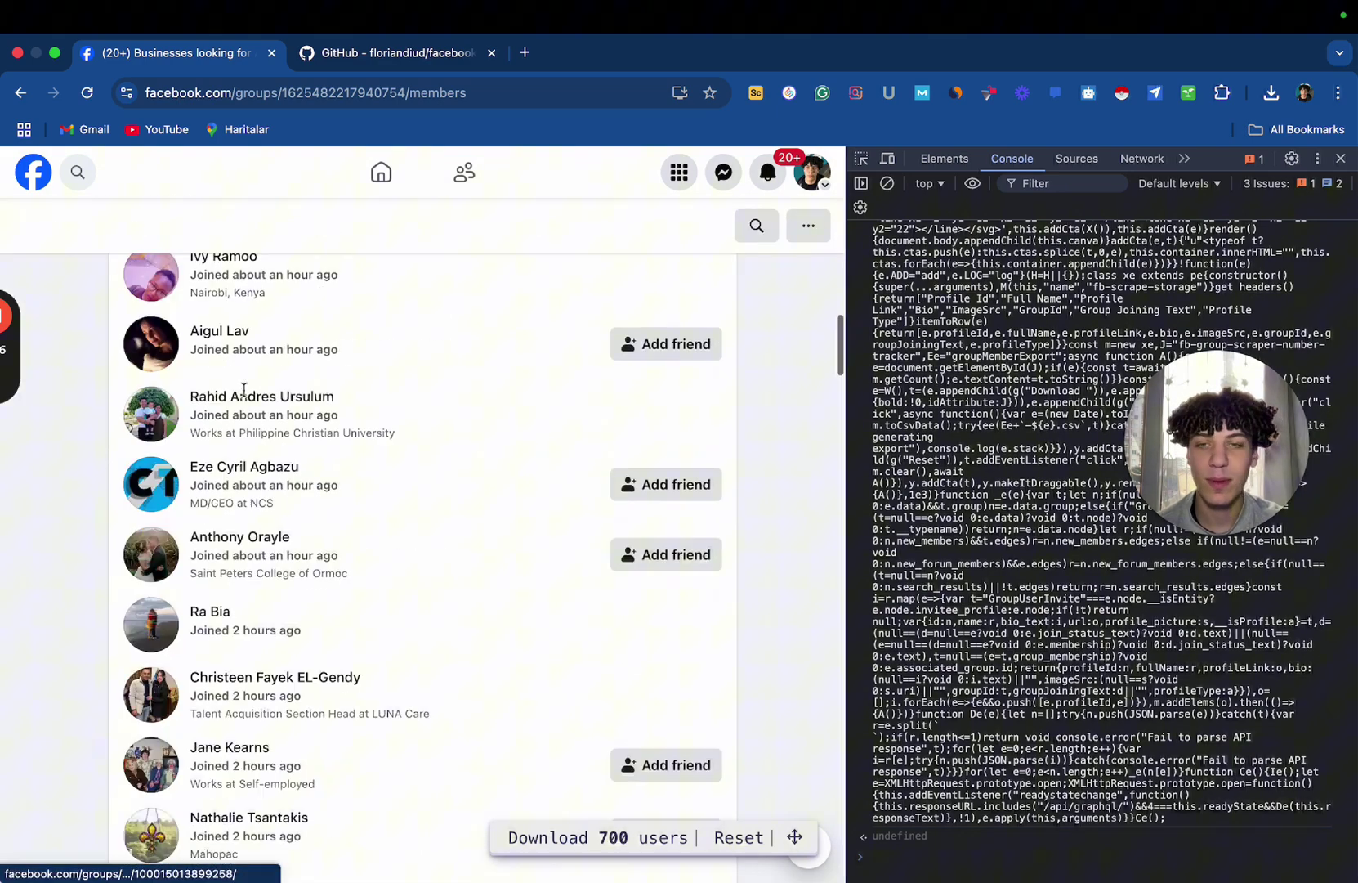
scroll(244, 389, down, 15)
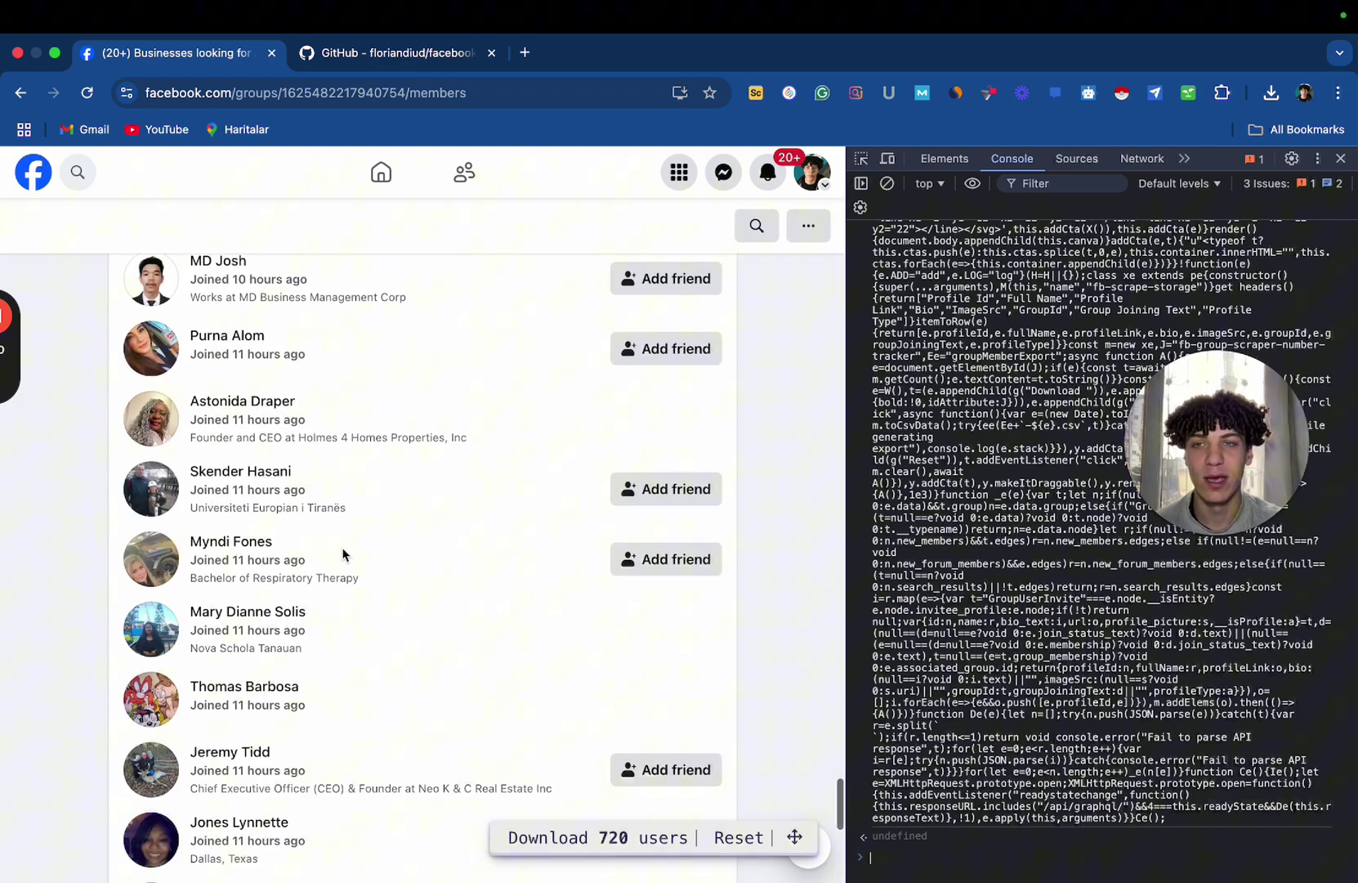
scroll(343, 555, down, 10)
scroll(342, 555, down, 3)
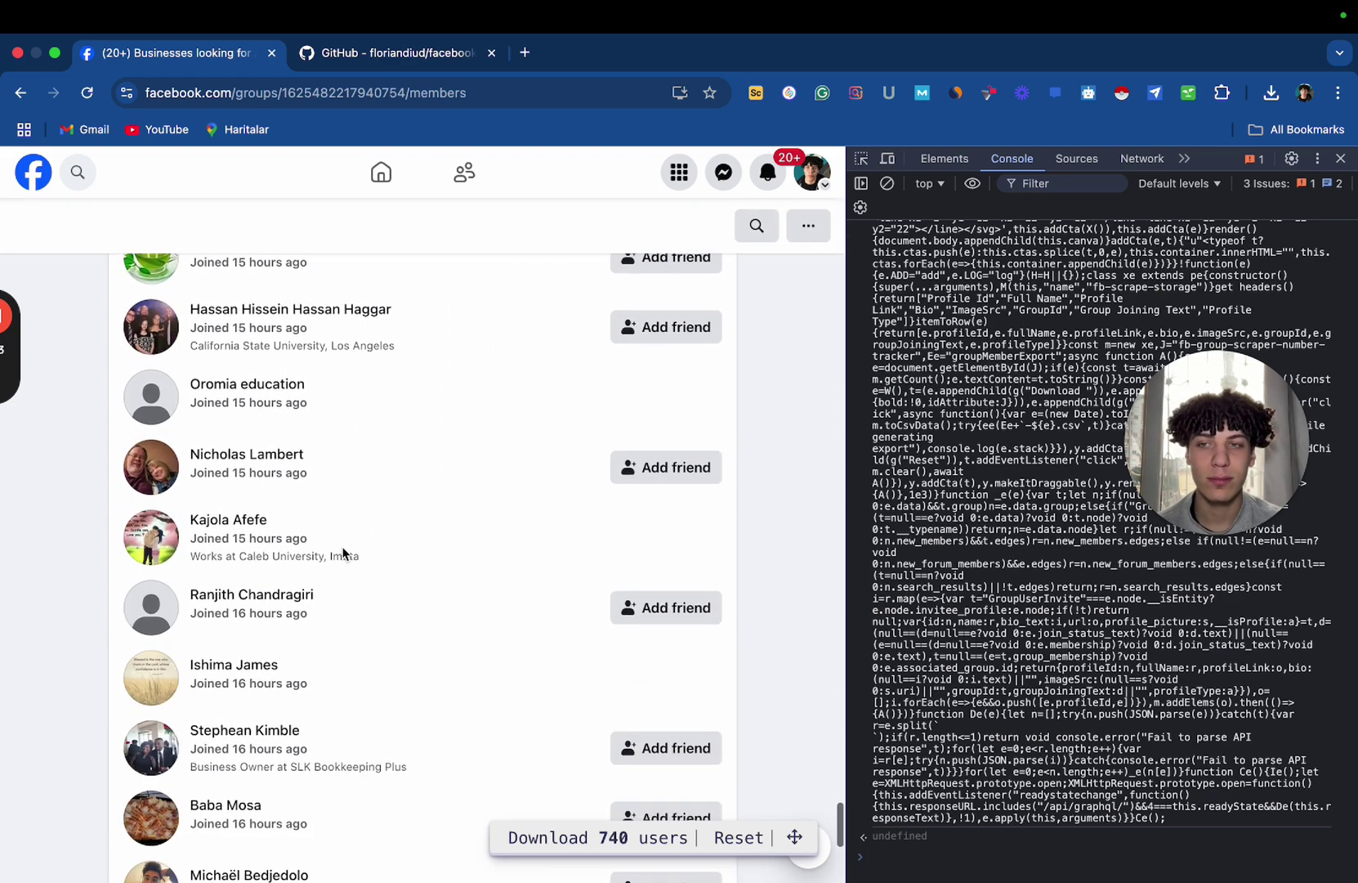
scroll(343, 555, down, 15)
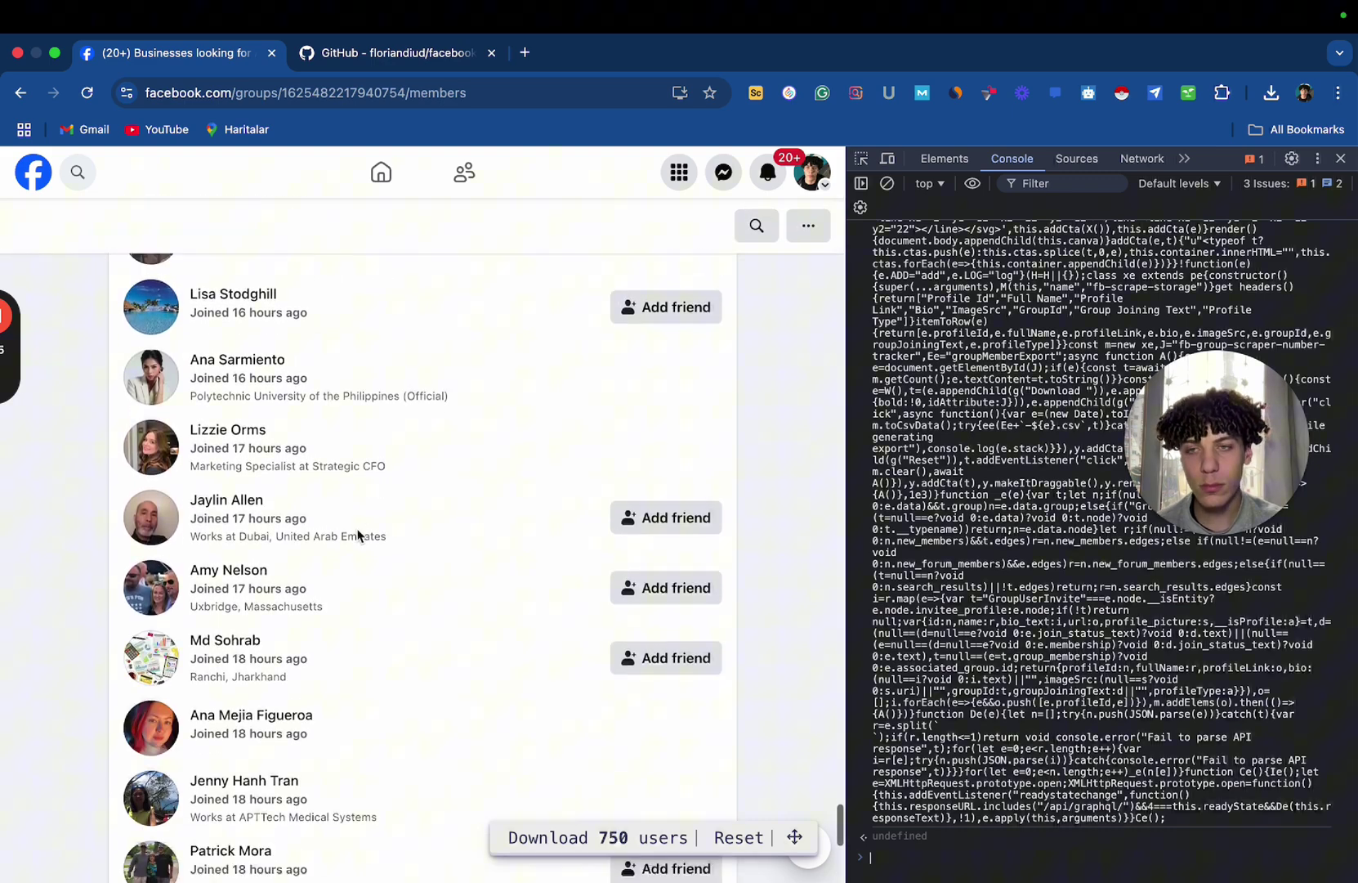
scroll(357, 535, down, 20)
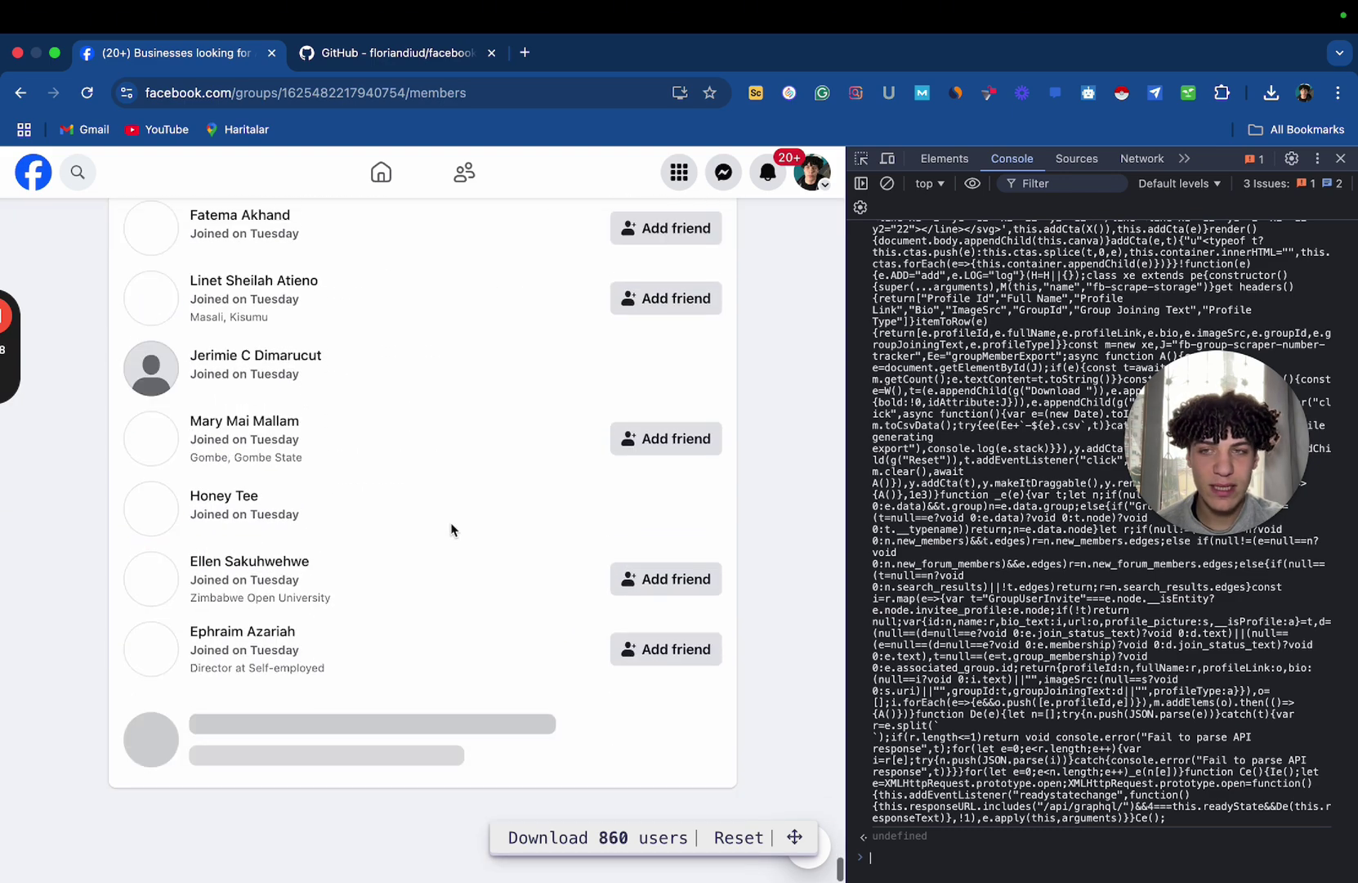
scroll(452, 529, down, 10)
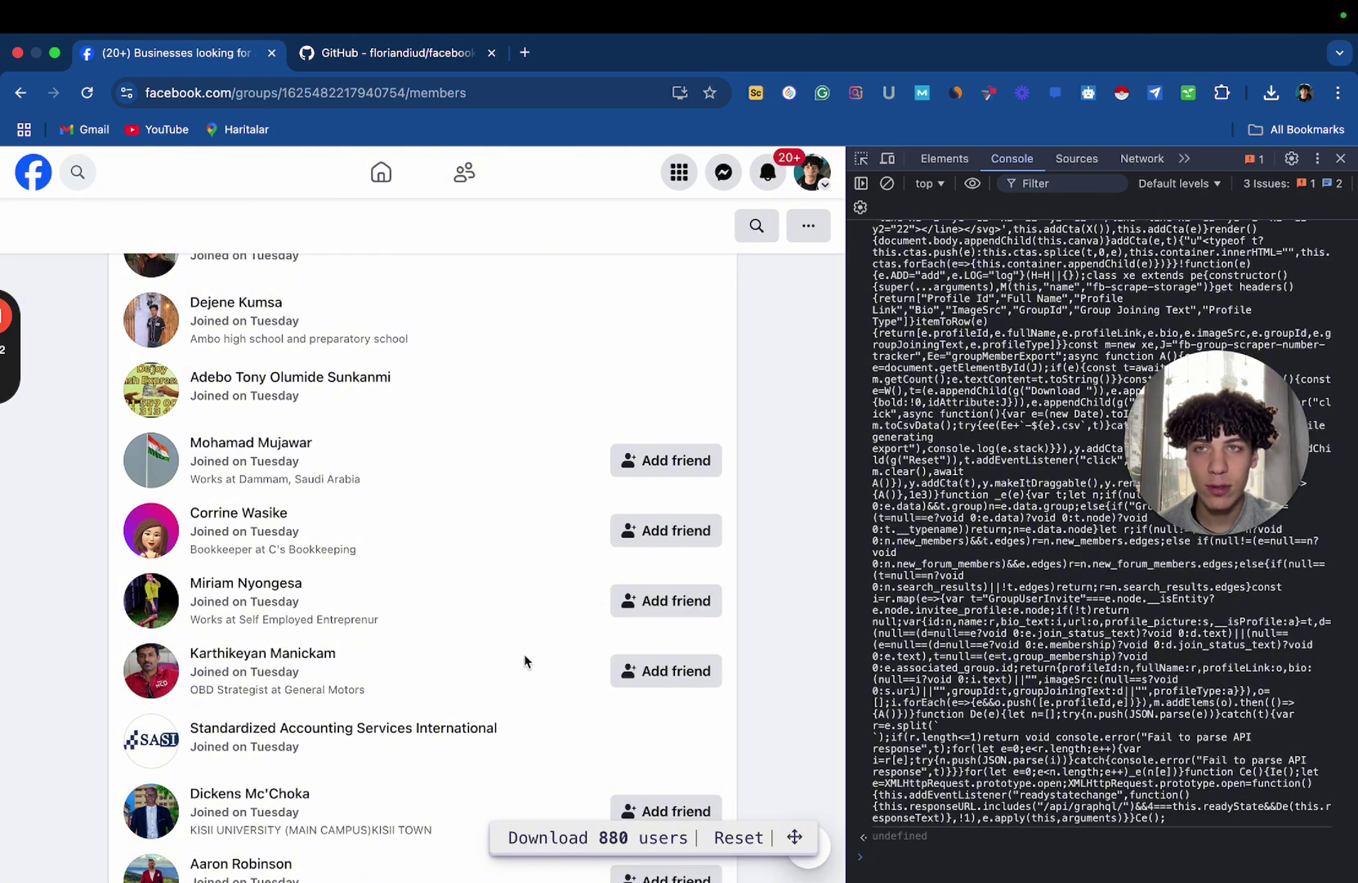
scroll(649, 661, down, 2)
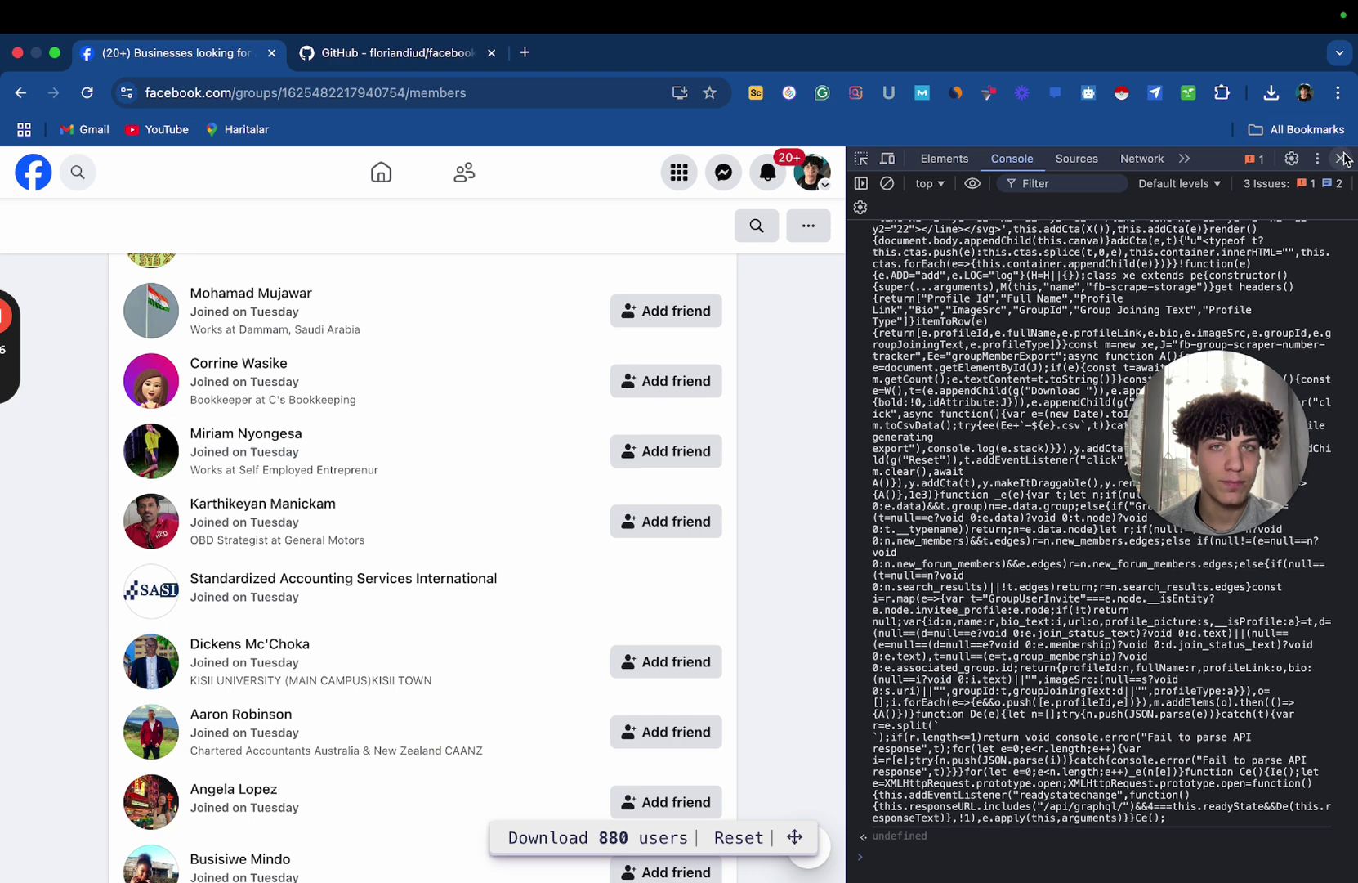
Open the OOO spreadsheet in Google Sheets and select the Bio column C.
click(524, 53)
text(goo)
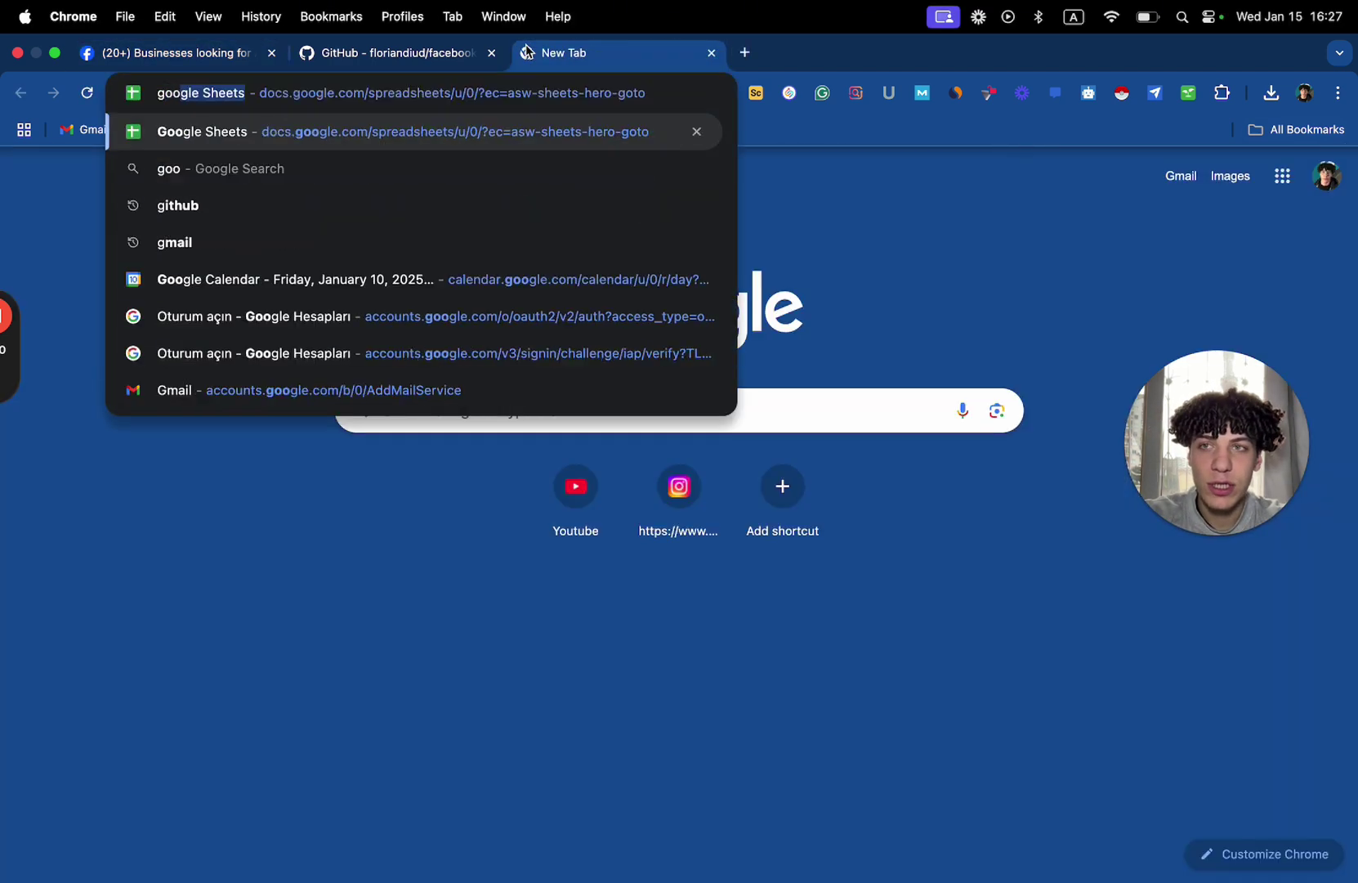
key(Return)
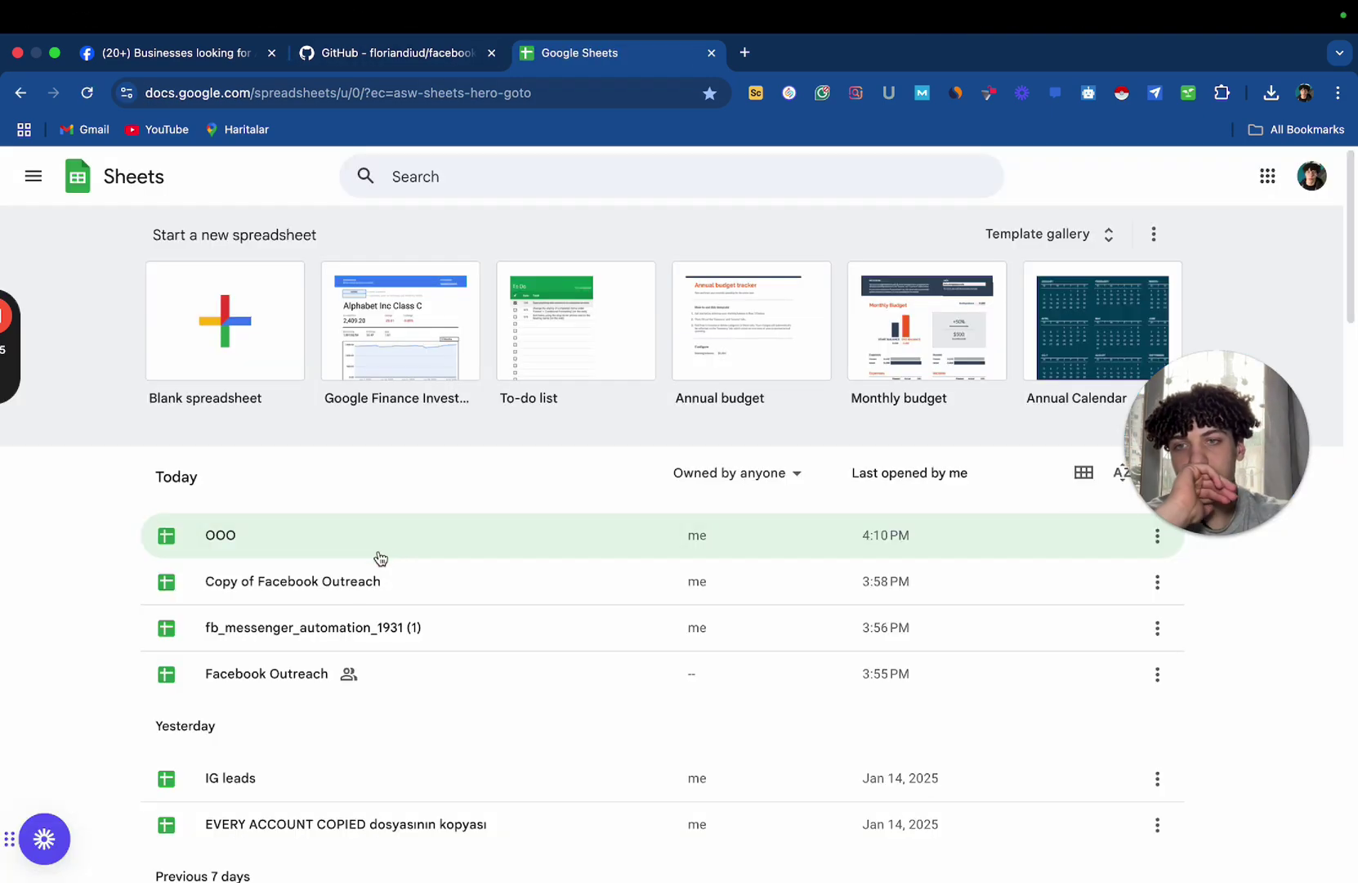
click(379, 550)
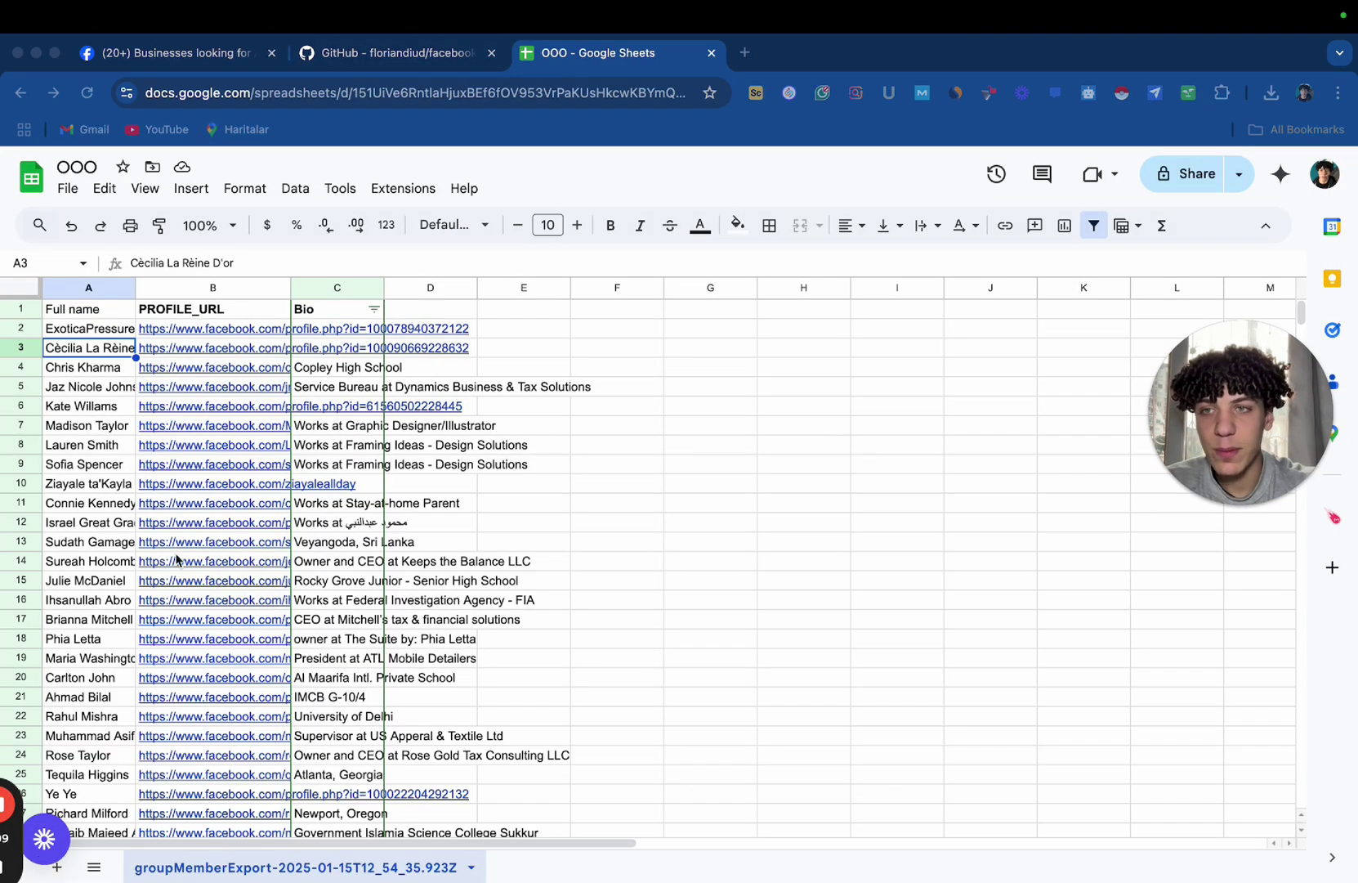
click(490, 388)
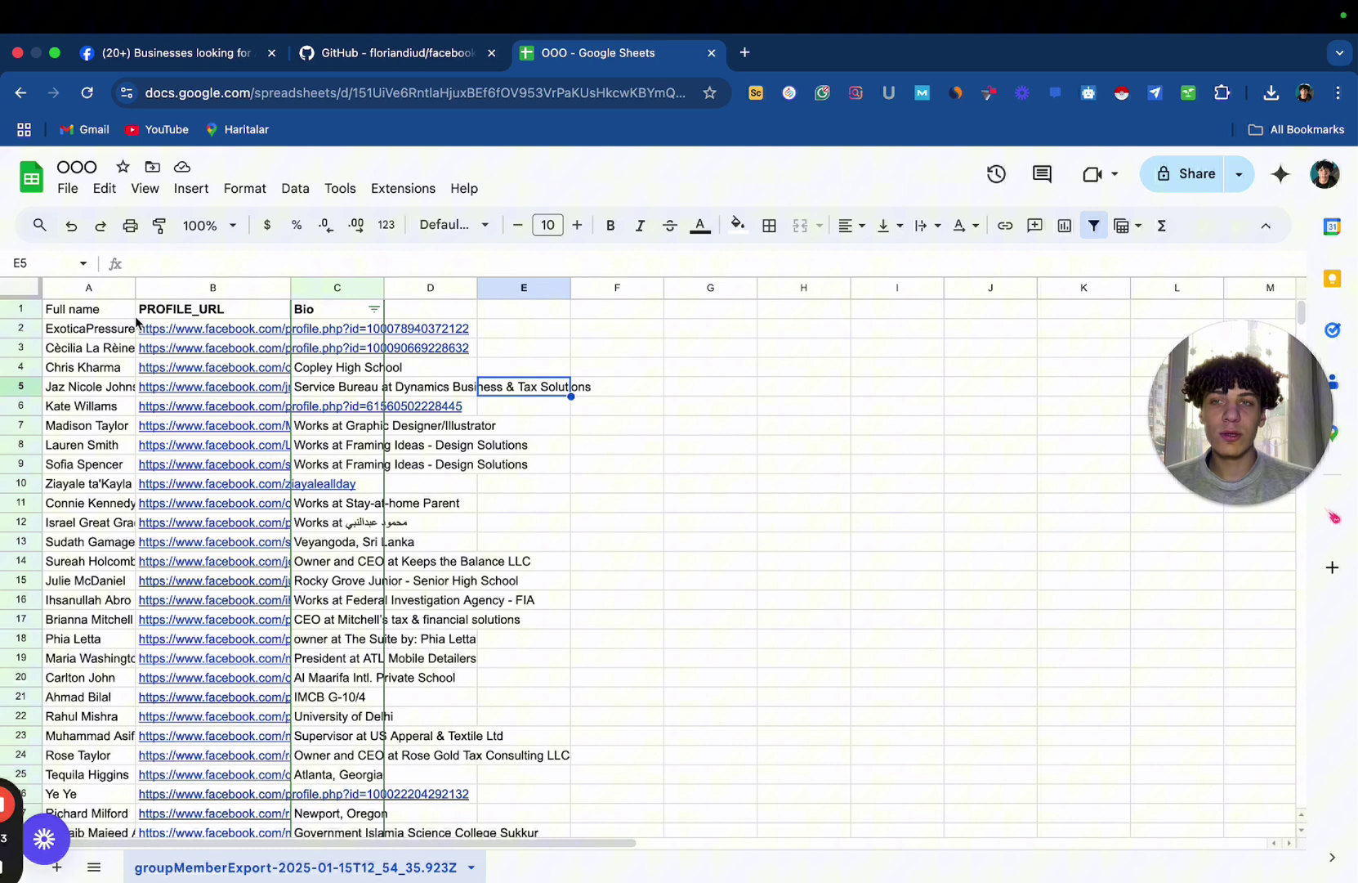
click(319, 286)
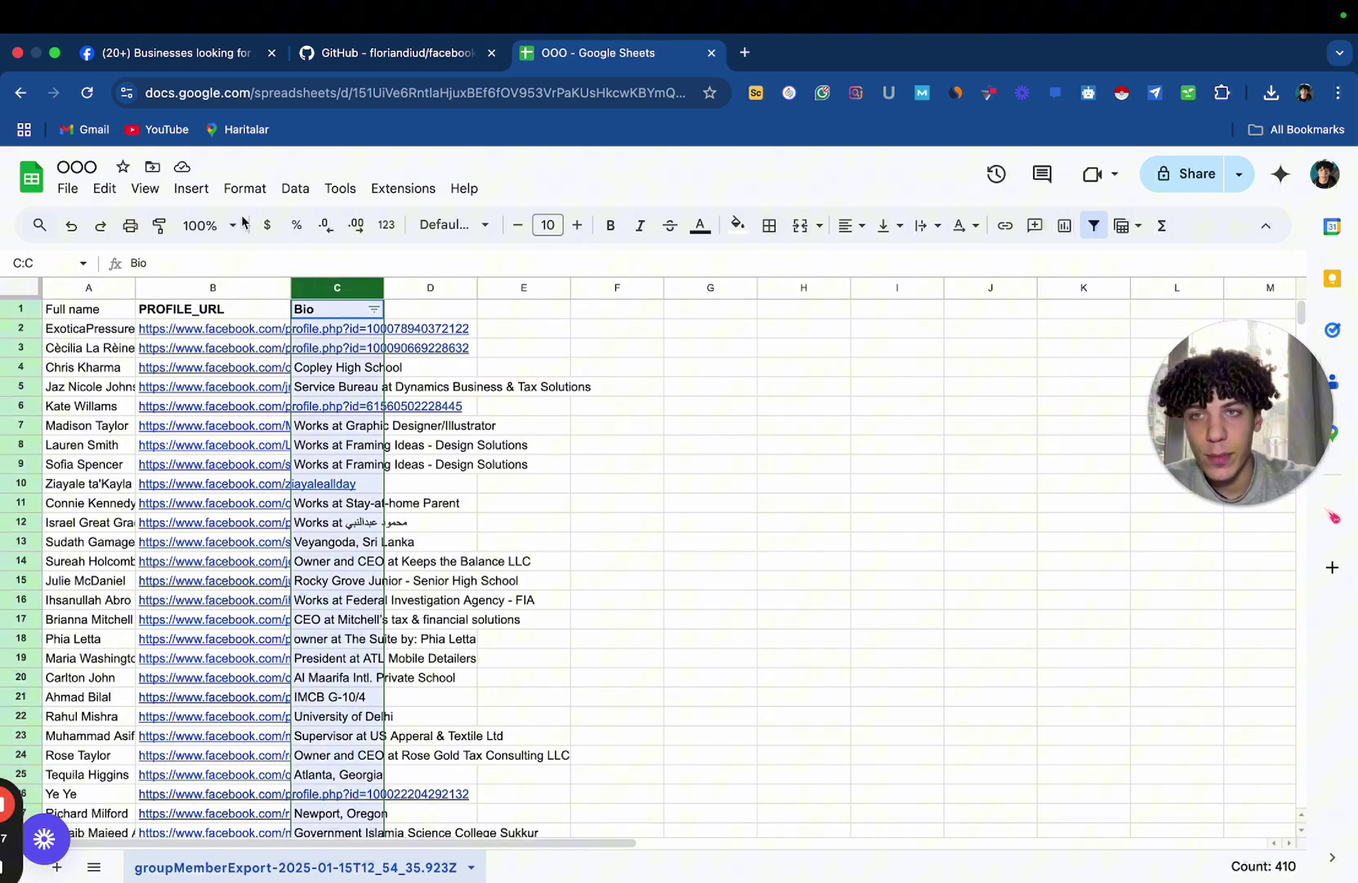
click(245, 187)
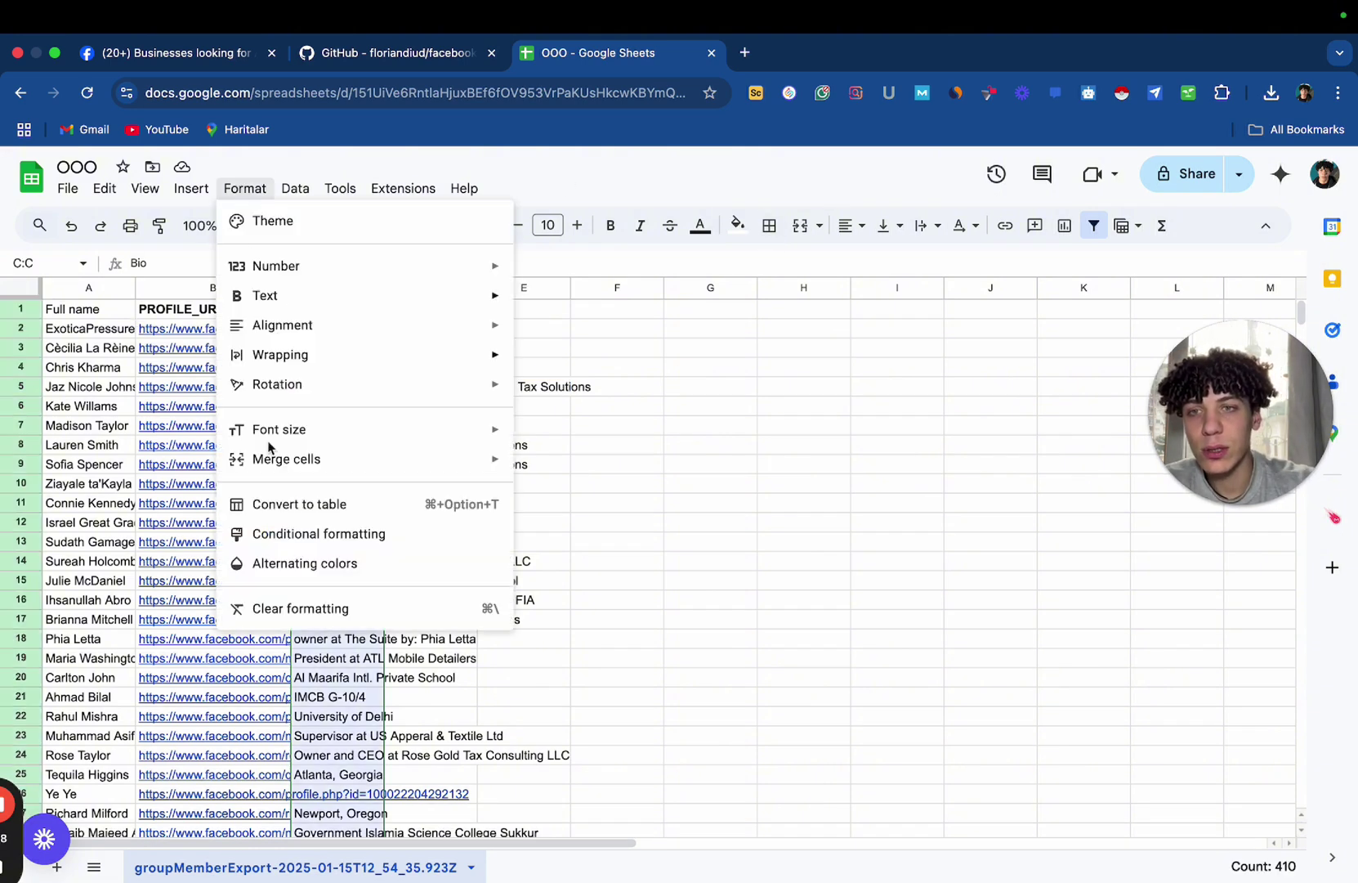
Add green 'Text contains' highlight rules on C1:C1000 for Accountants and Owner.
click(298, 546)
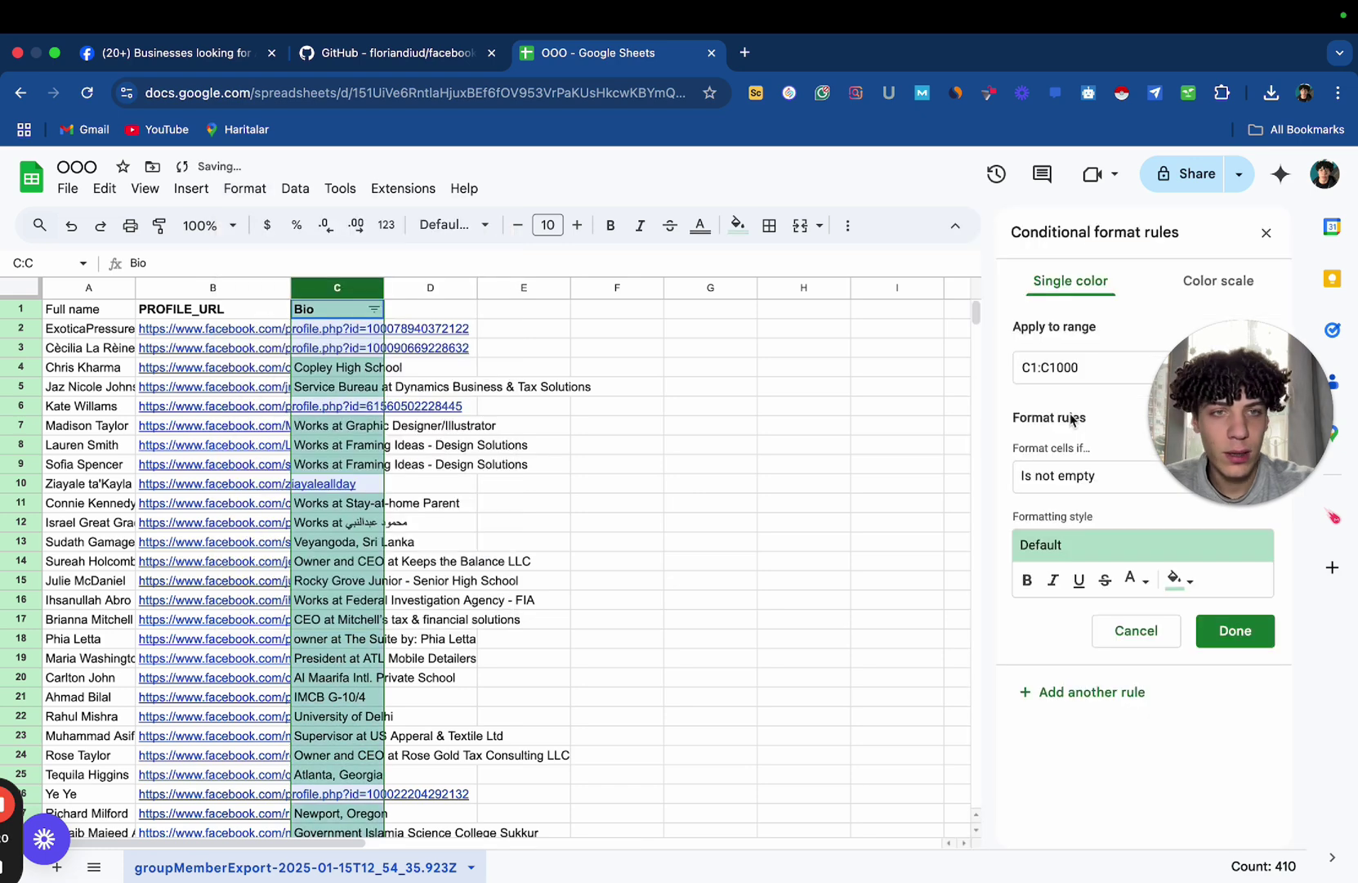
click(1121, 484)
click(1116, 504)
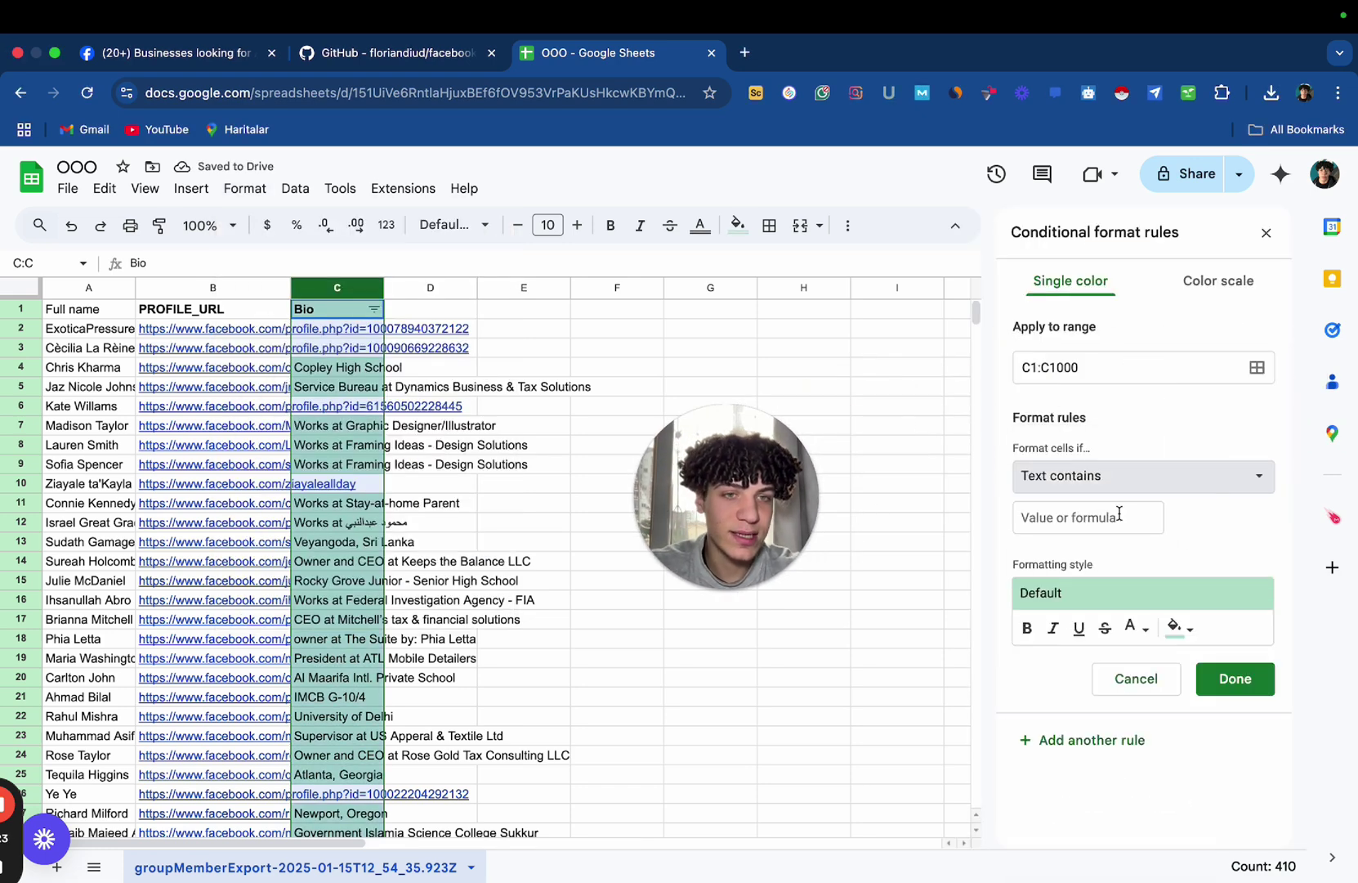
click(1108, 519)
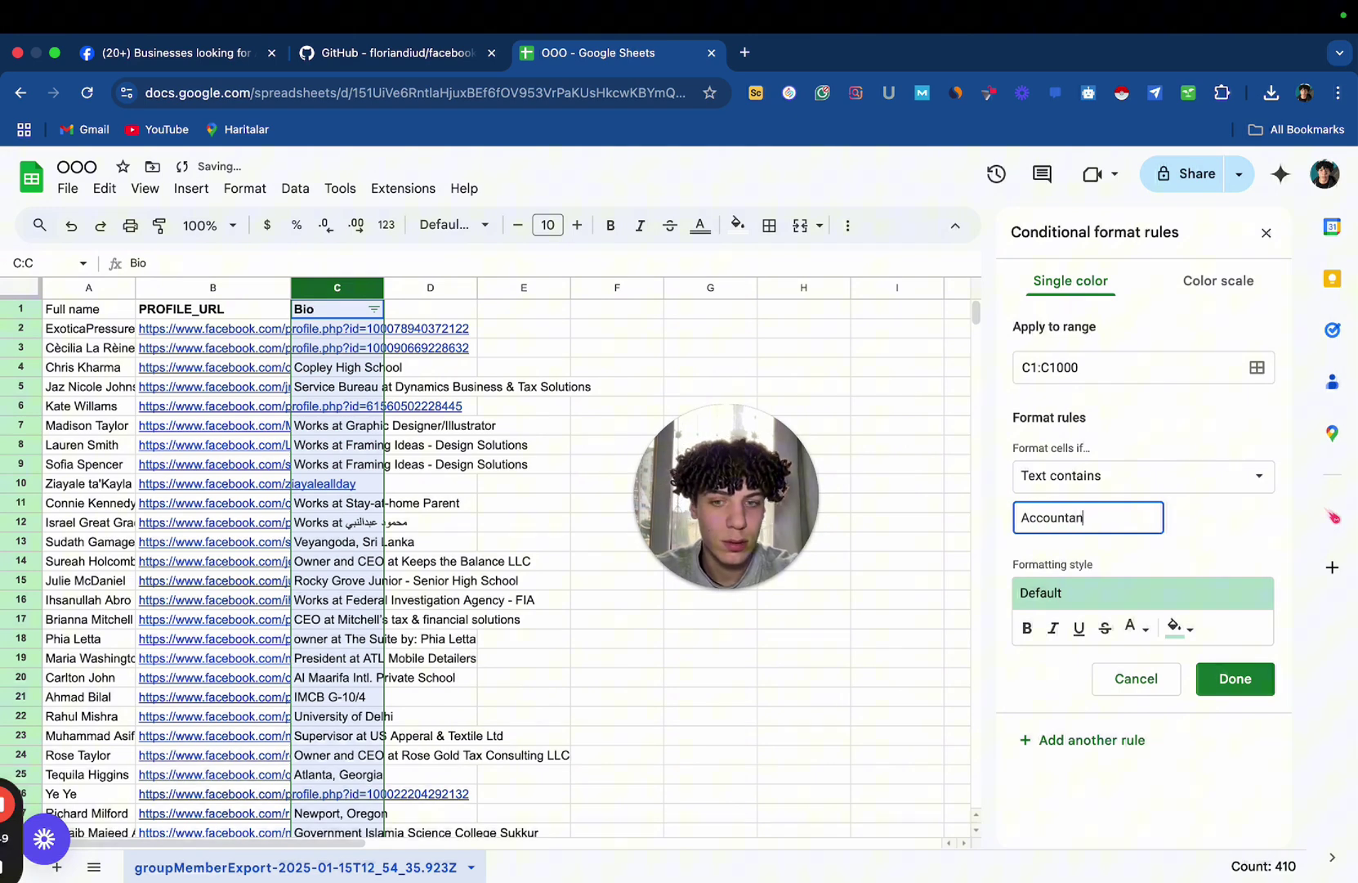
click(1255, 683)
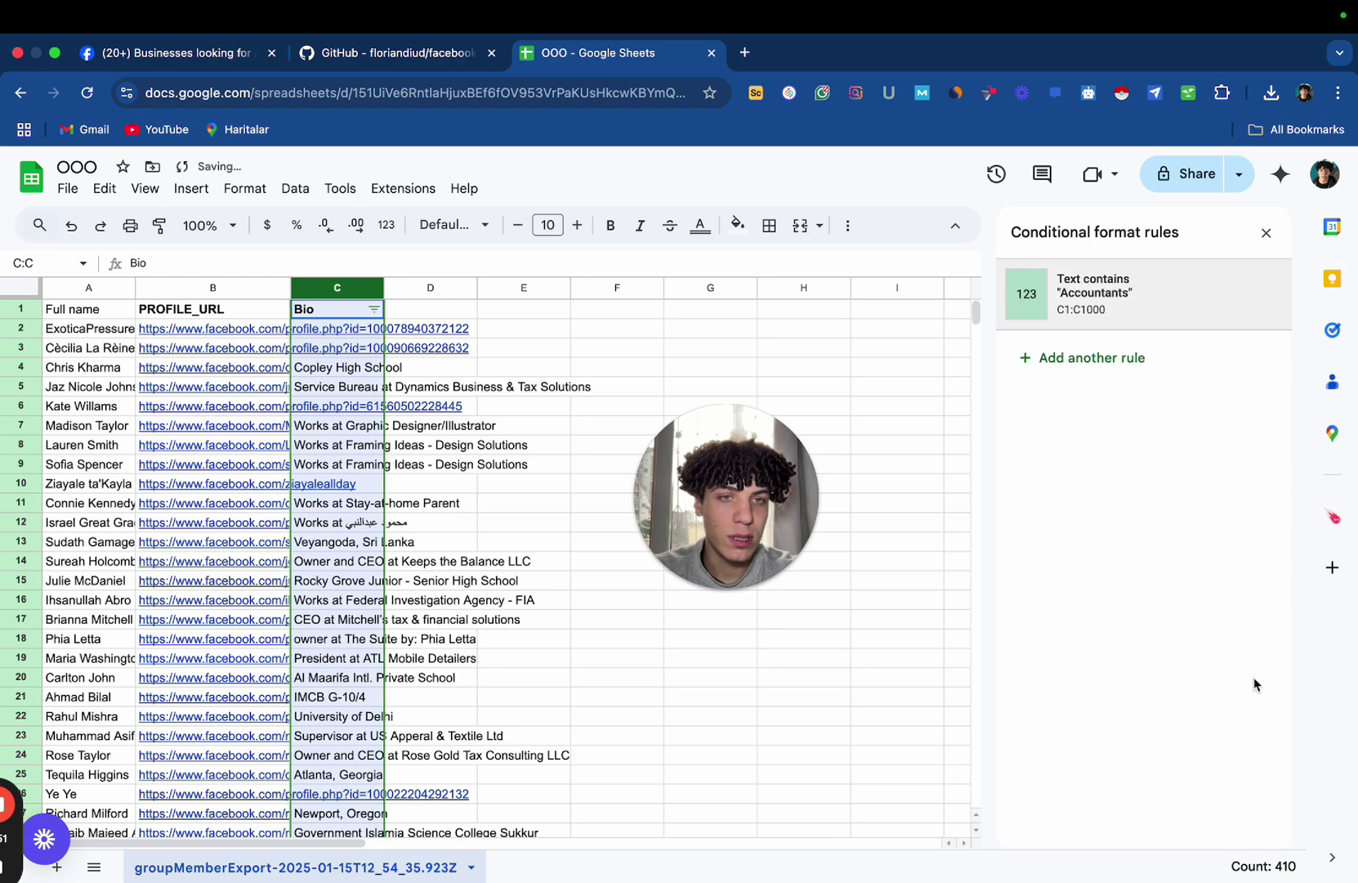
click(1116, 374)
click(1102, 491)
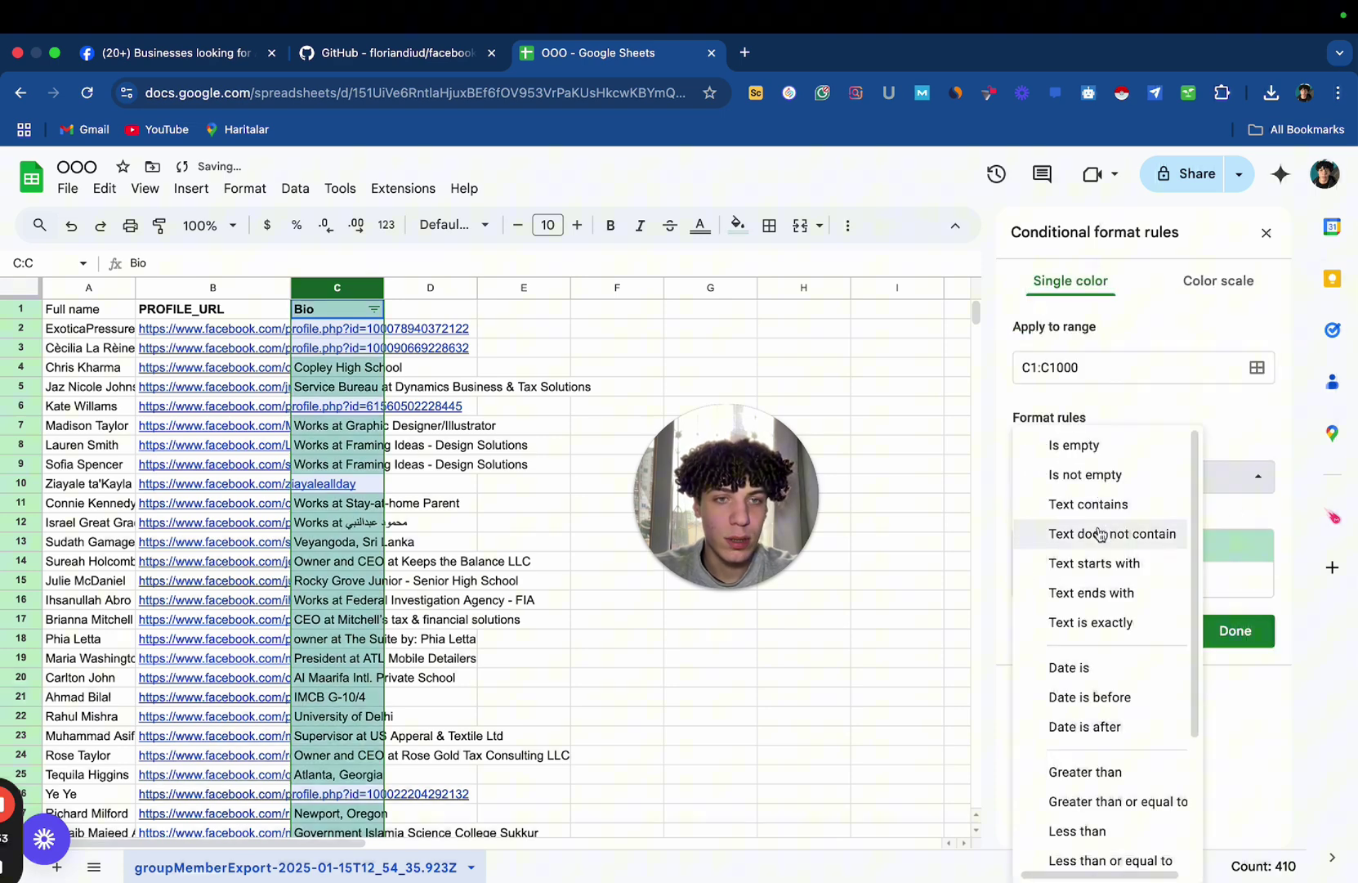
click(1099, 504)
click(1091, 517)
text(Owner)
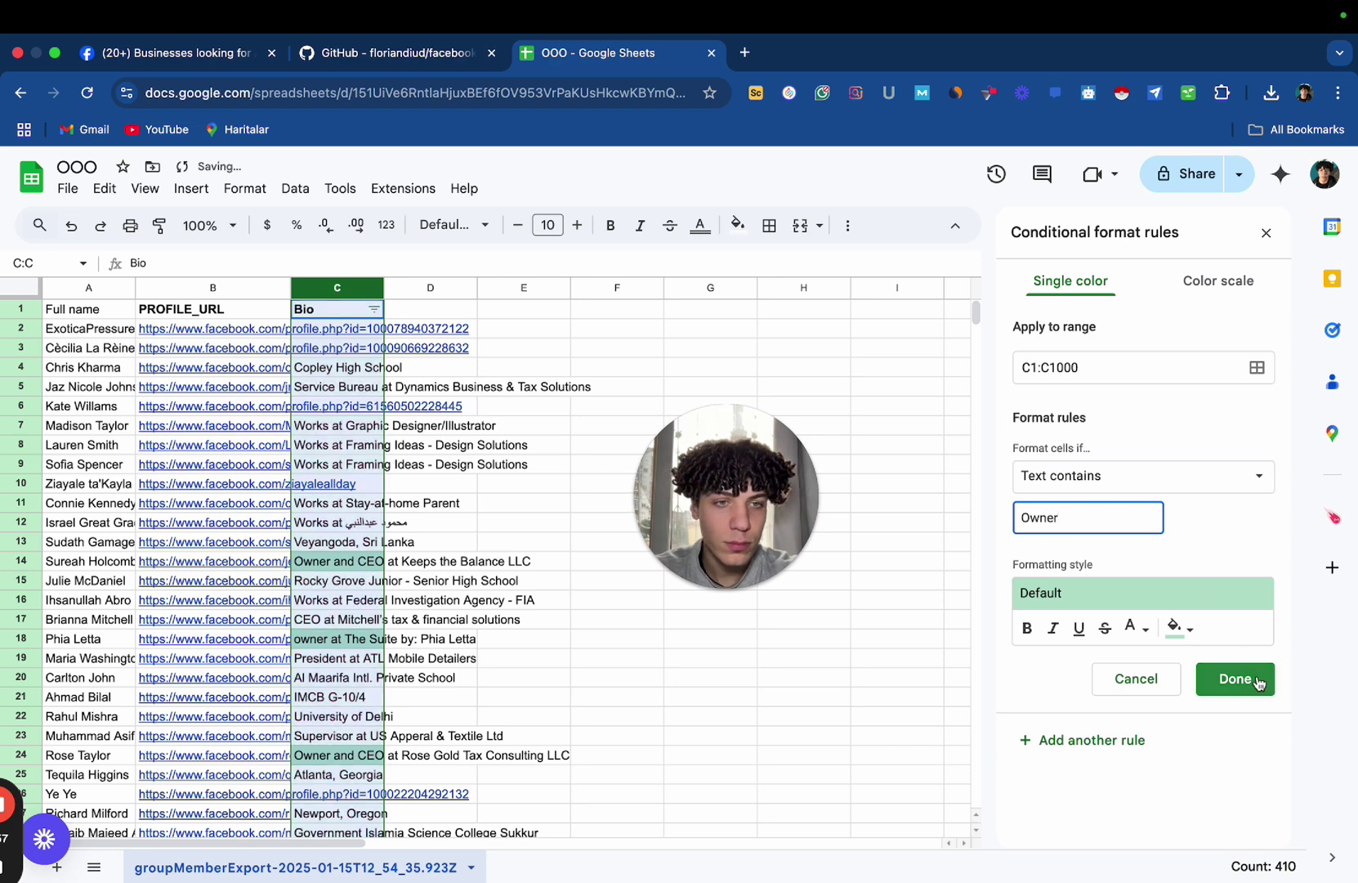
click(1248, 678)
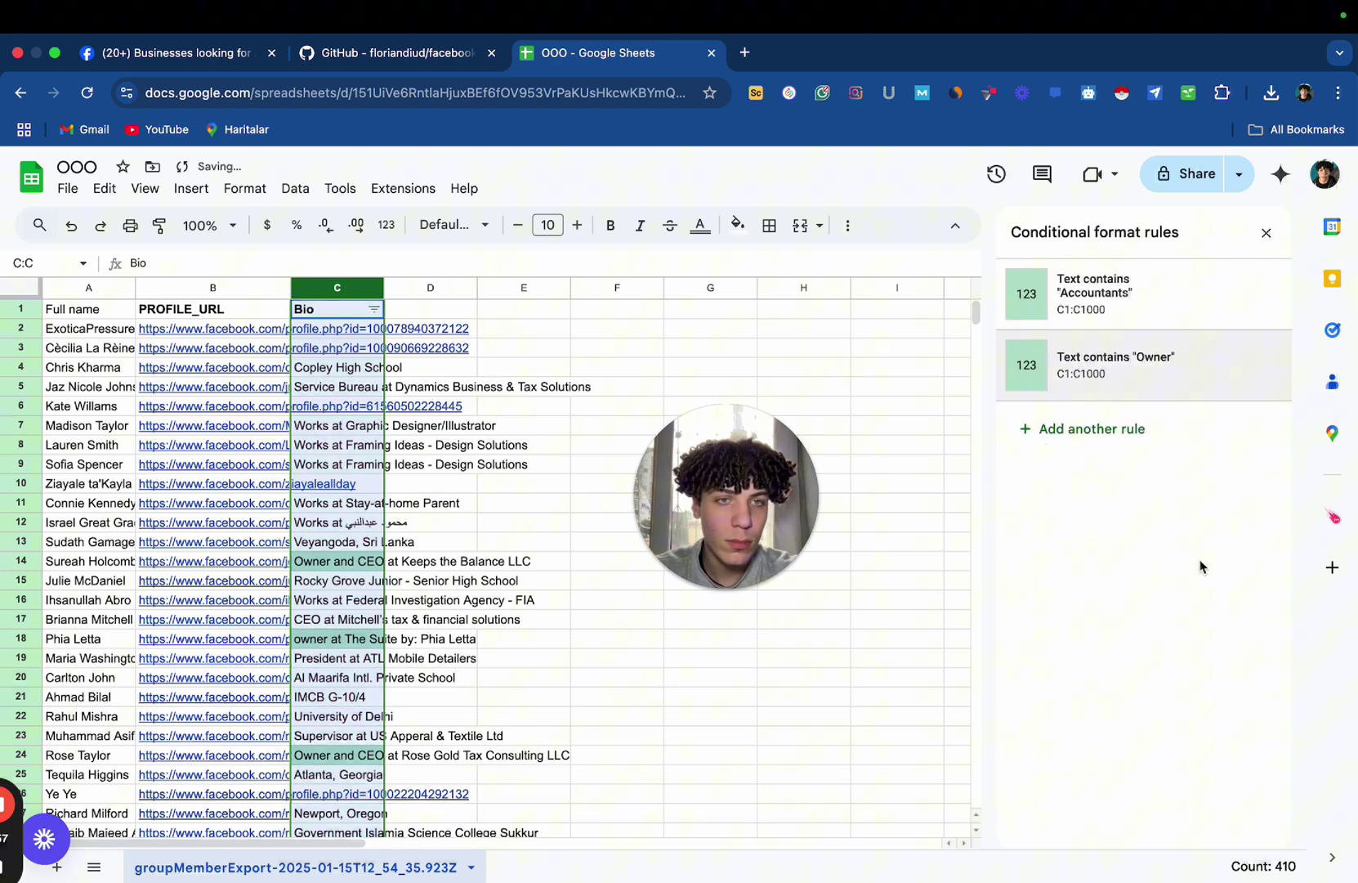
Add green 'Text contains' highlight rules for CEO and bookkeeping on the Bio column.
click(1133, 450)
click(1128, 474)
click(1111, 505)
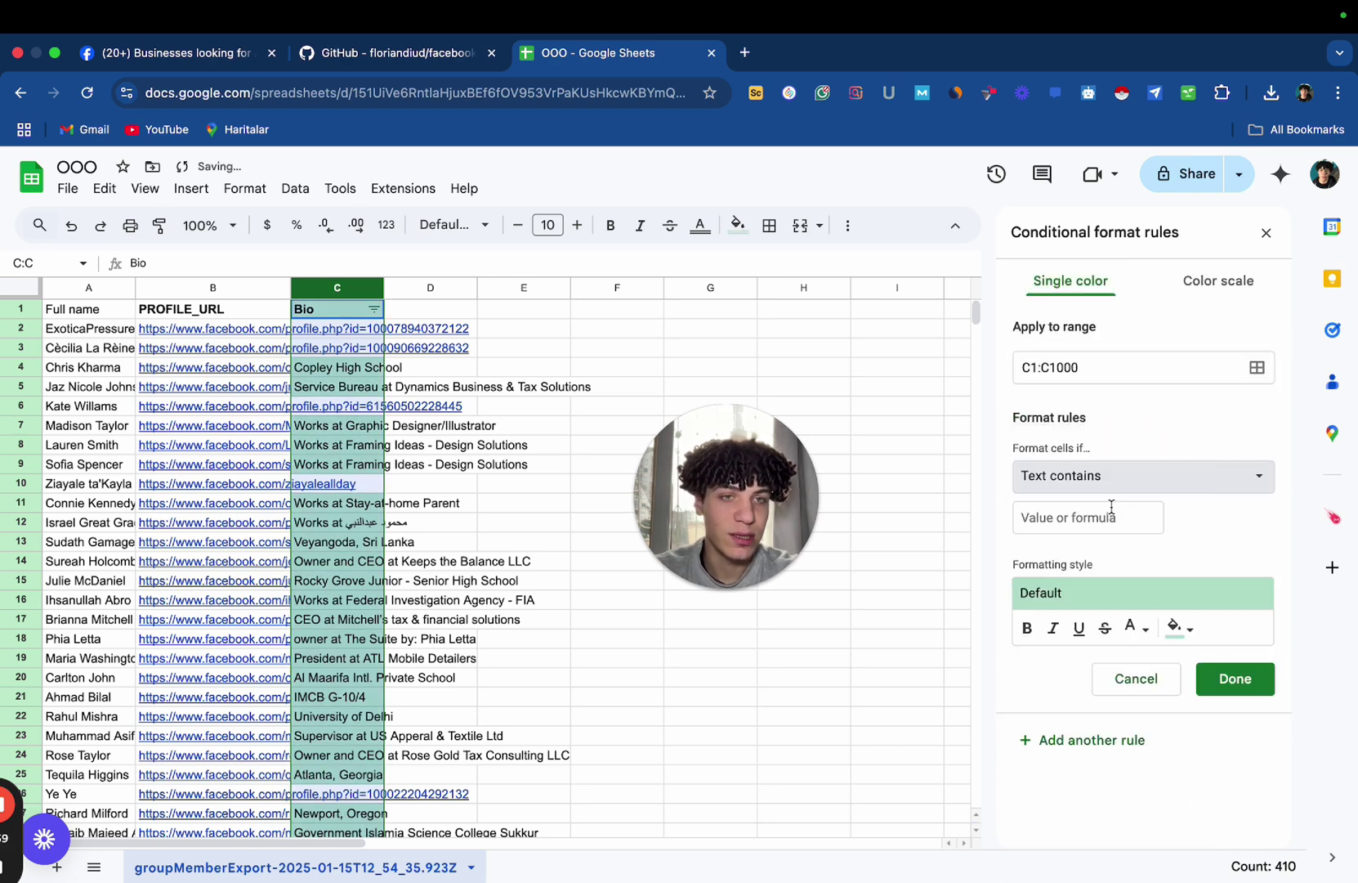
click(1101, 515)
text(CEO)
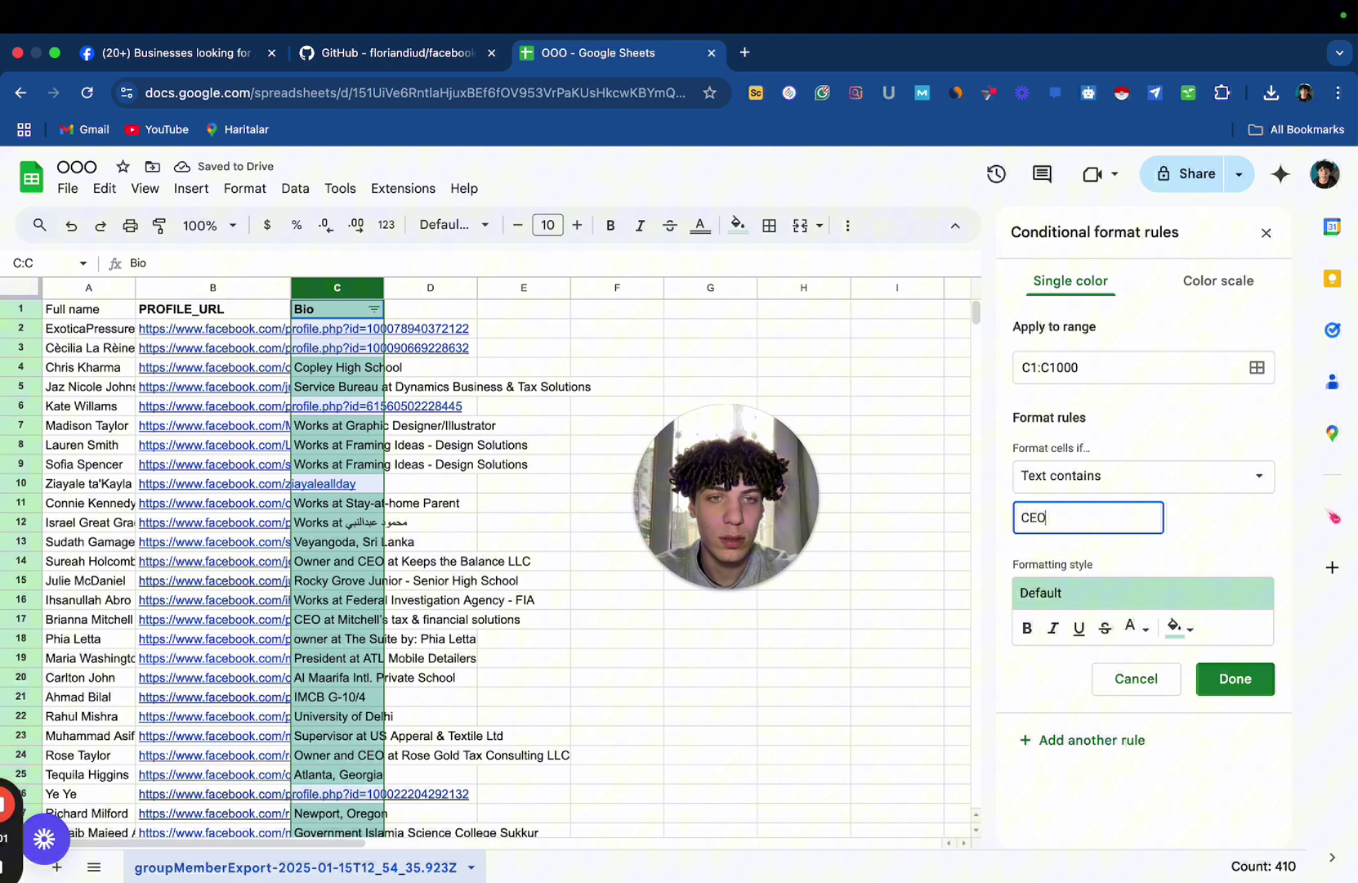
click(1235, 678)
click(1109, 506)
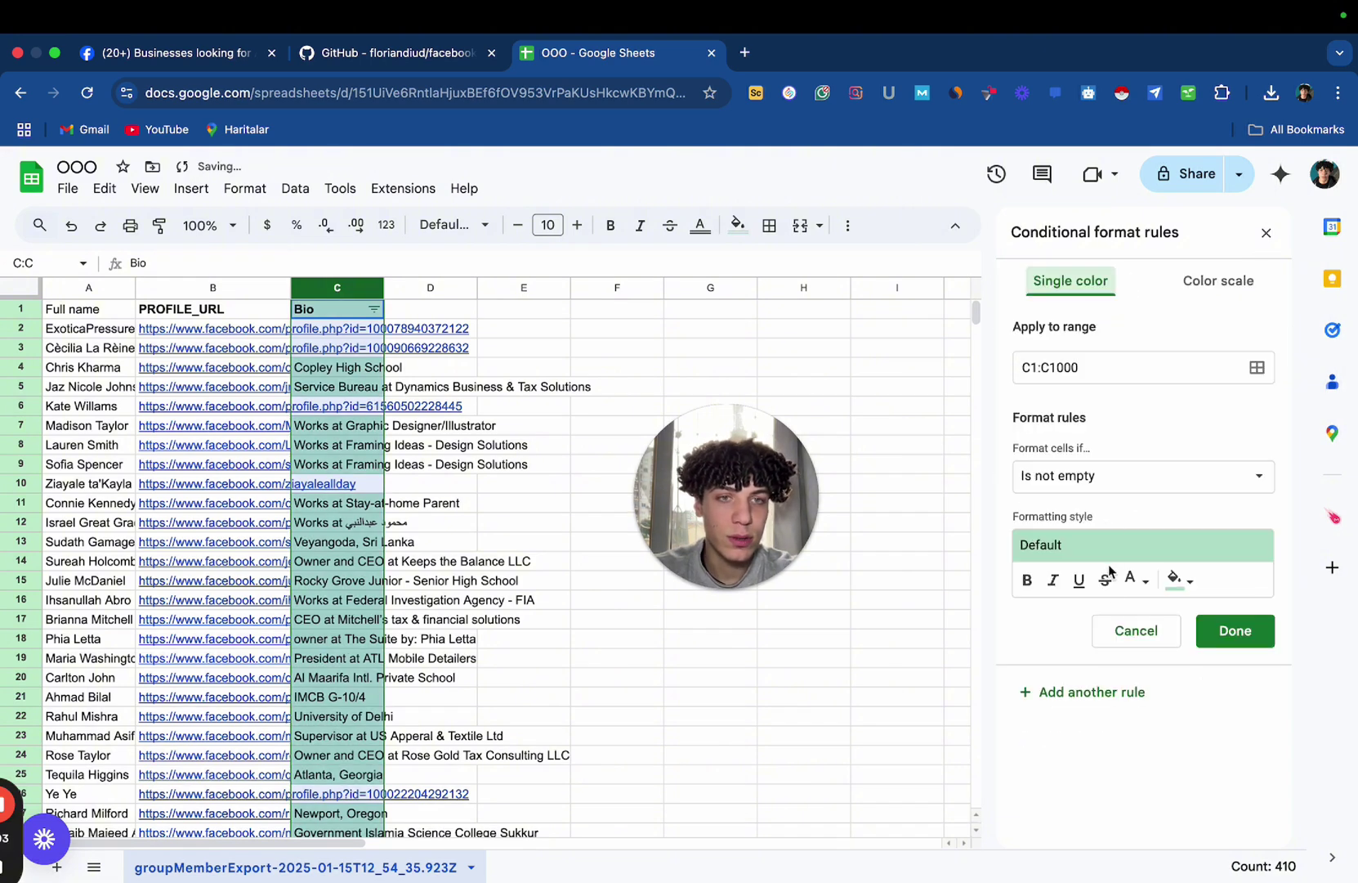
click(1123, 476)
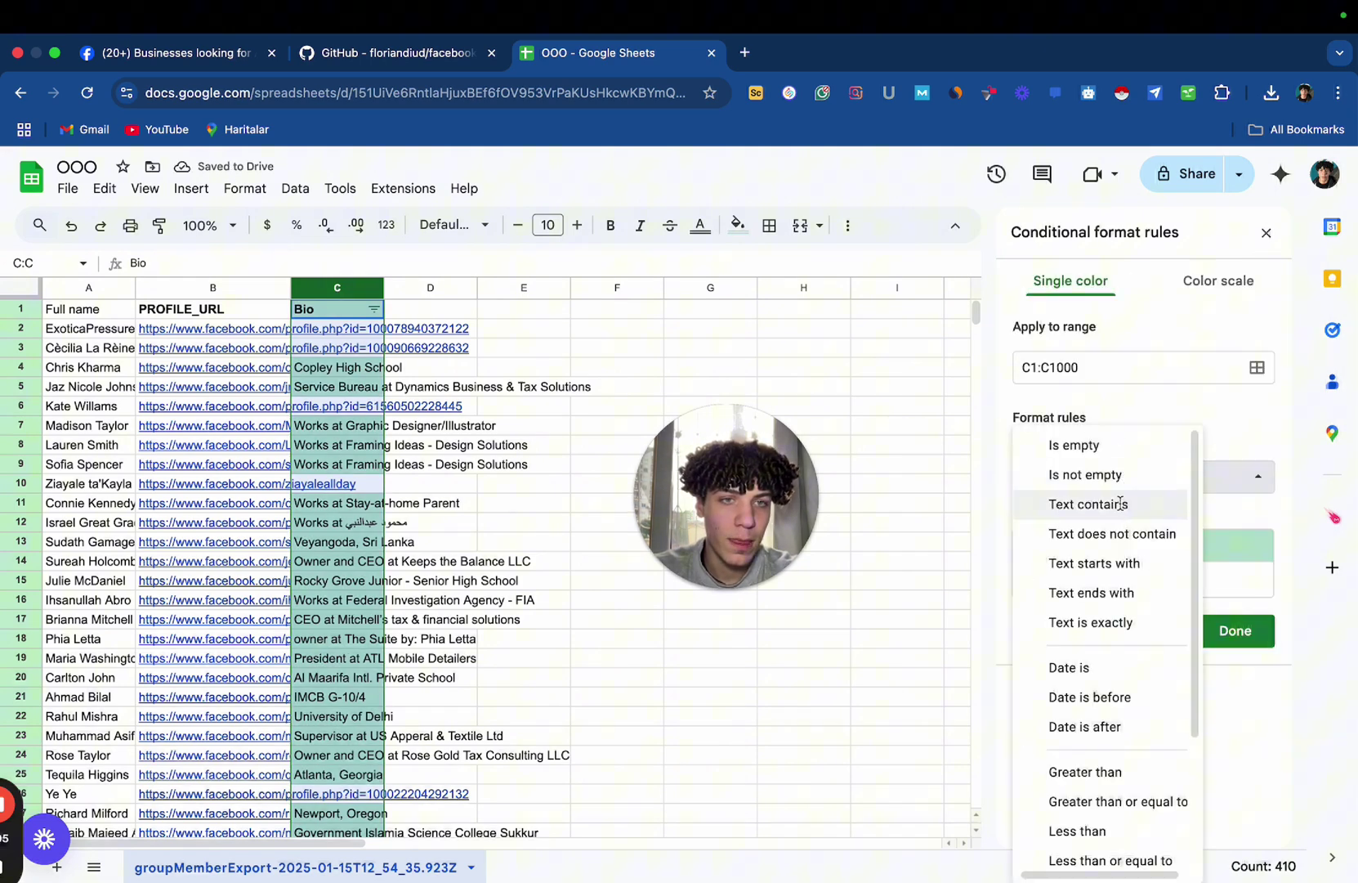
click(1118, 504)
click(1109, 517)
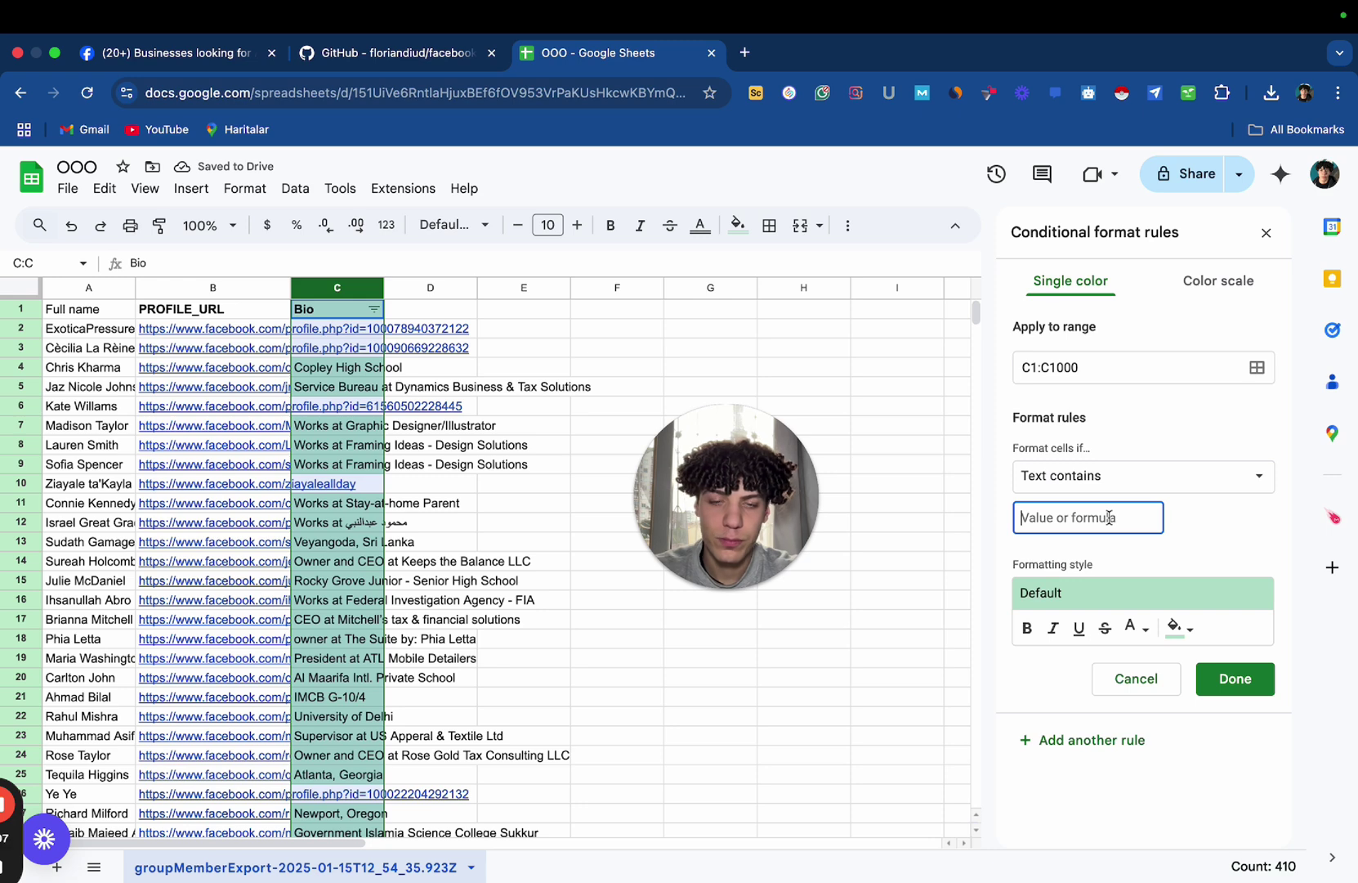
key(Caps_Lock)
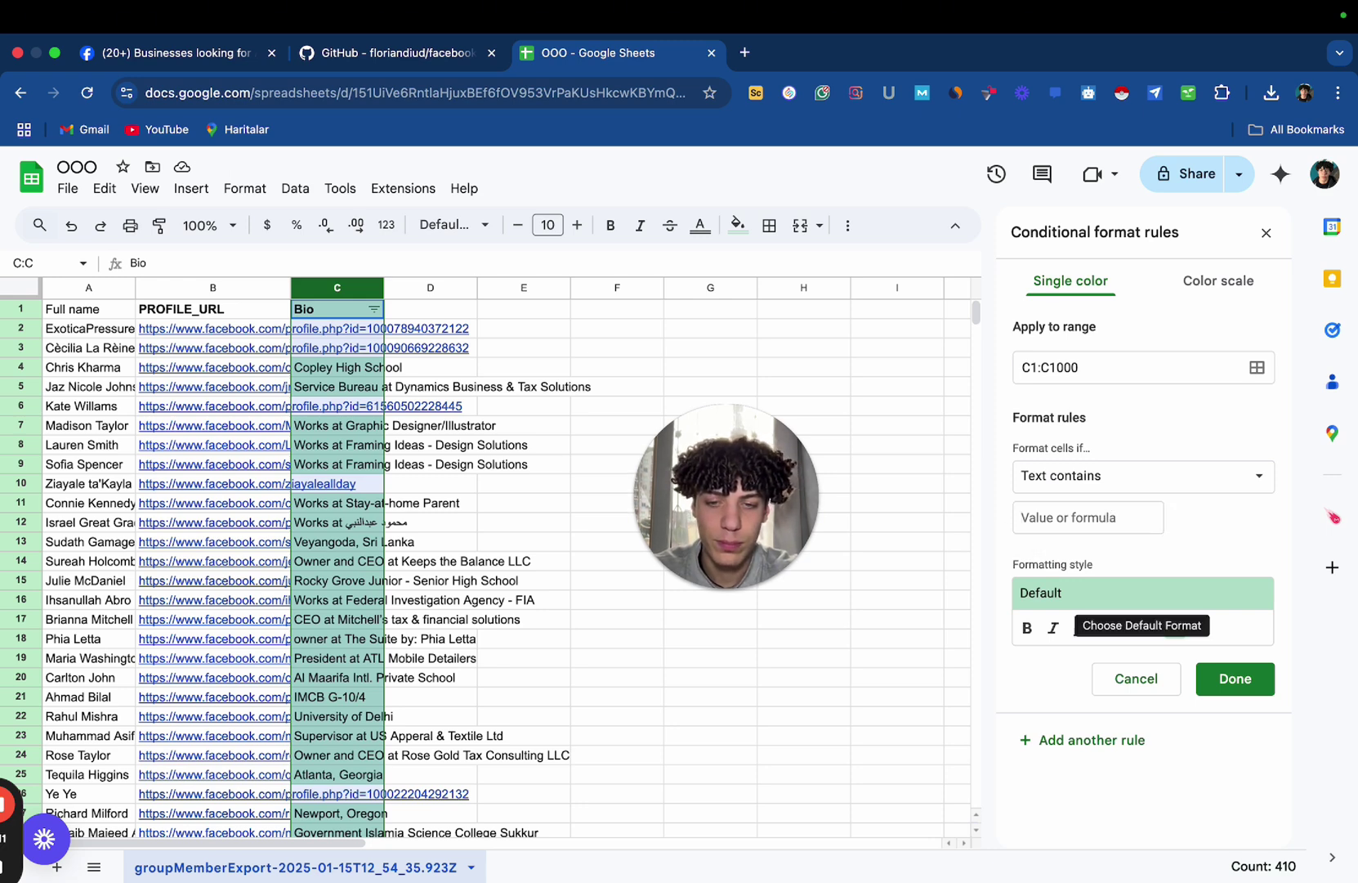
click(1087, 518)
text(b)
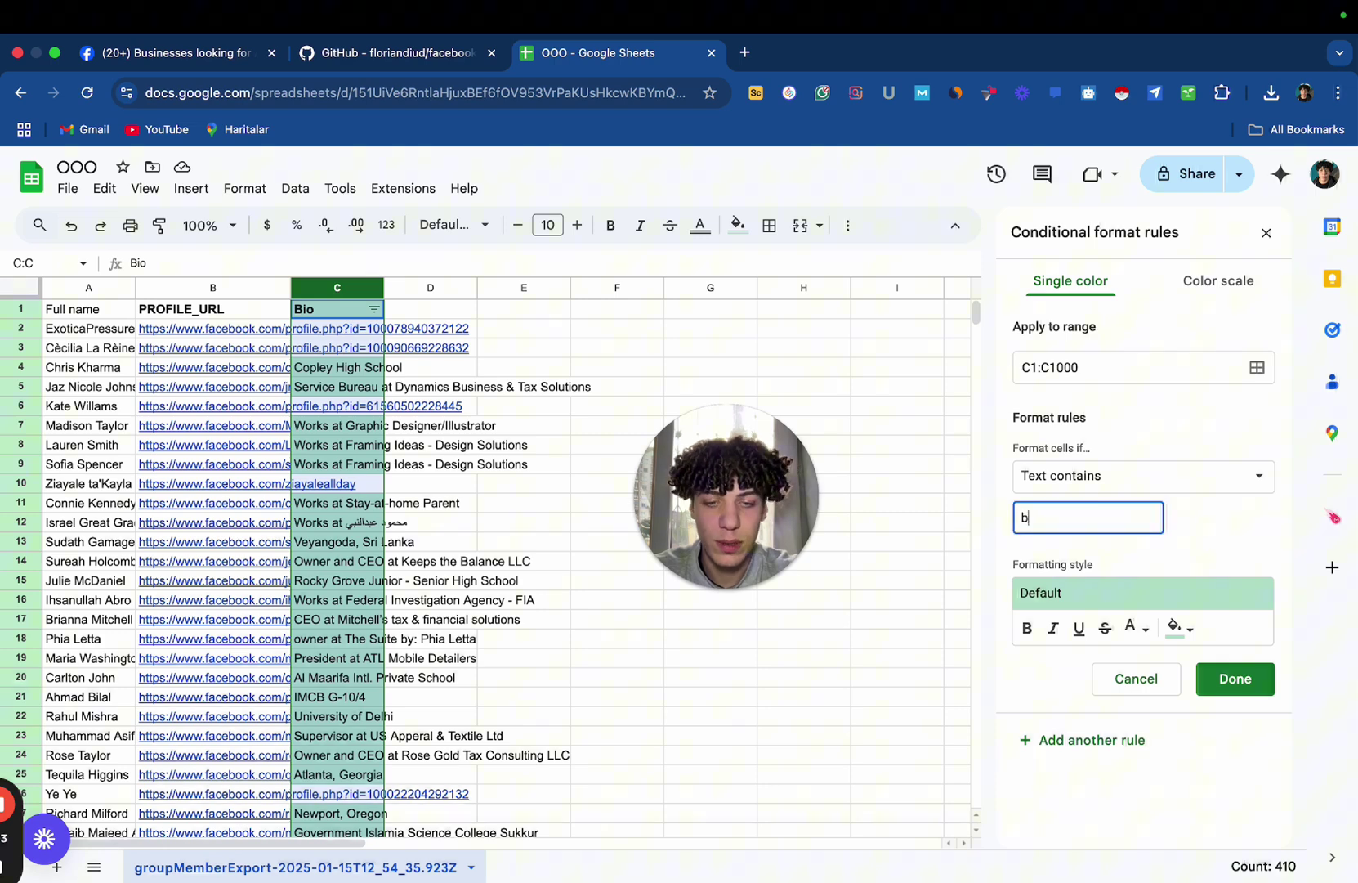
text(ookkeepin)
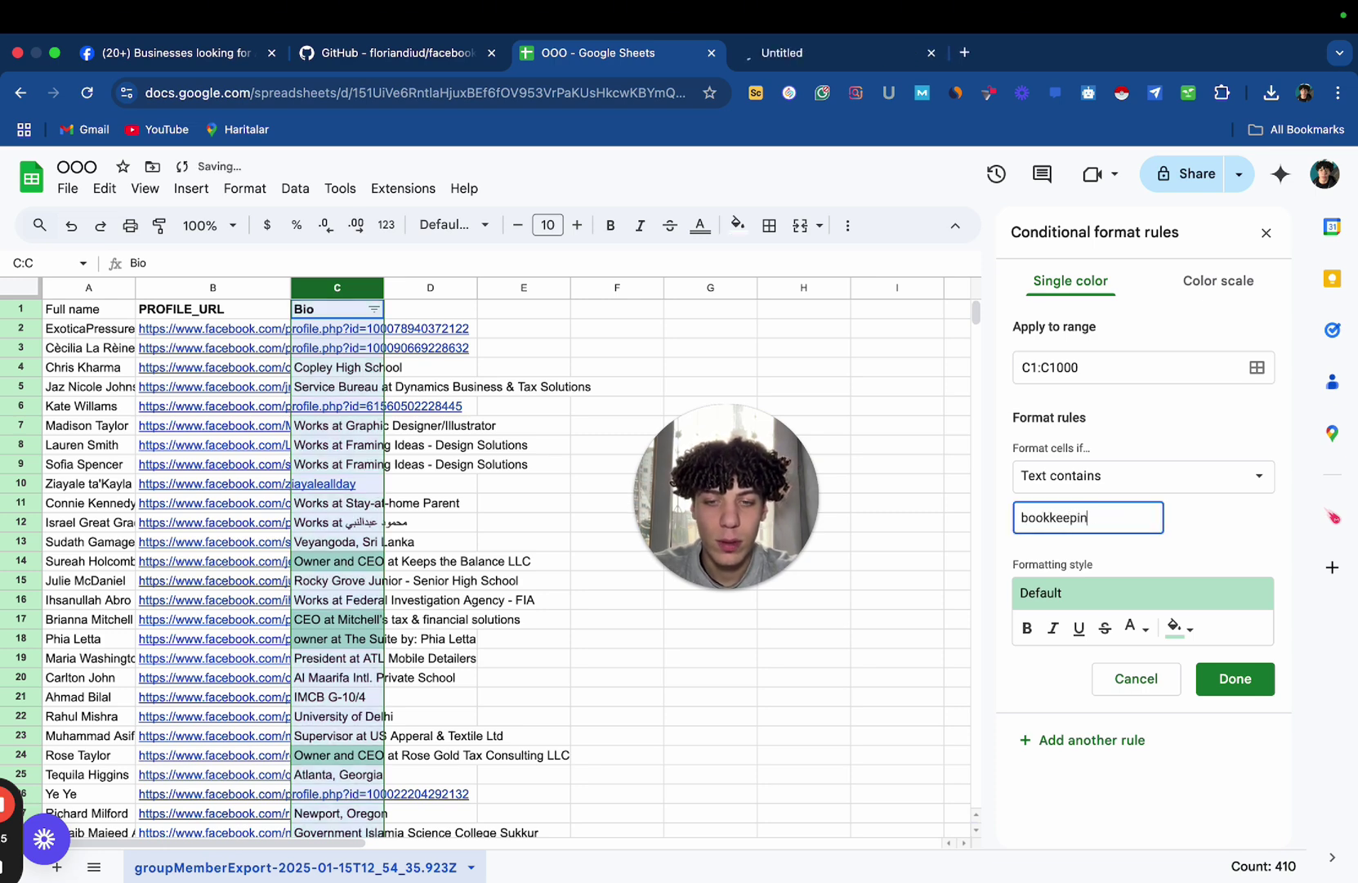
text(g)
click(1234, 678)
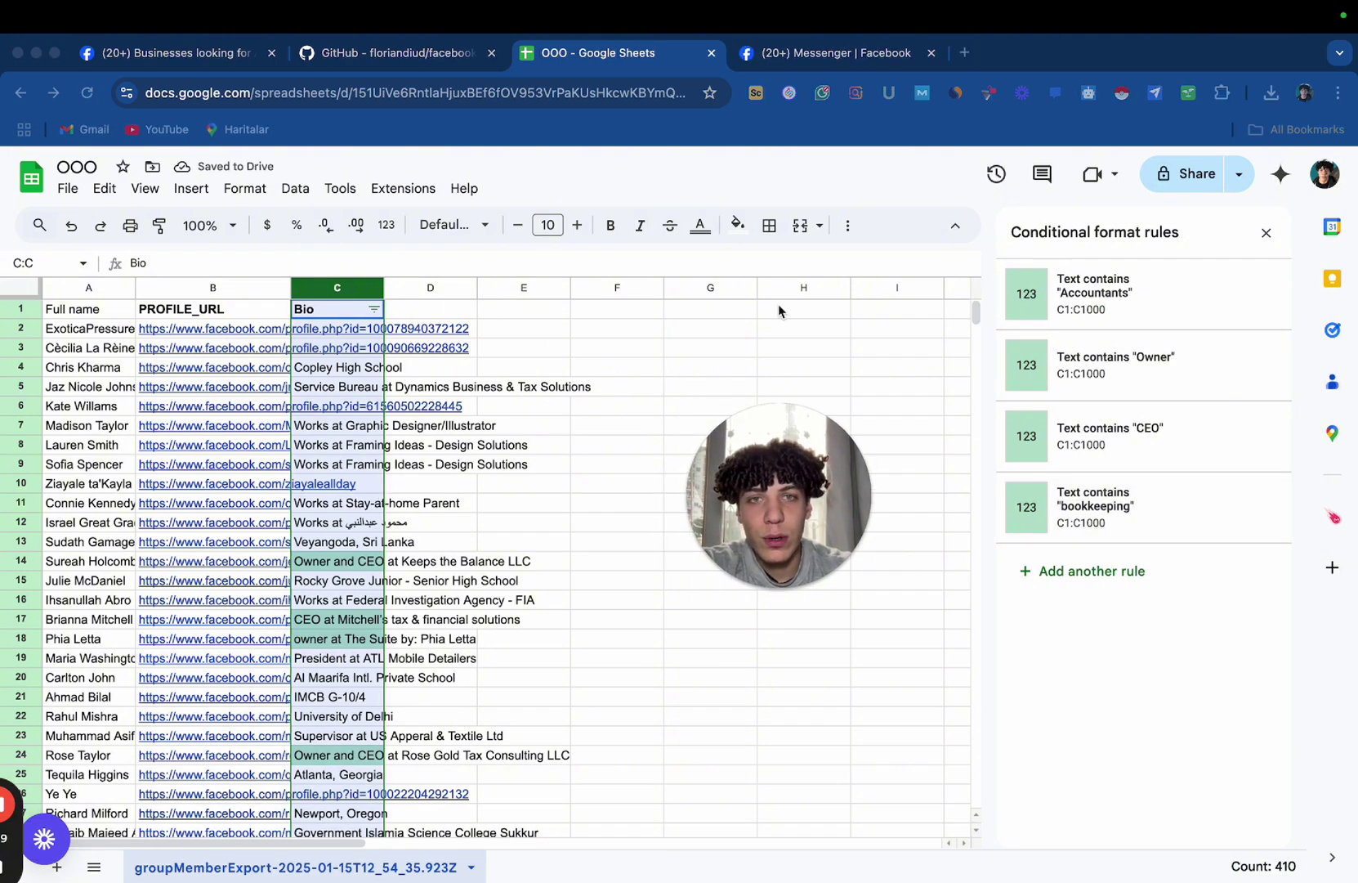
click(847, 225)
click(777, 263)
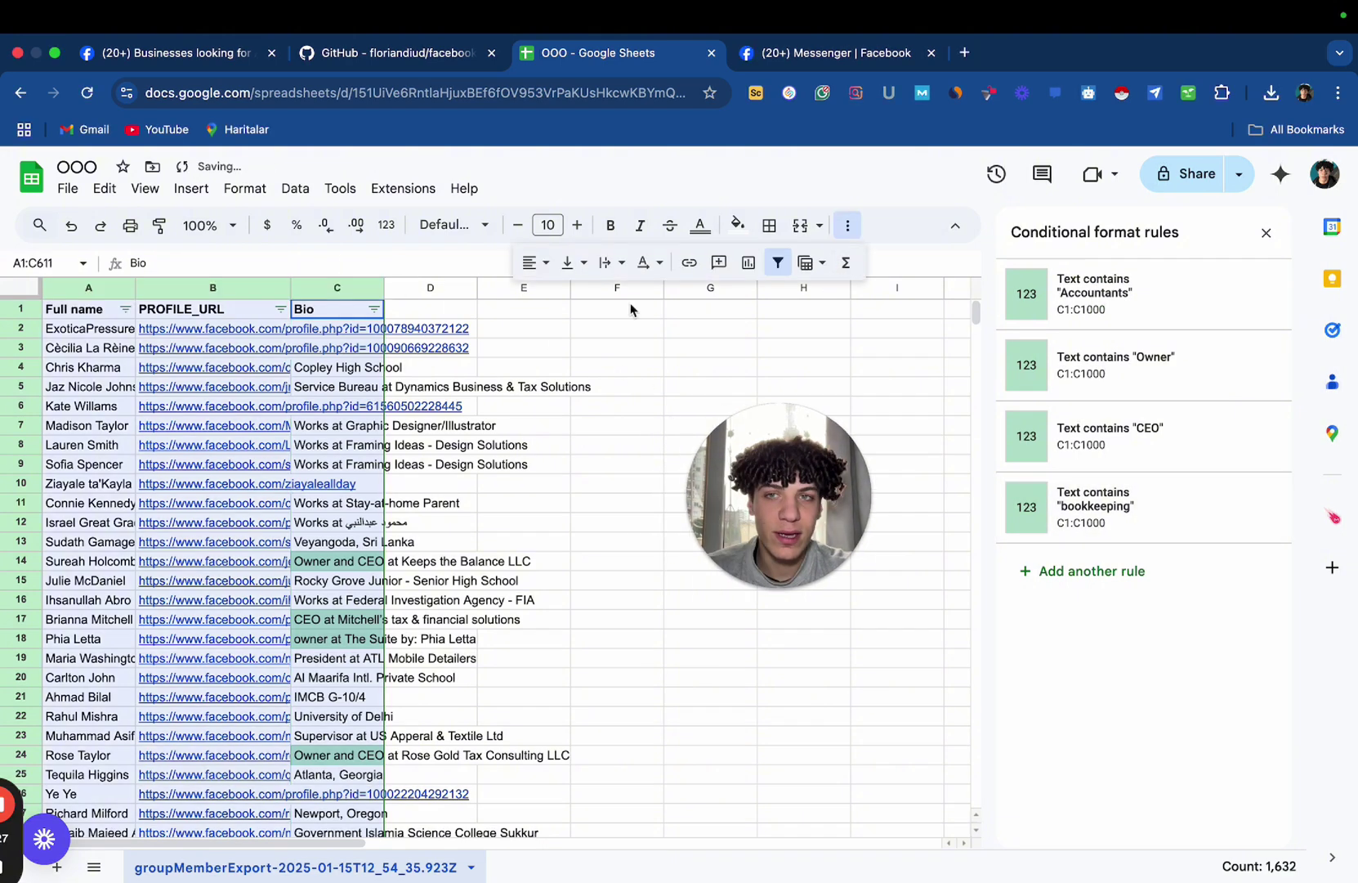
click(374, 308)
mouse_move(304, 421)
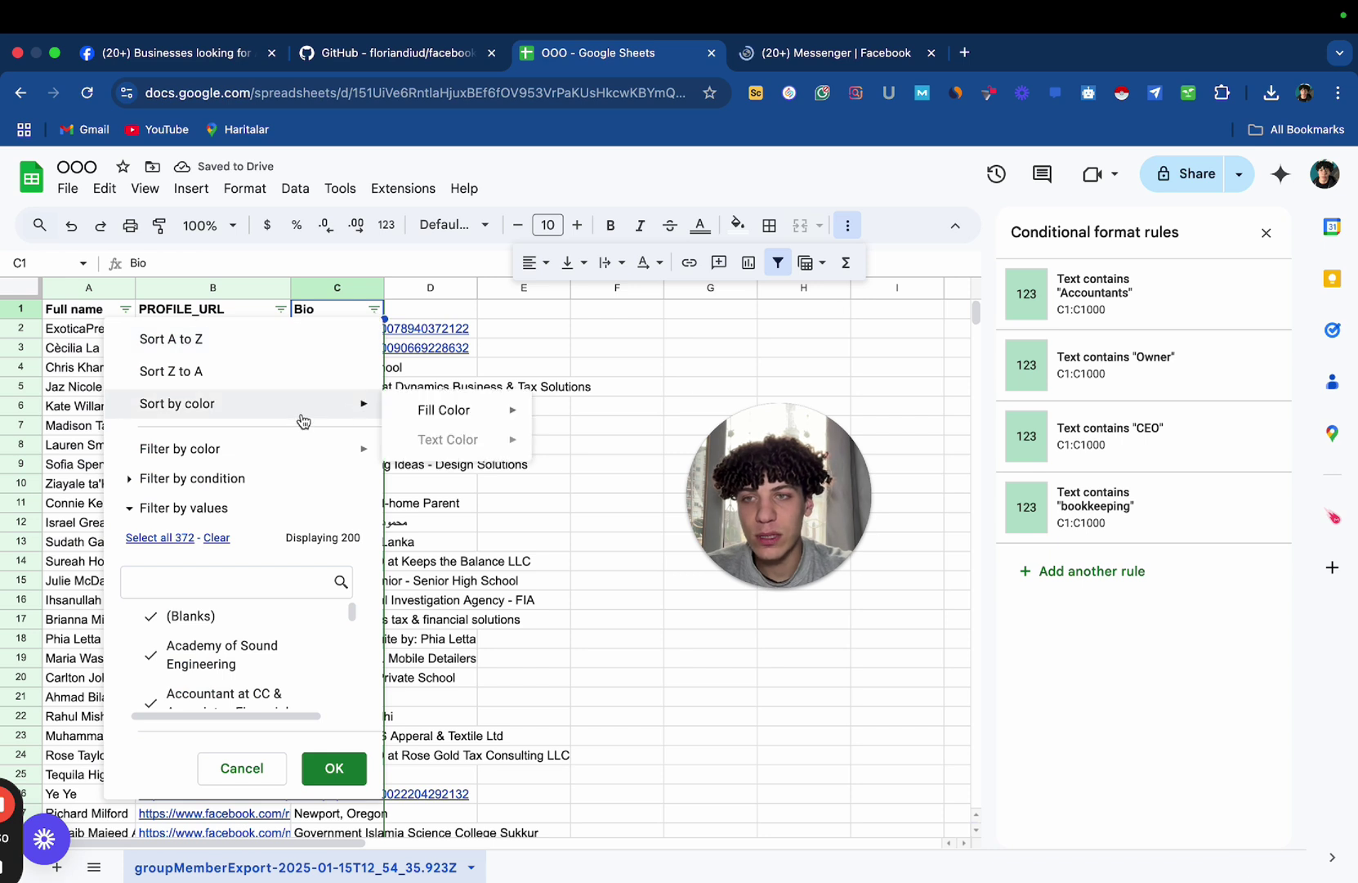
mouse_move(303, 448)
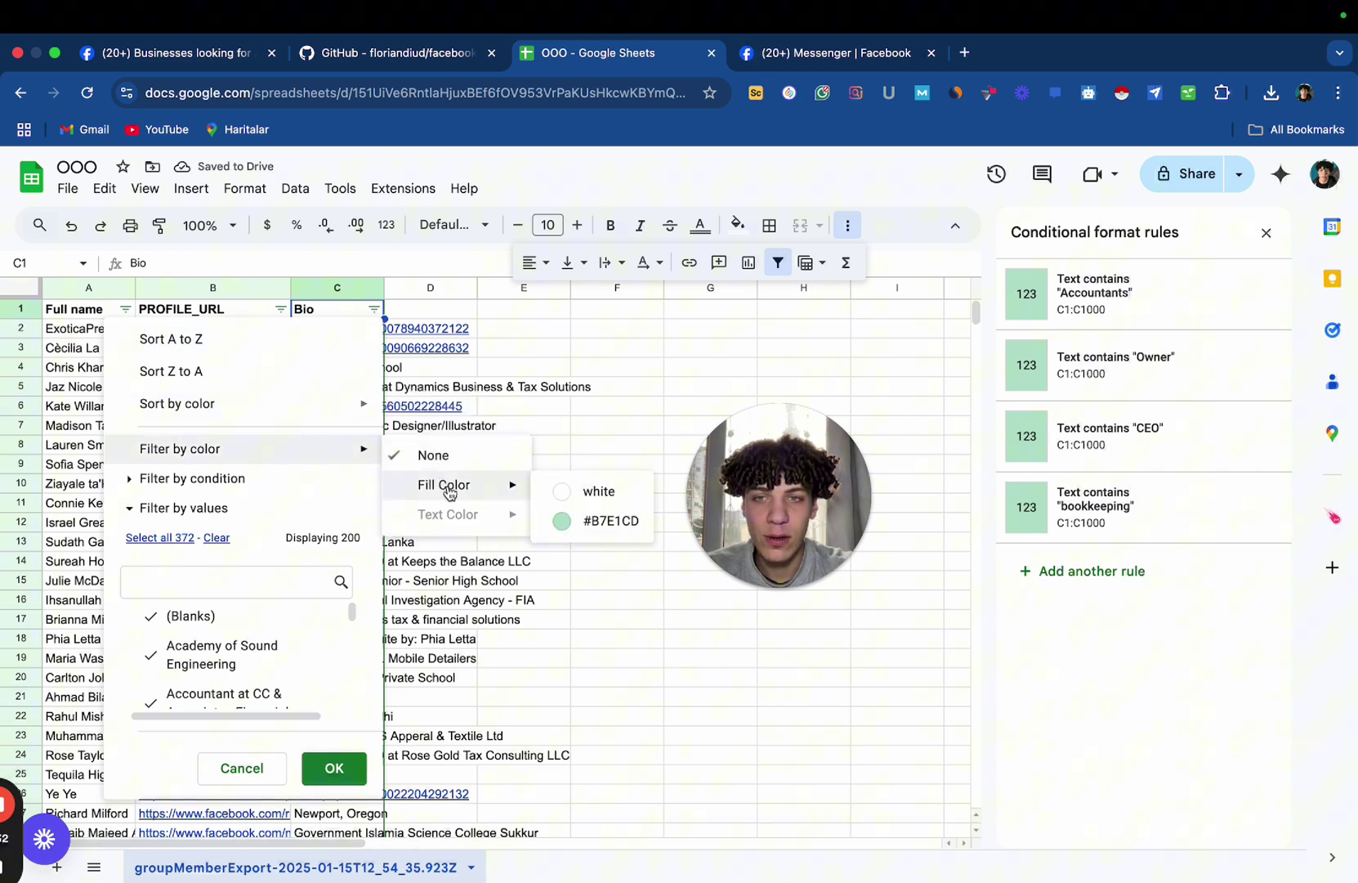
click(585, 523)
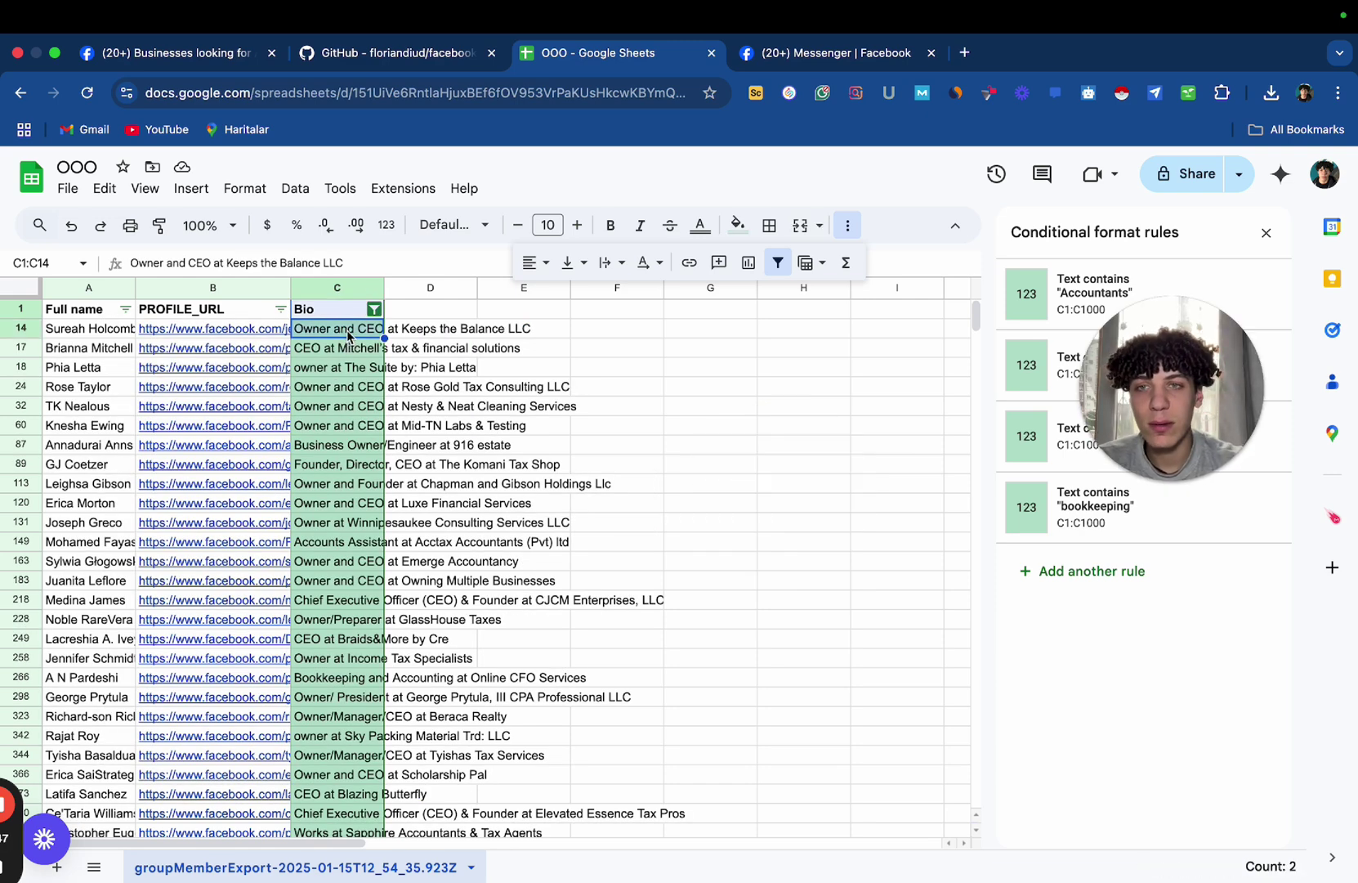
drag(348, 335, 349, 572)
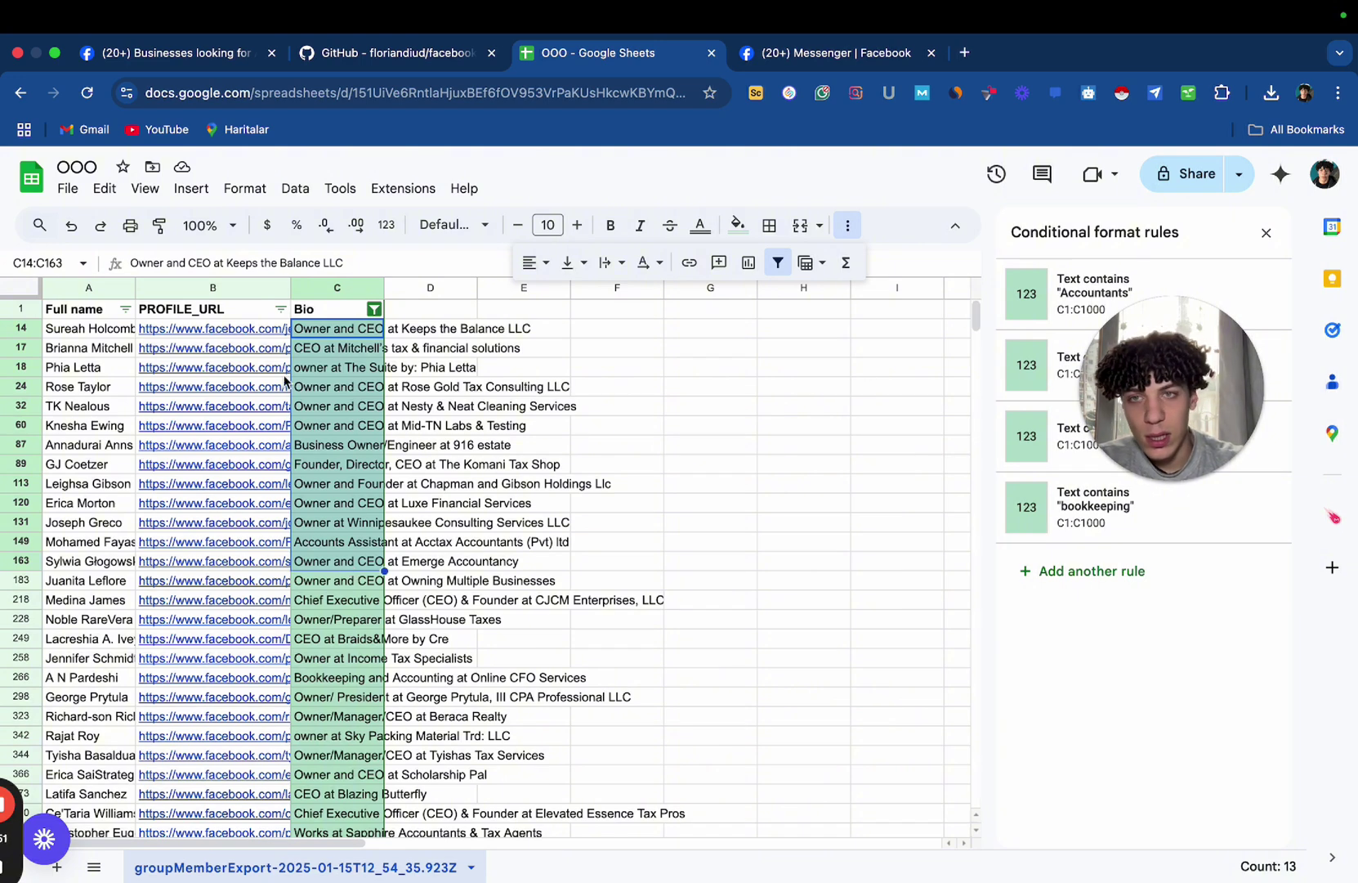
double_click(337, 331)
double_click(337, 350)
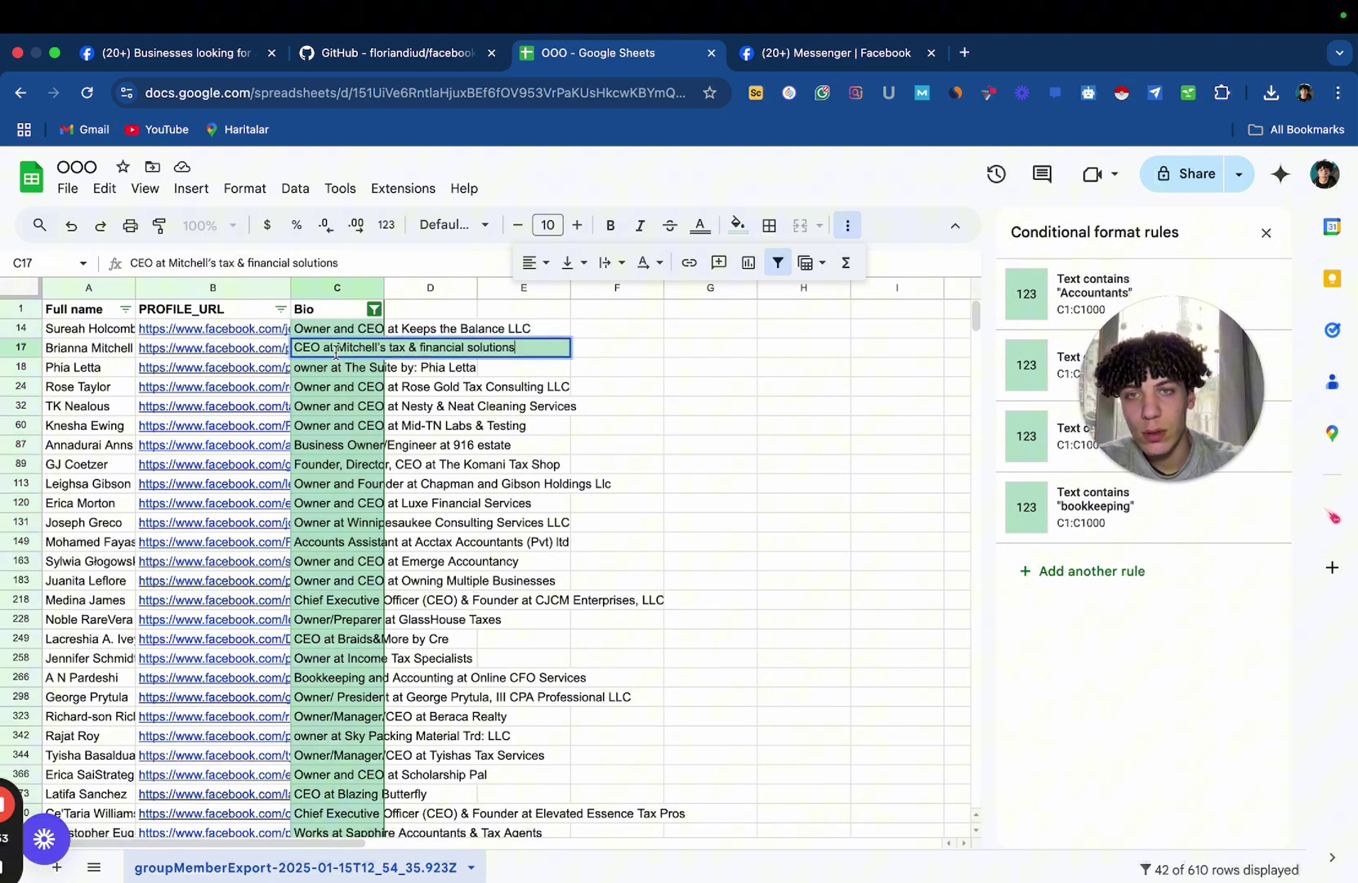
double_click(336, 369)
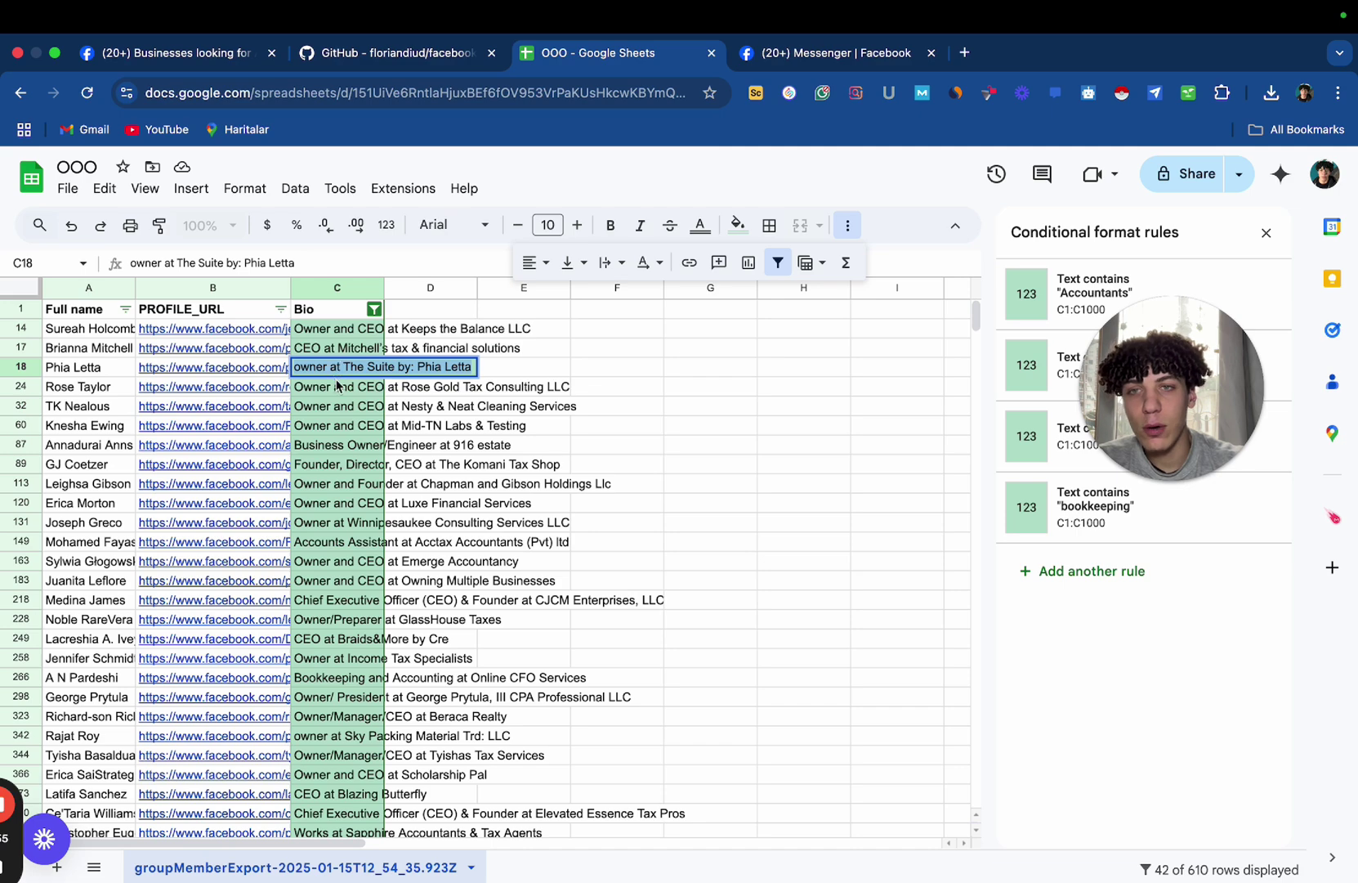
click(337, 386)
scroll(327, 388, down, 5)
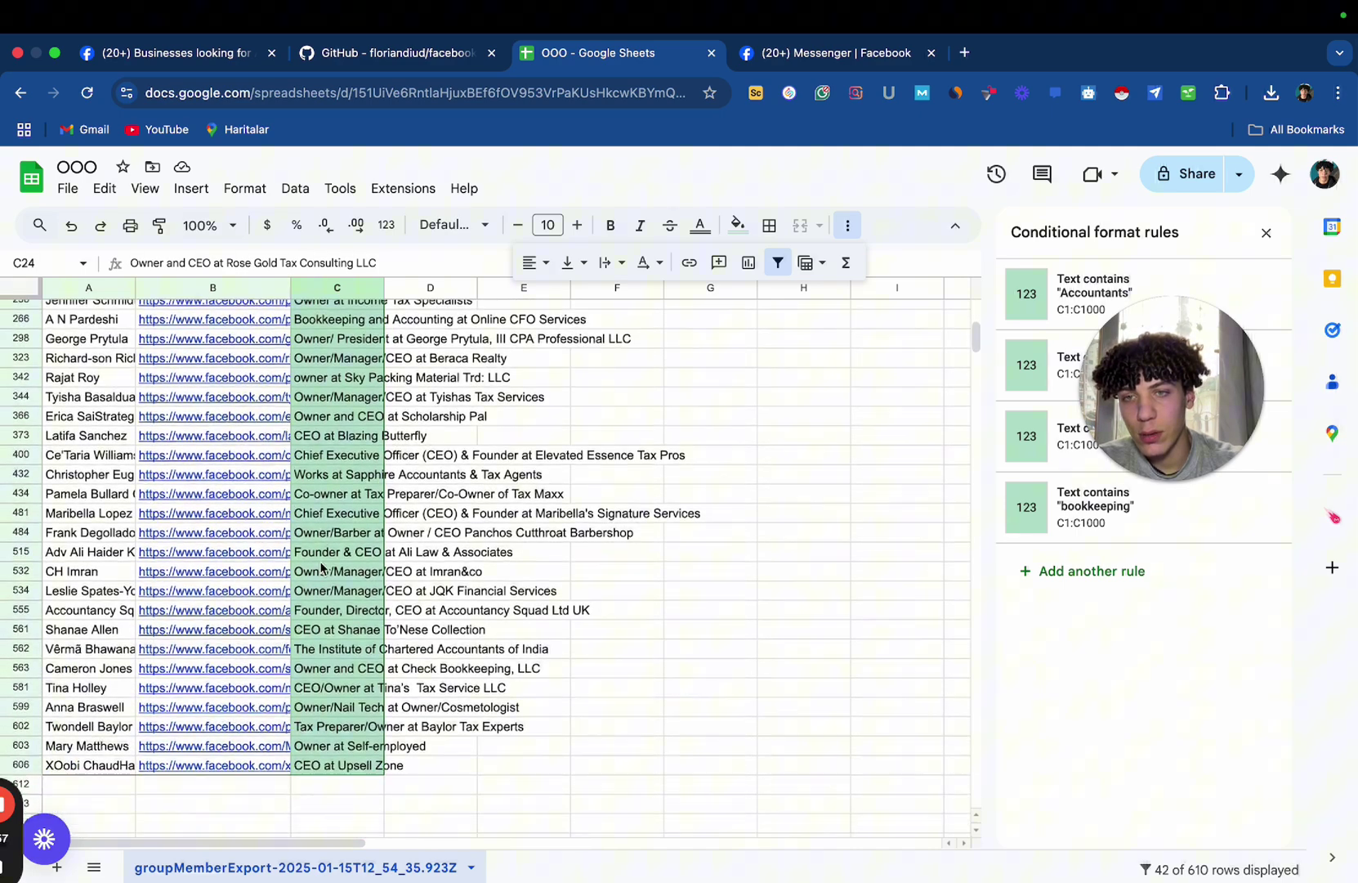
click(327, 723)
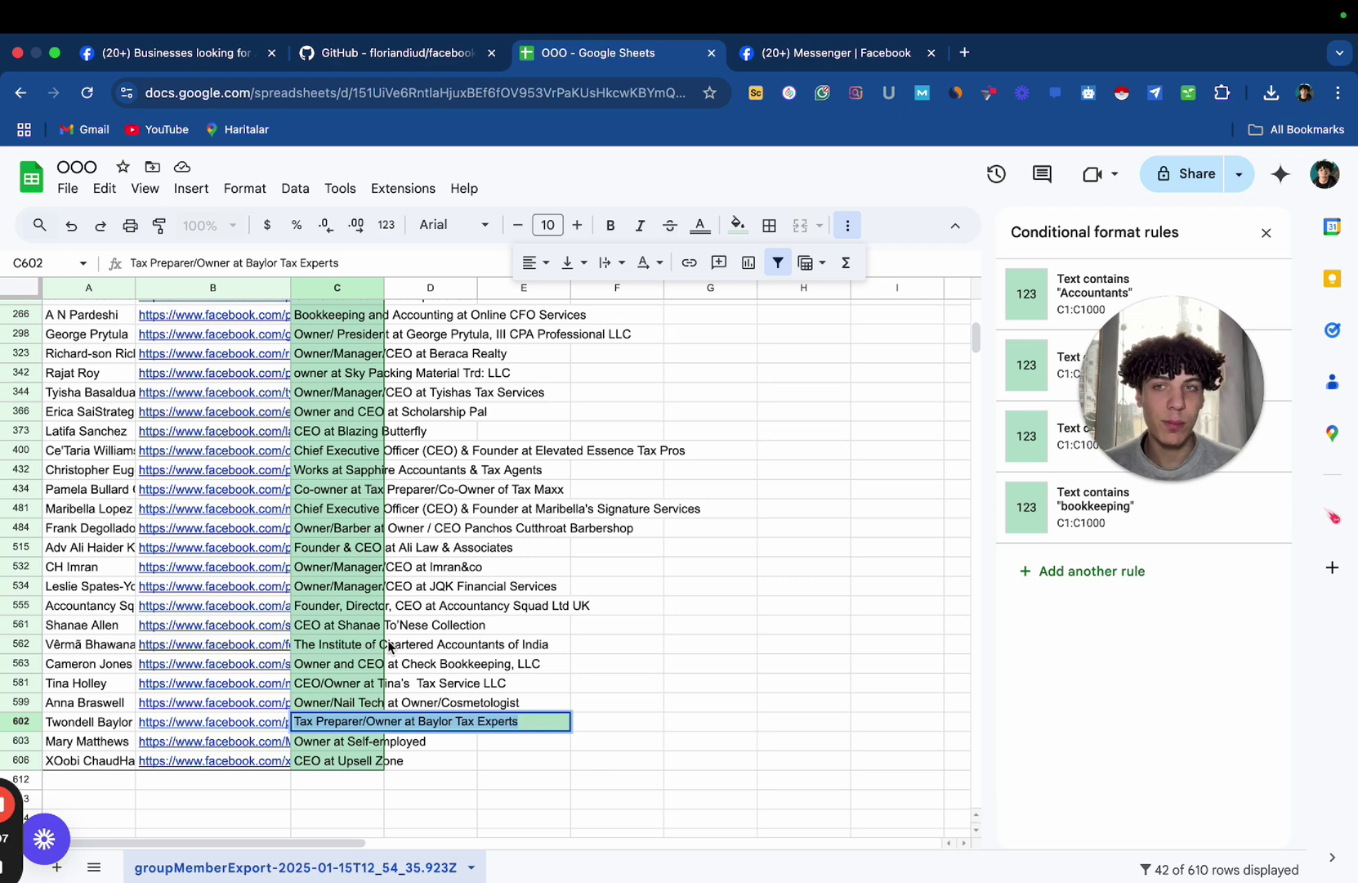
click(327, 527)
scroll(327, 528, up, 5)
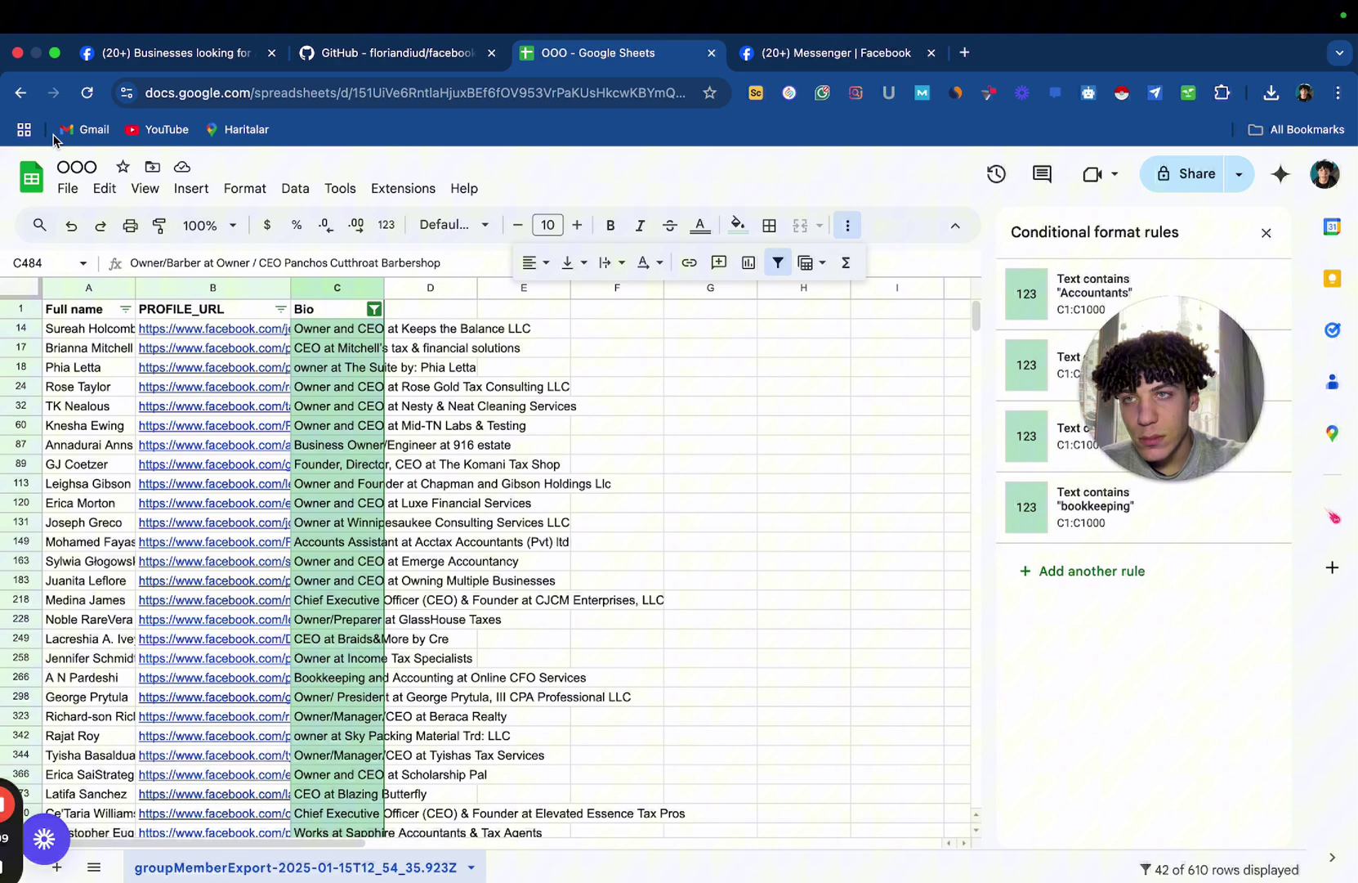
click(67, 192)
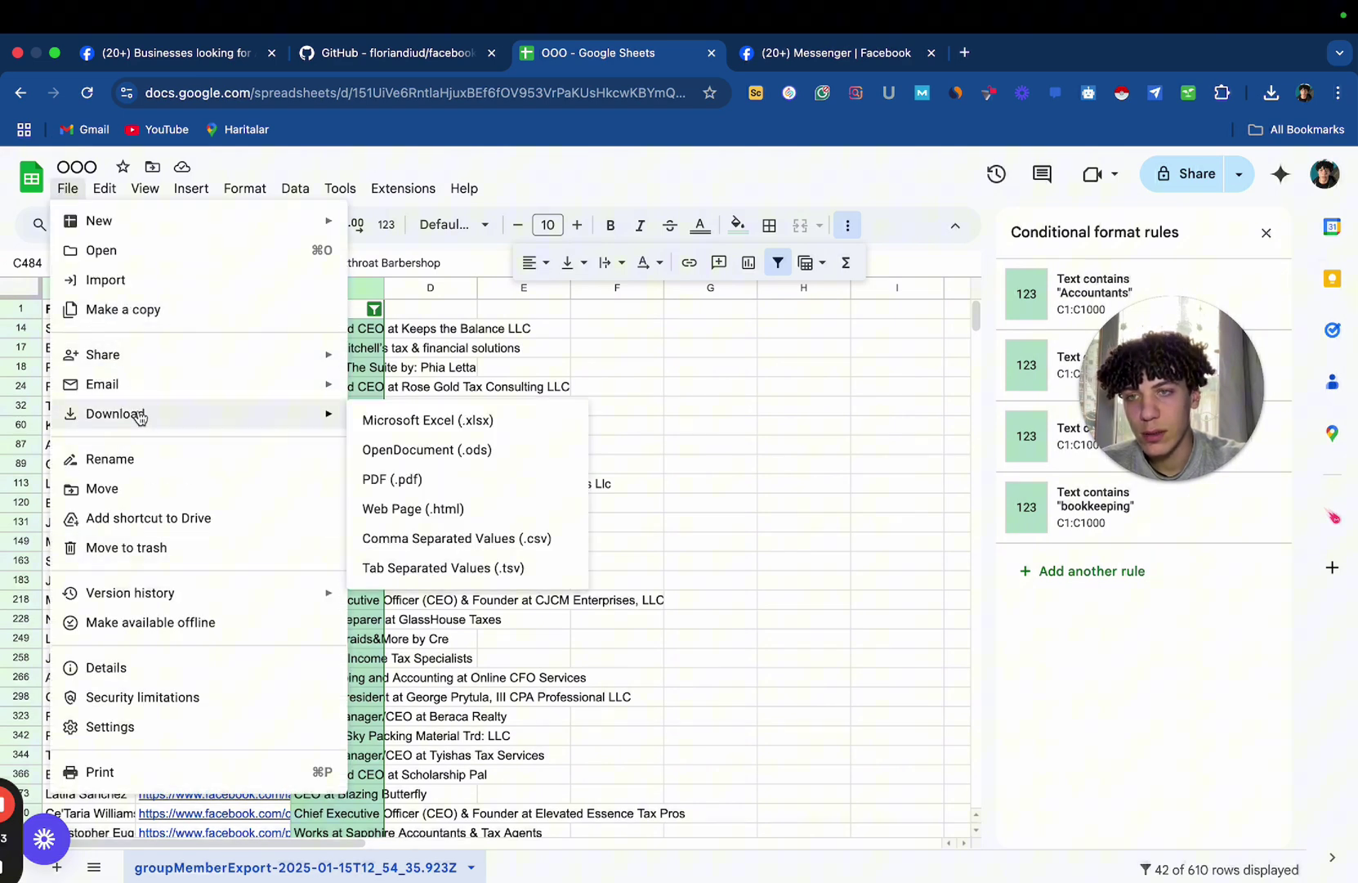
mouse_move(136, 417)
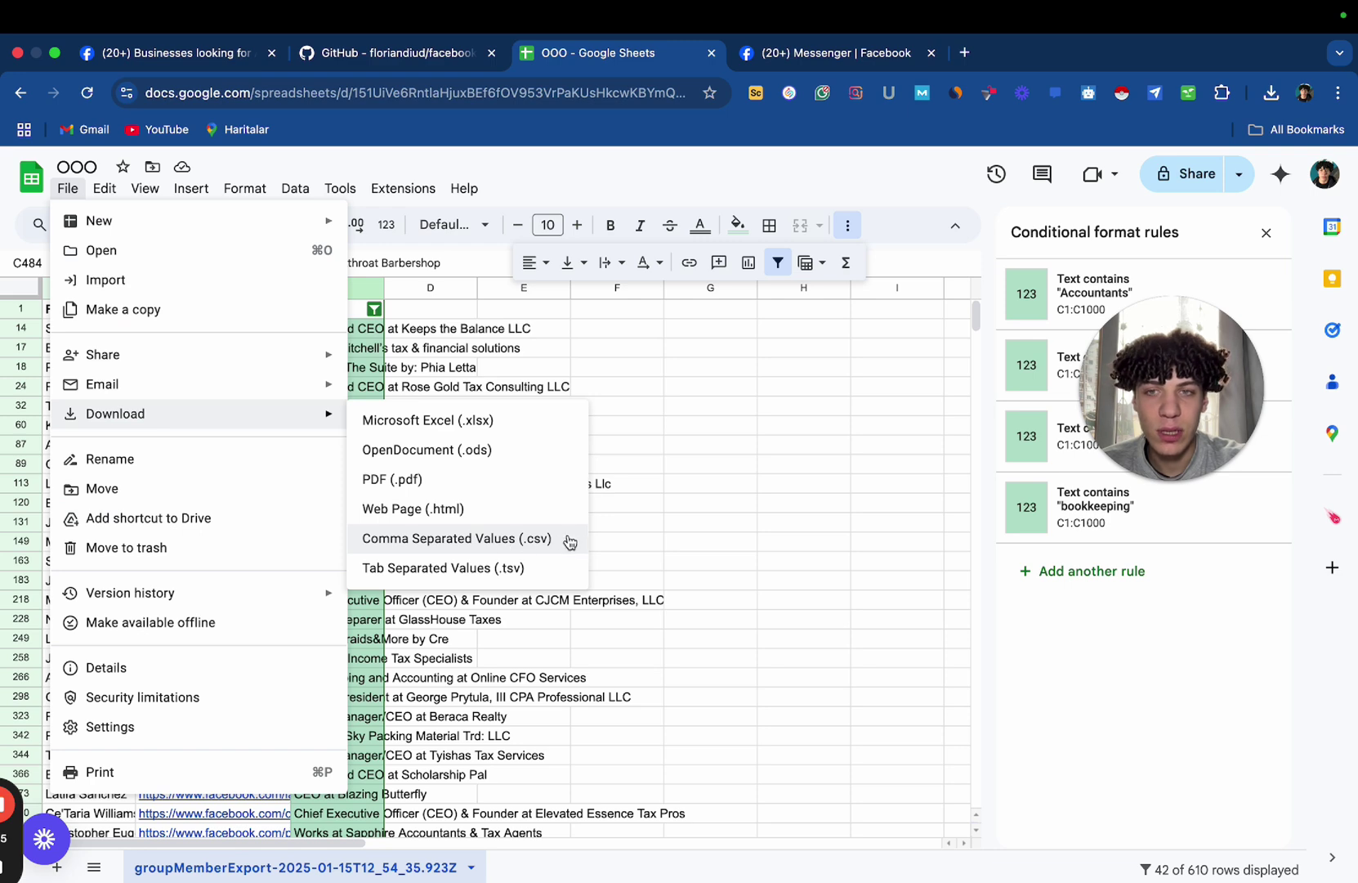
click(649, 522)
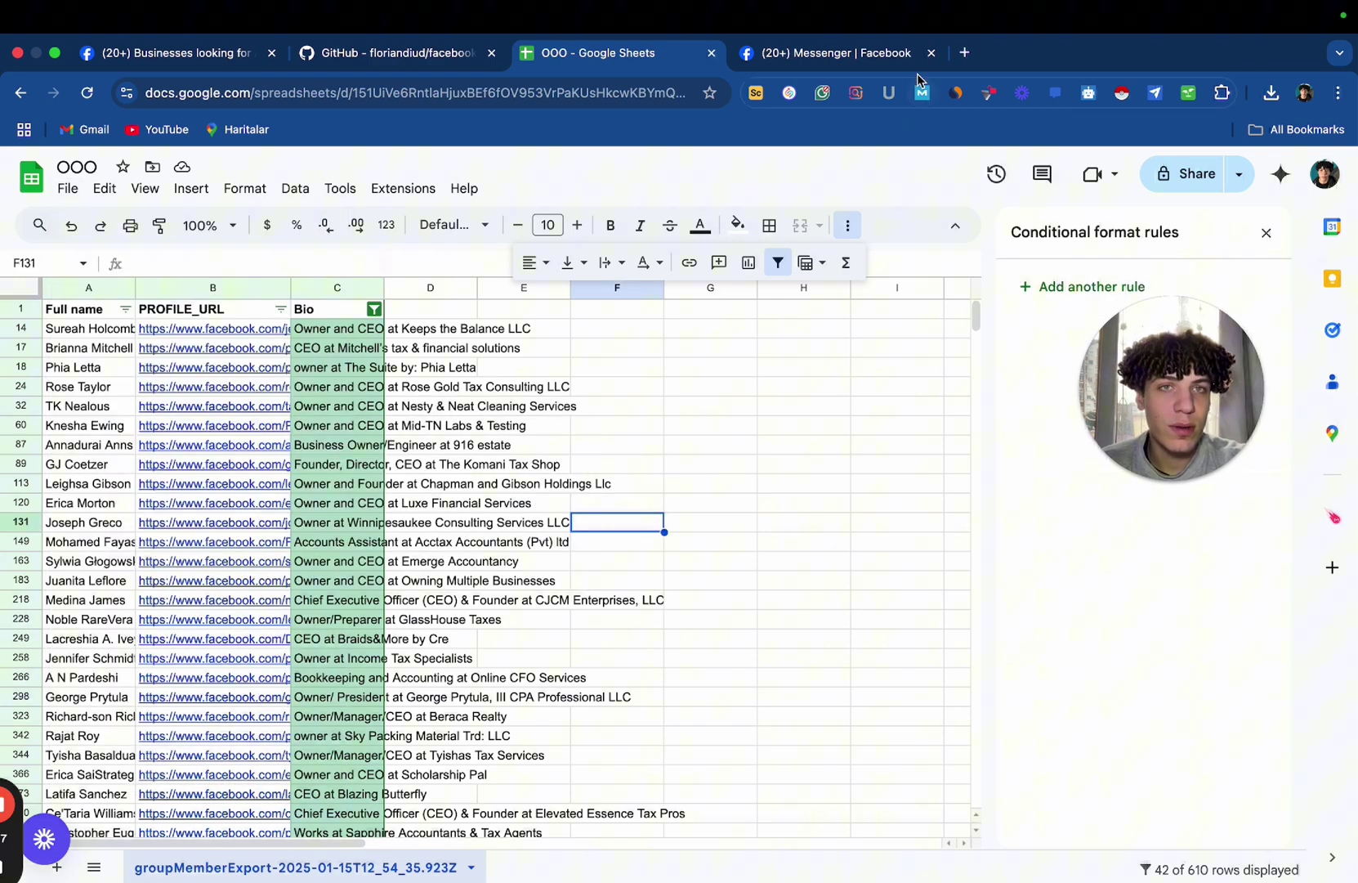
Search for a Messenger DM bot and open the Messenger Bot - Automate Message Sender store page.
click(964, 52)
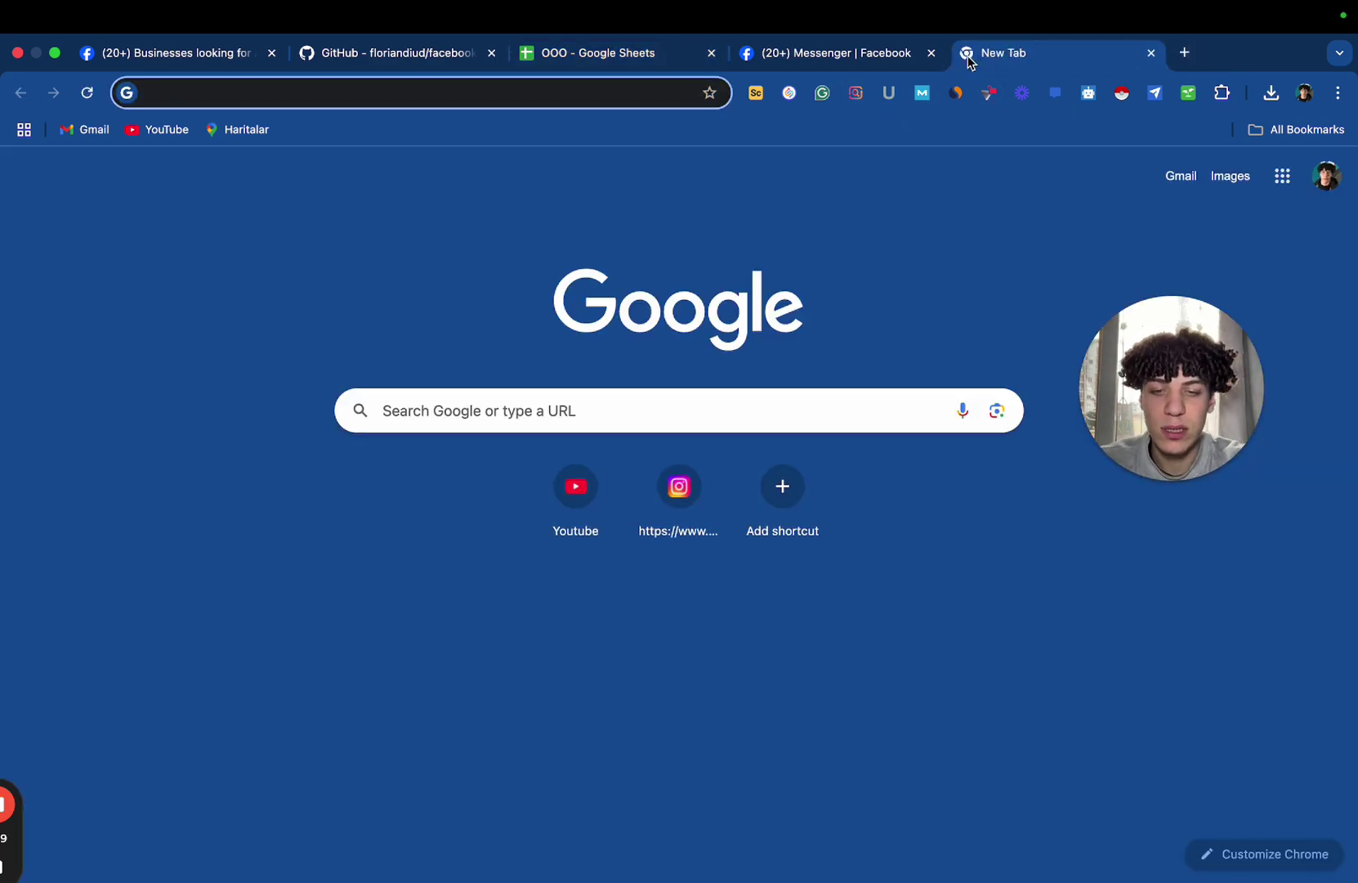
text(meses)
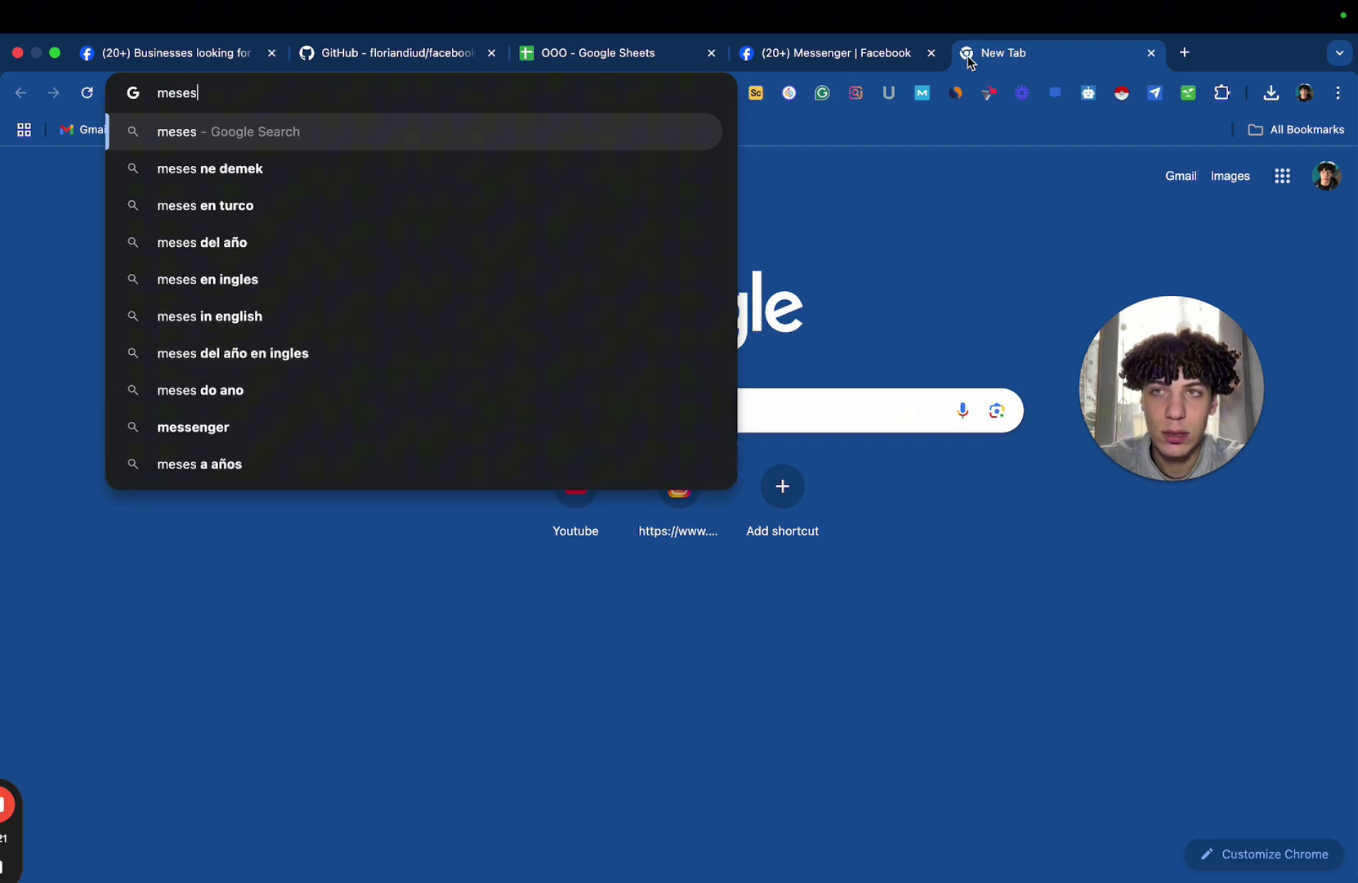
key(BackSpace)
key(BackSpace)
text(s)
key(Return)
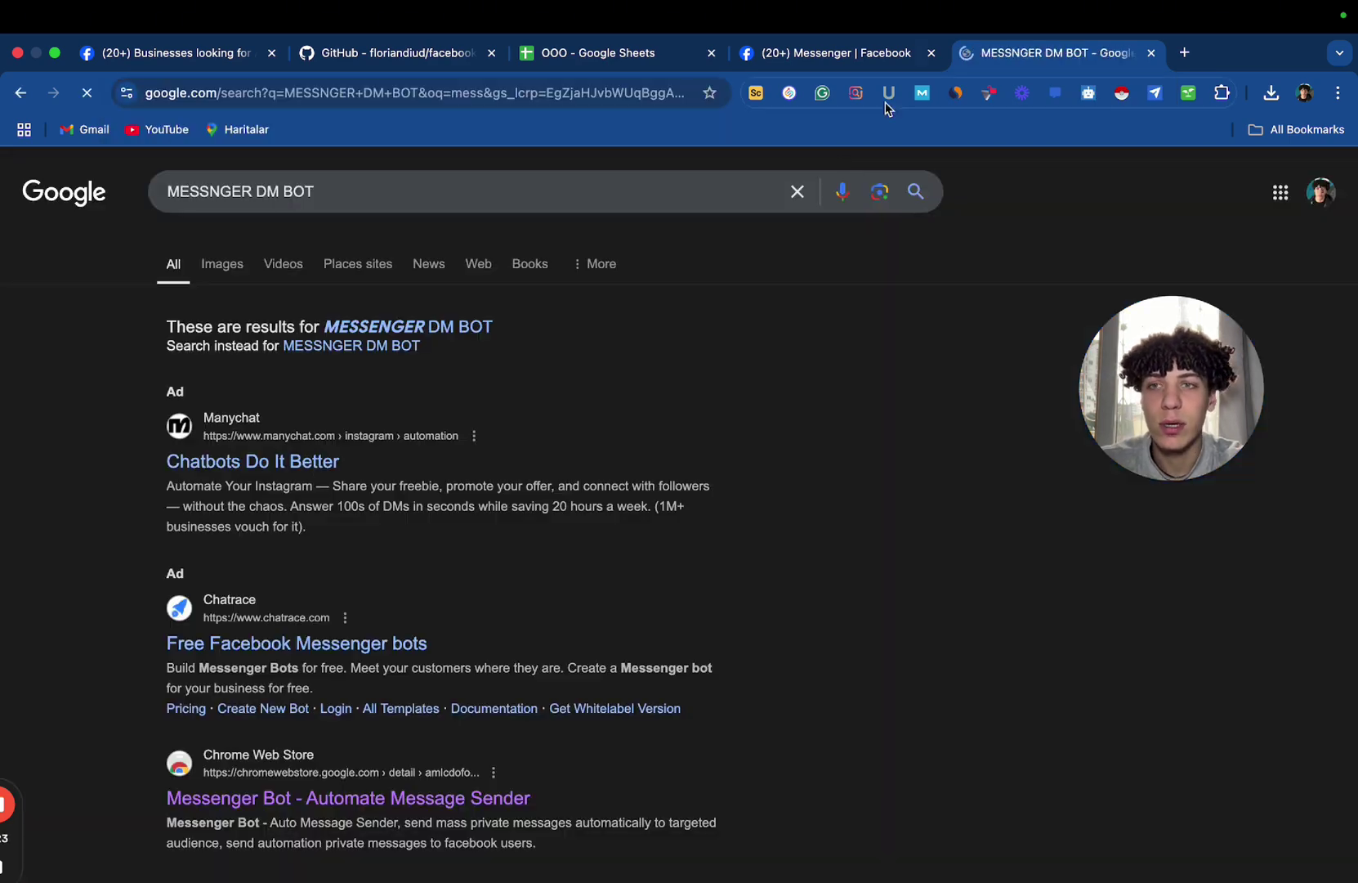
scroll(315, 518, down, 3)
click(309, 615)
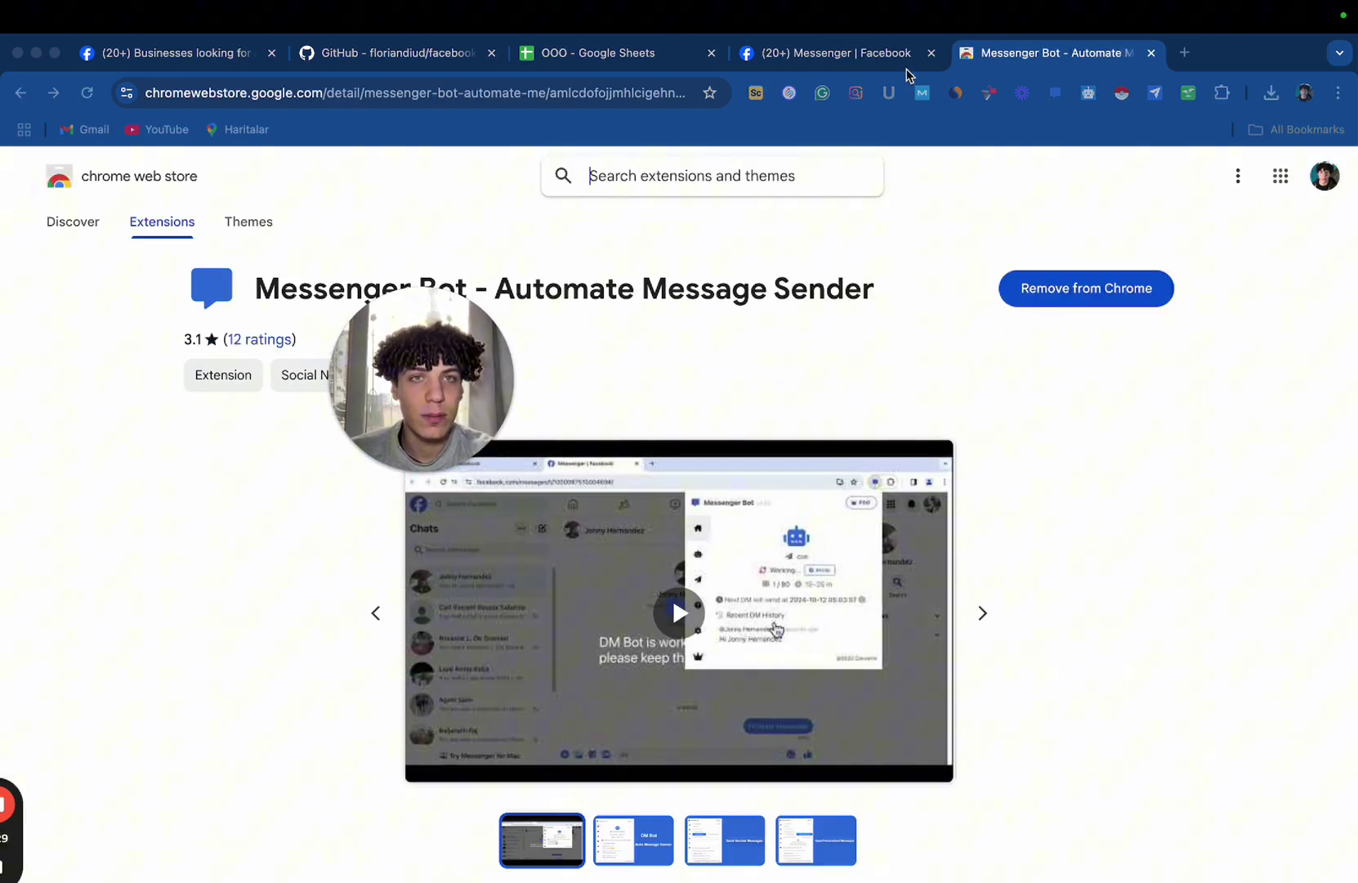
Pause the Messenger Bot extension's running DM job.
click(1055, 92)
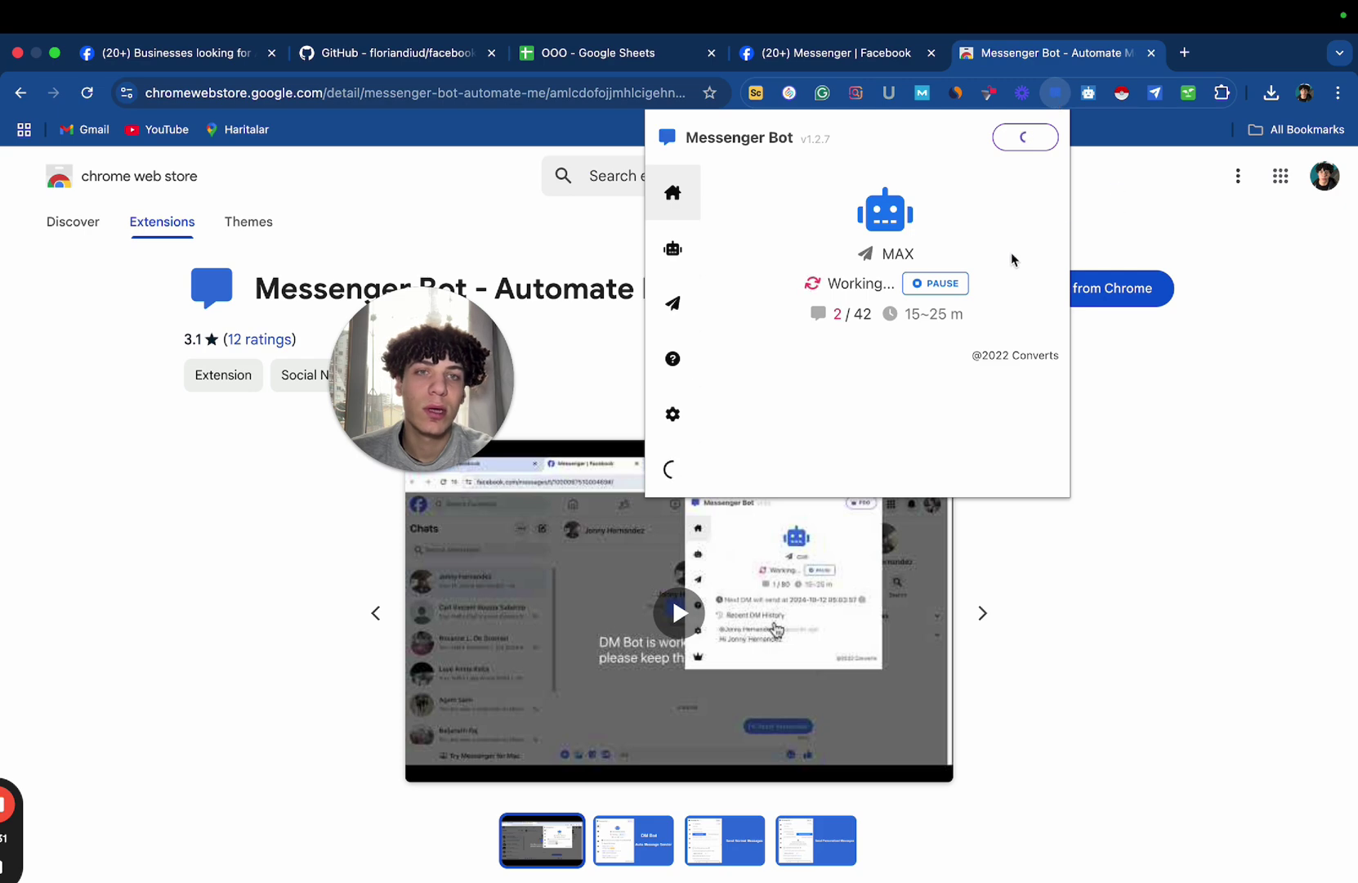
click(936, 283)
click(1216, 245)
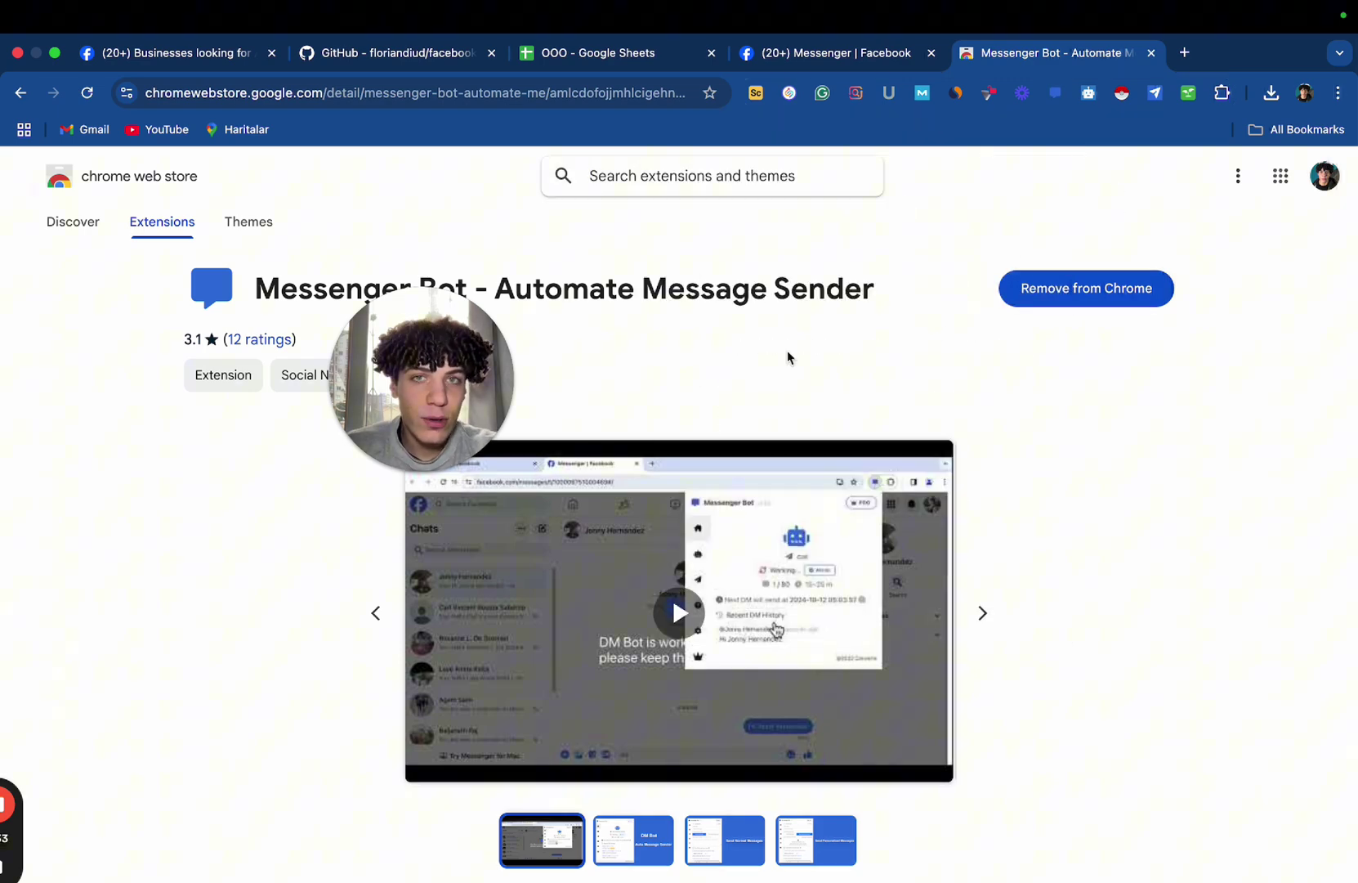
drag(420, 380, 1244, 391)
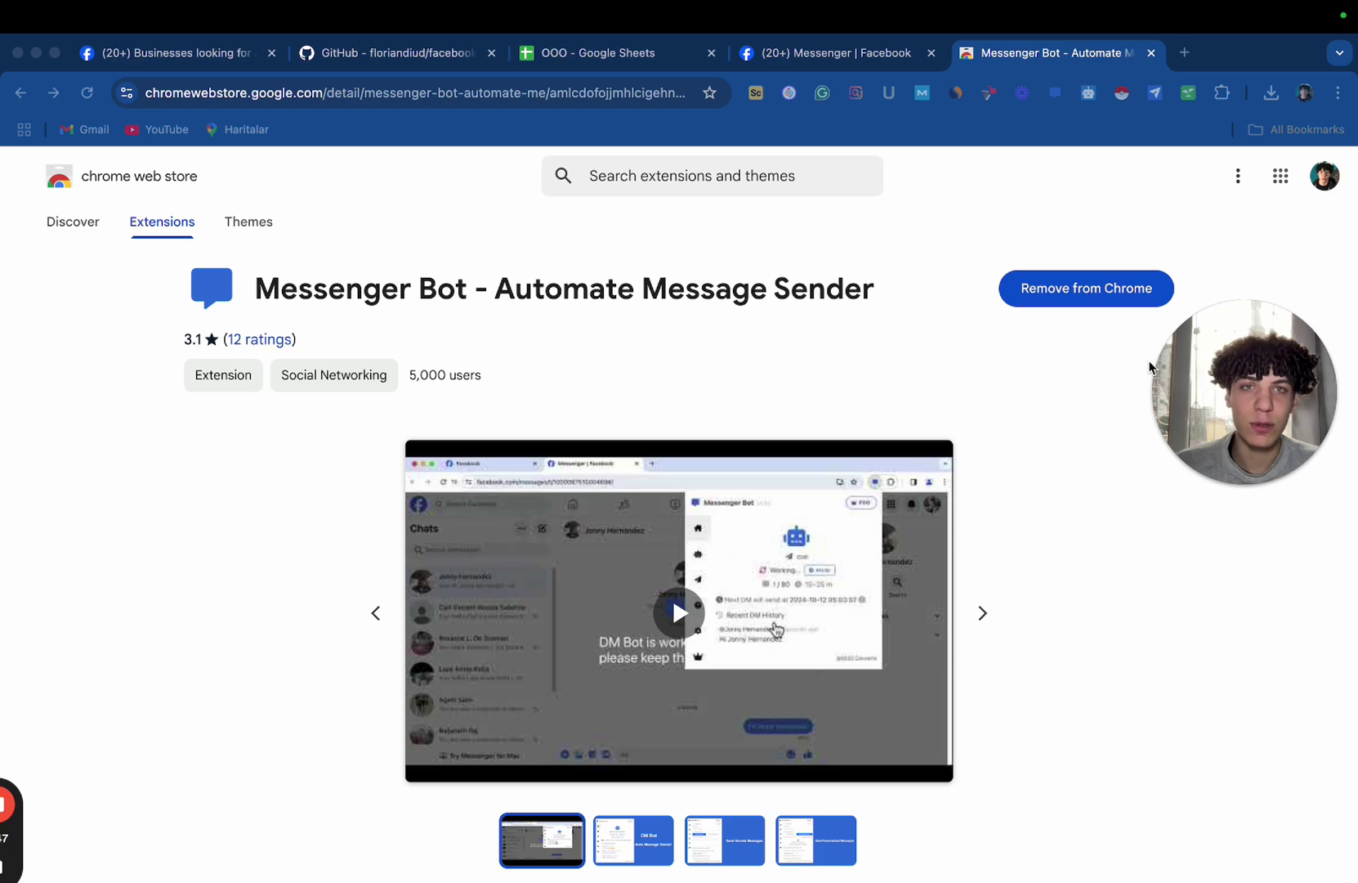
Open Copy of Facebook Outreach, check B1's first-name formula, then return to OOO.
click(560, 55)
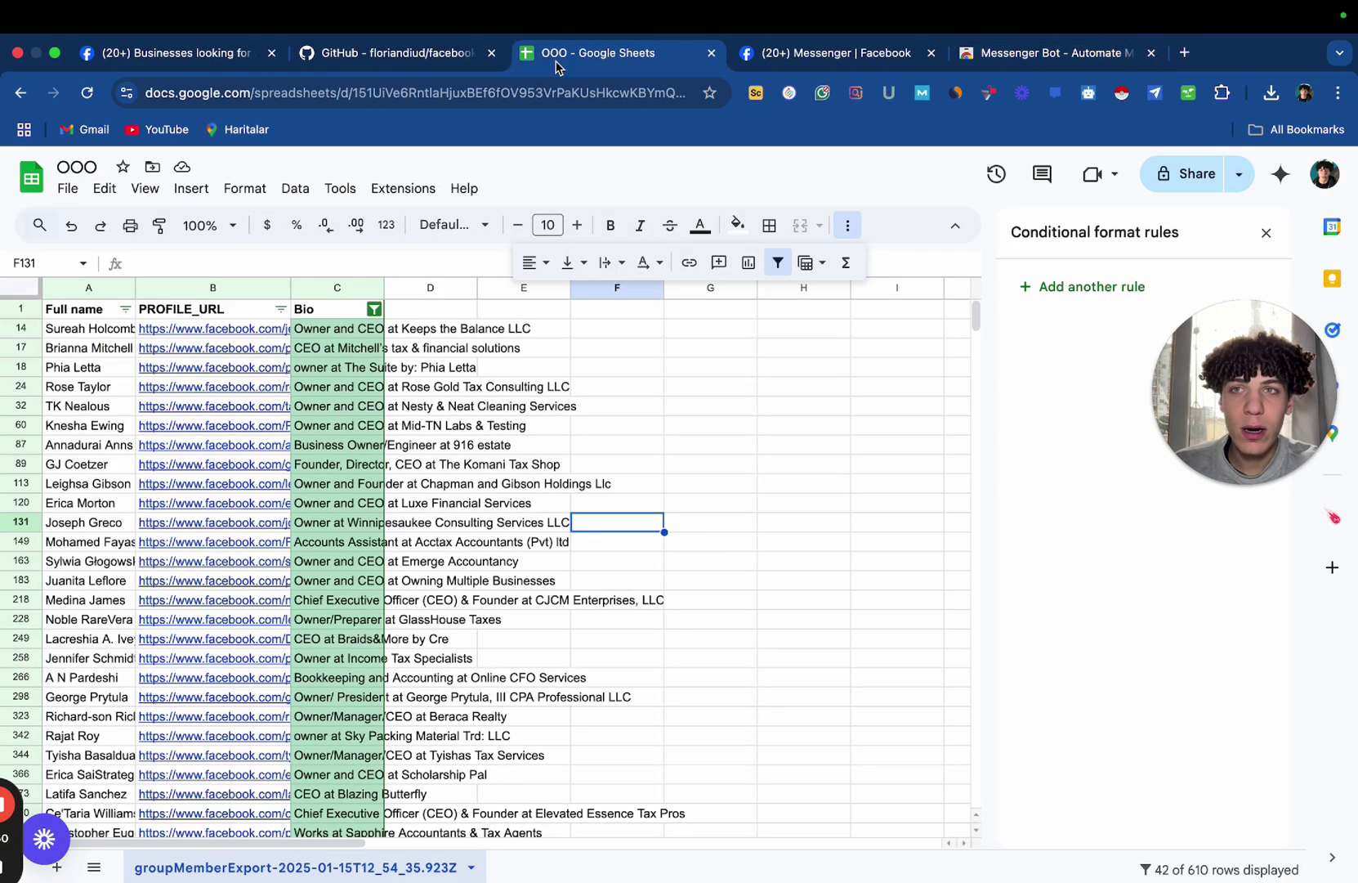
click(1185, 54)
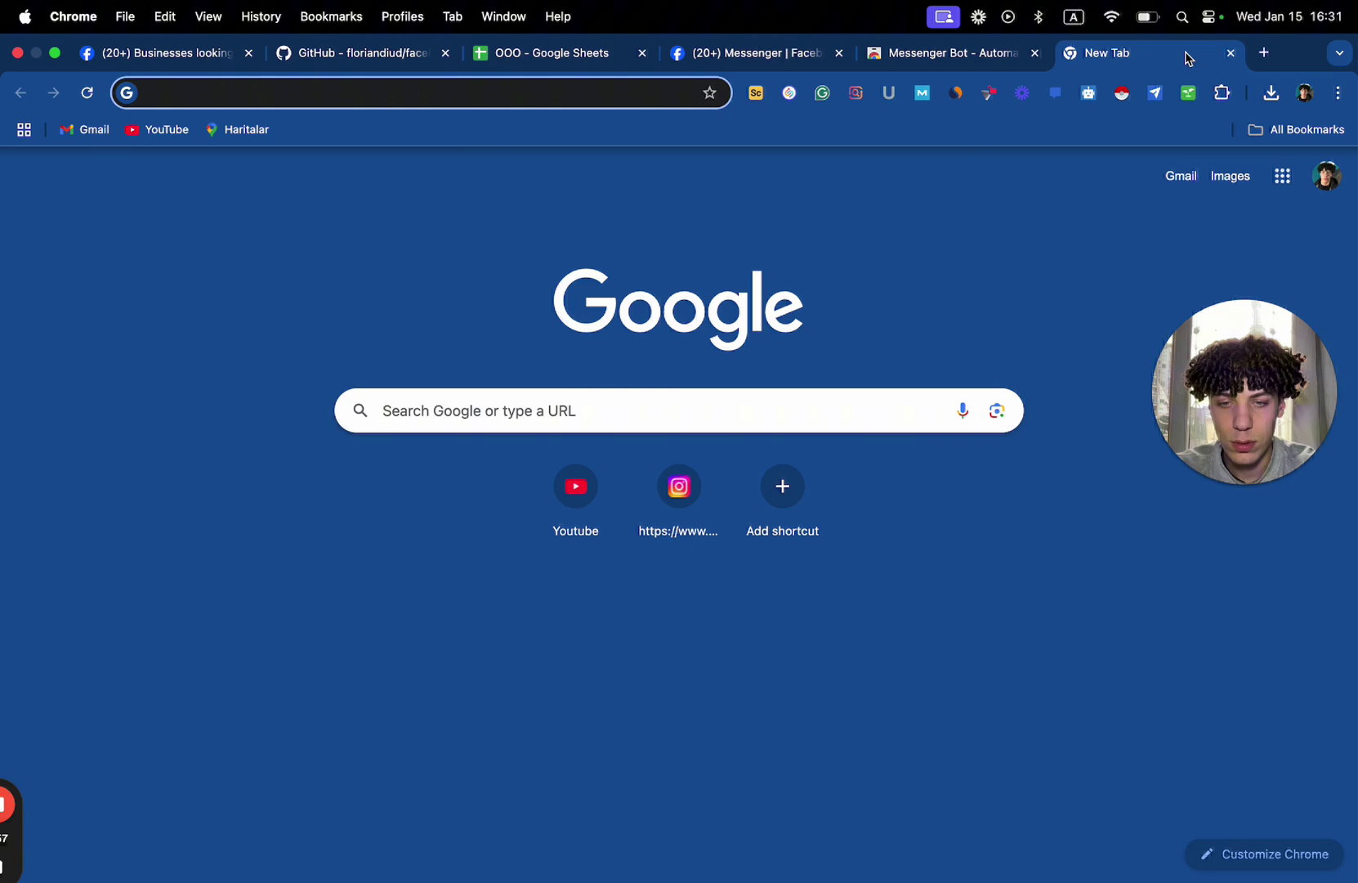
text(goog)
key(Return)
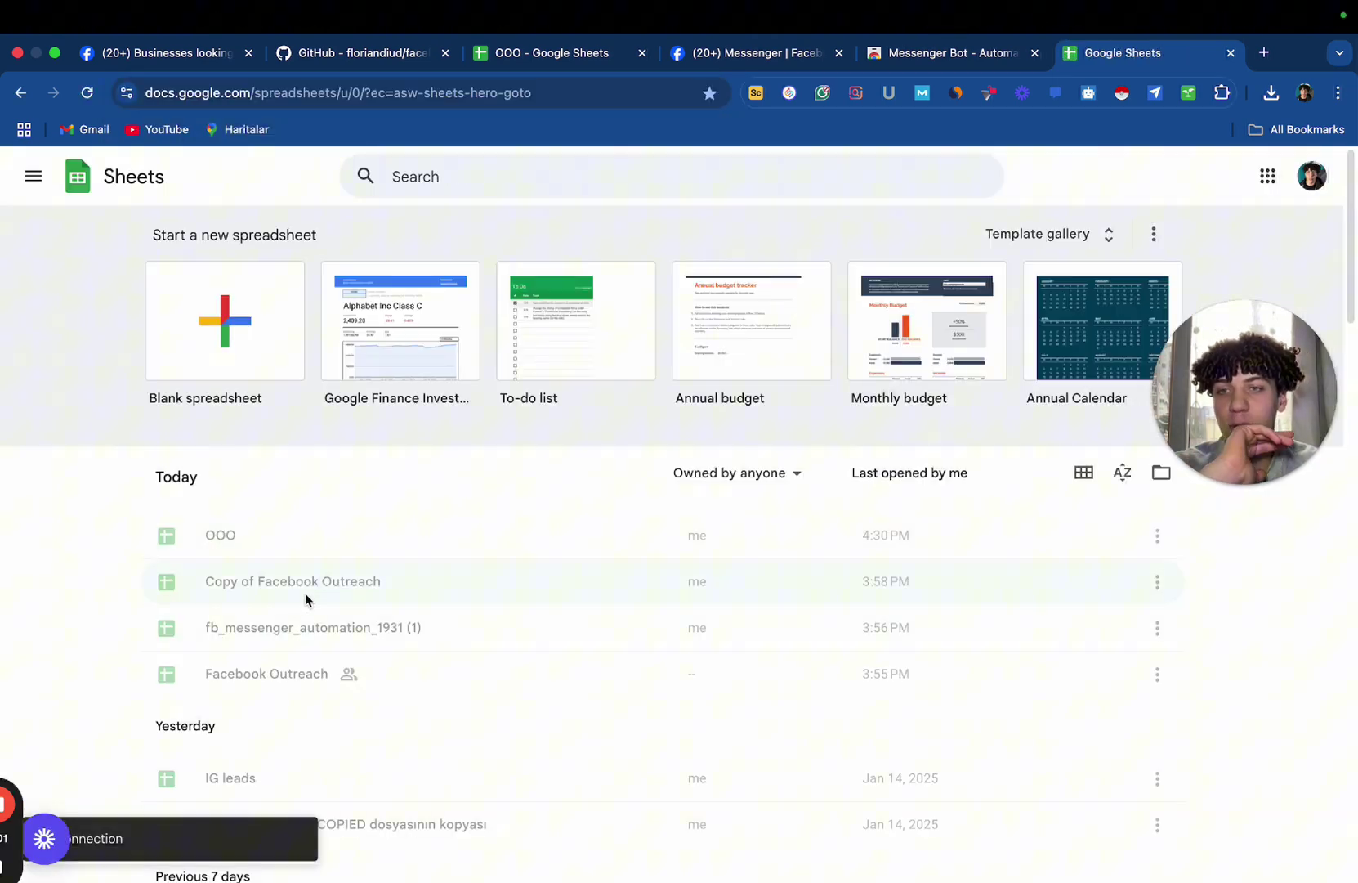
click(308, 597)
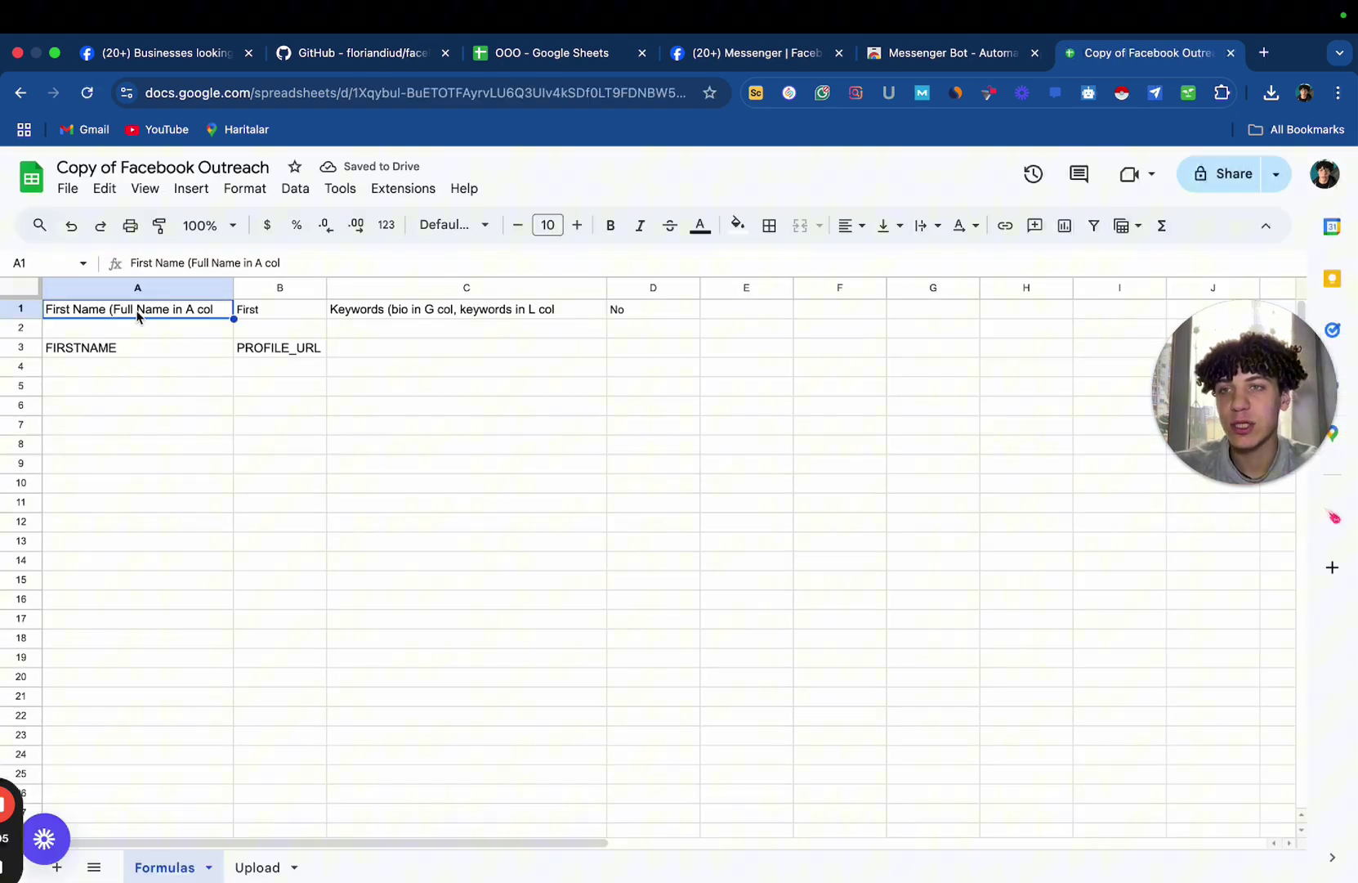
click(261, 314)
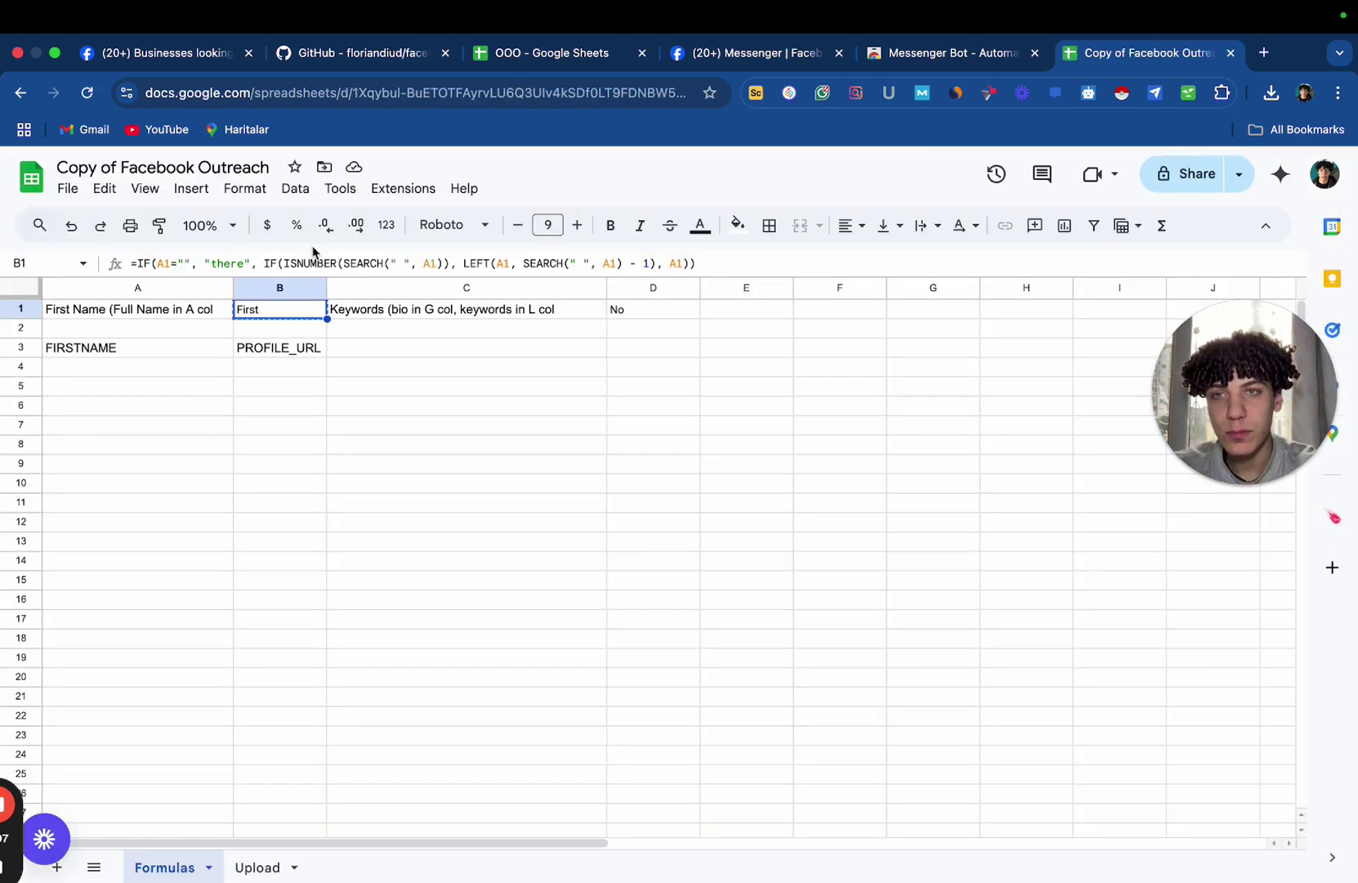
click(523, 52)
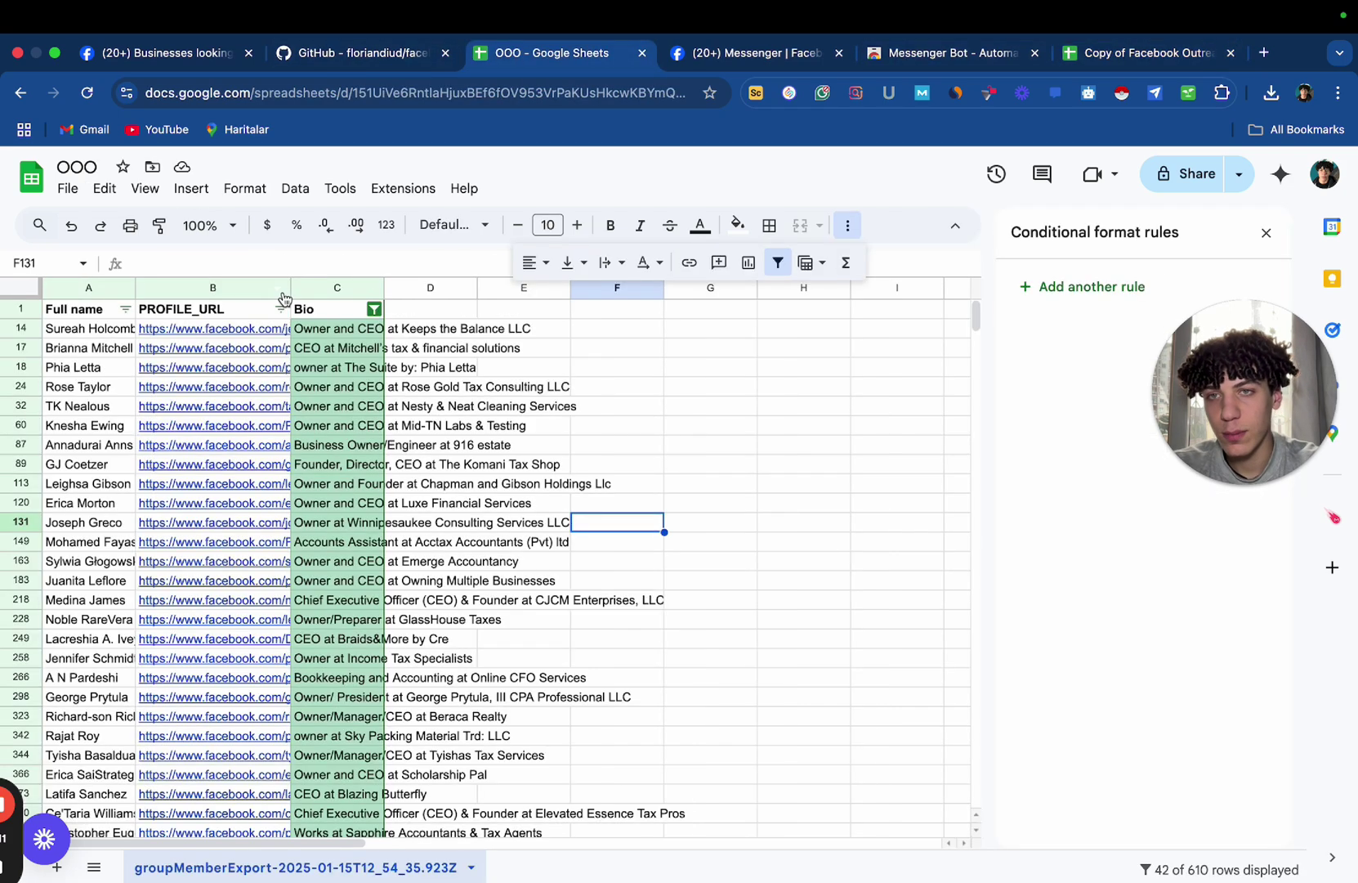
click(89, 287)
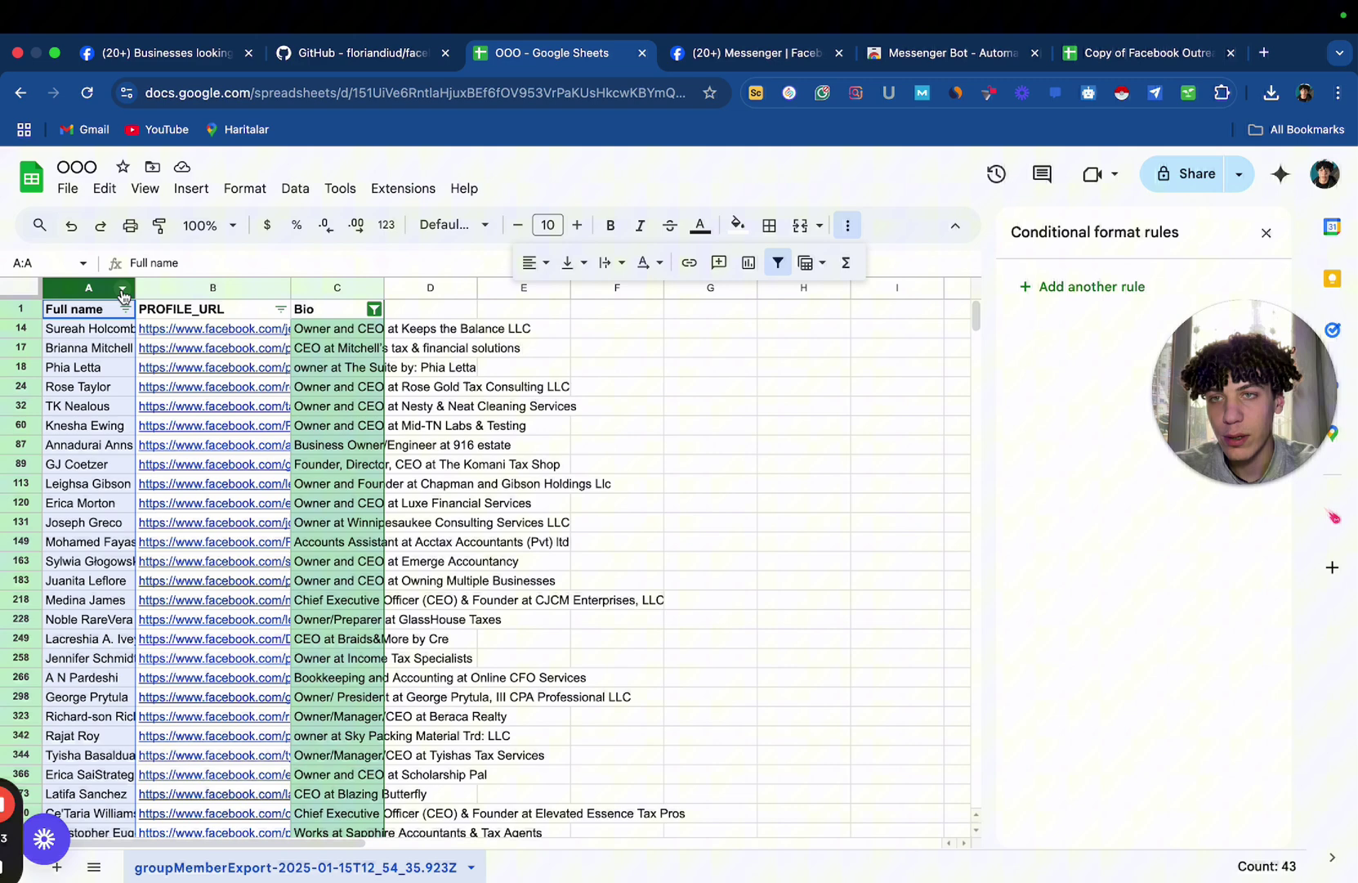
right_click(121, 290)
click(189, 415)
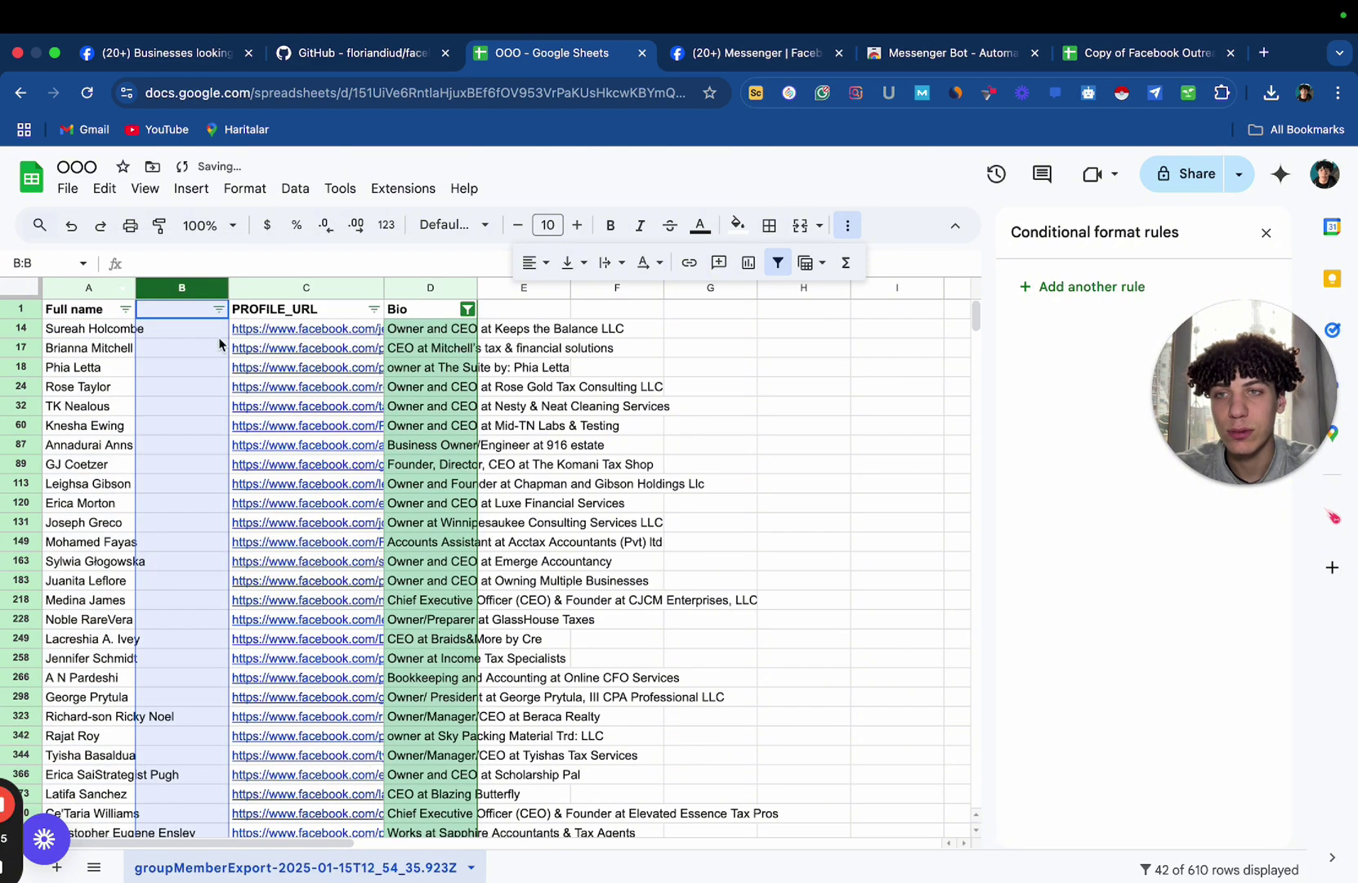
click(189, 314)
key(ctrl+v)
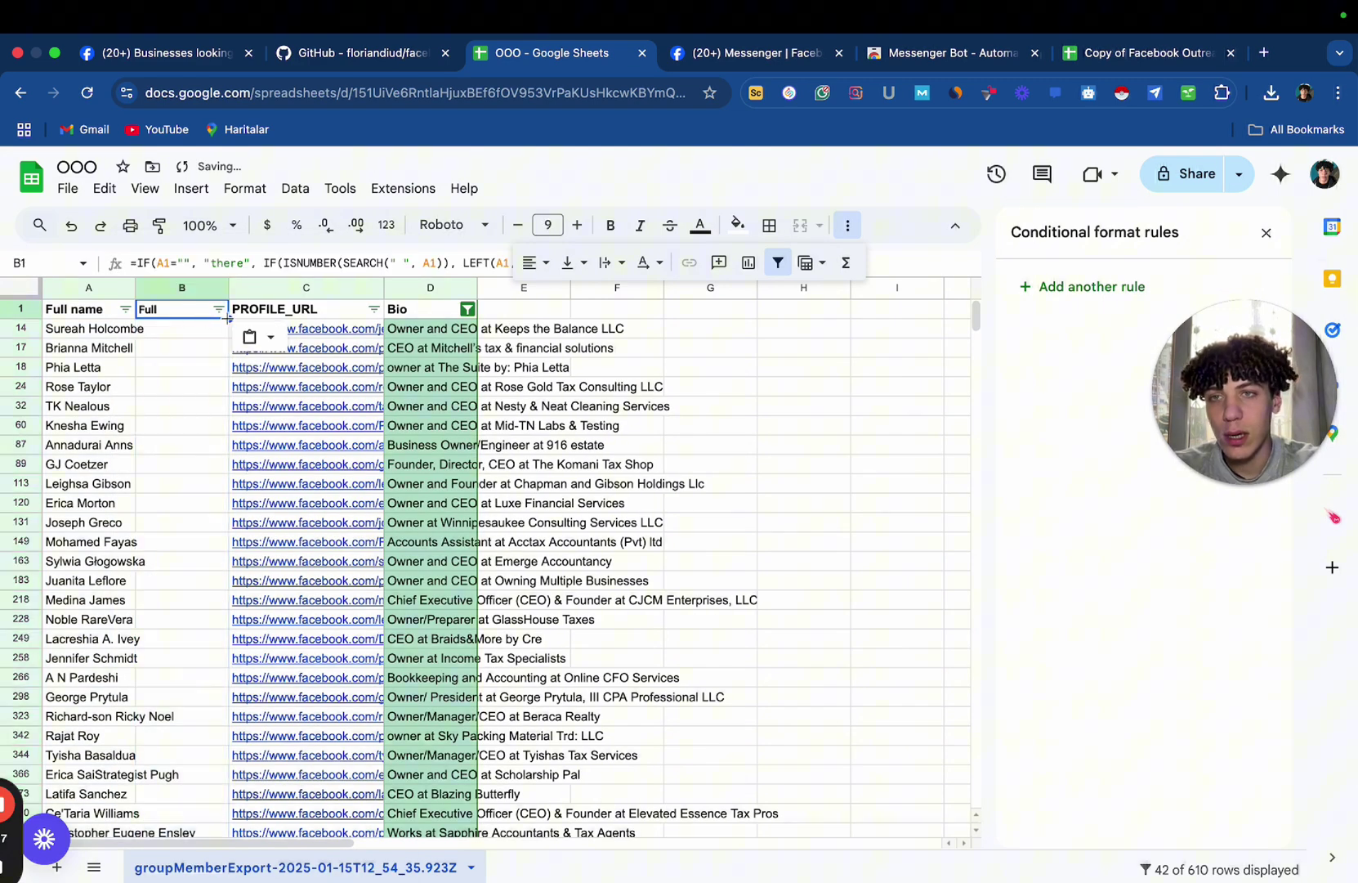
double_click(229, 319)
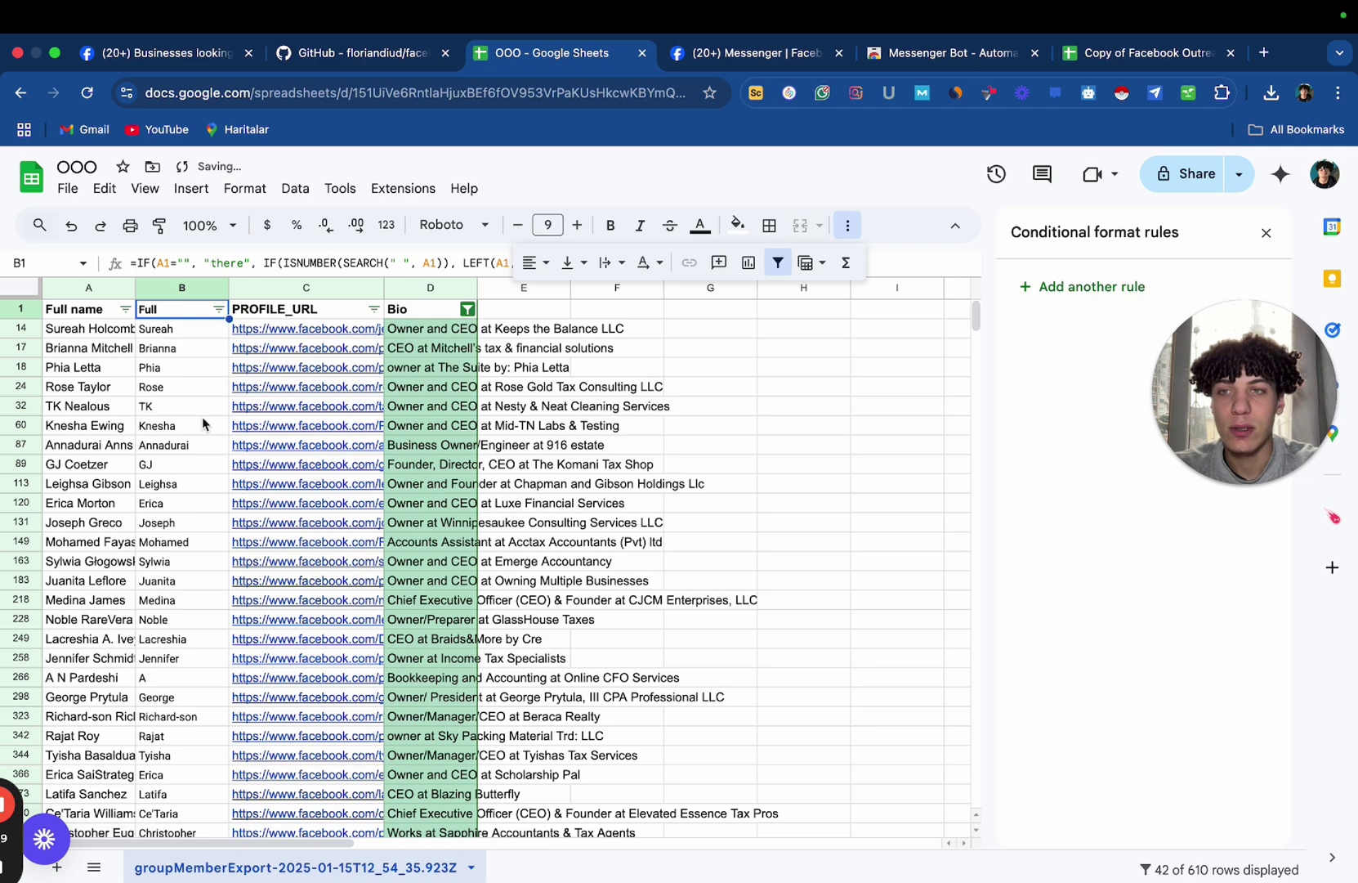
click(188, 329)
key(ctrl+shift+Down)
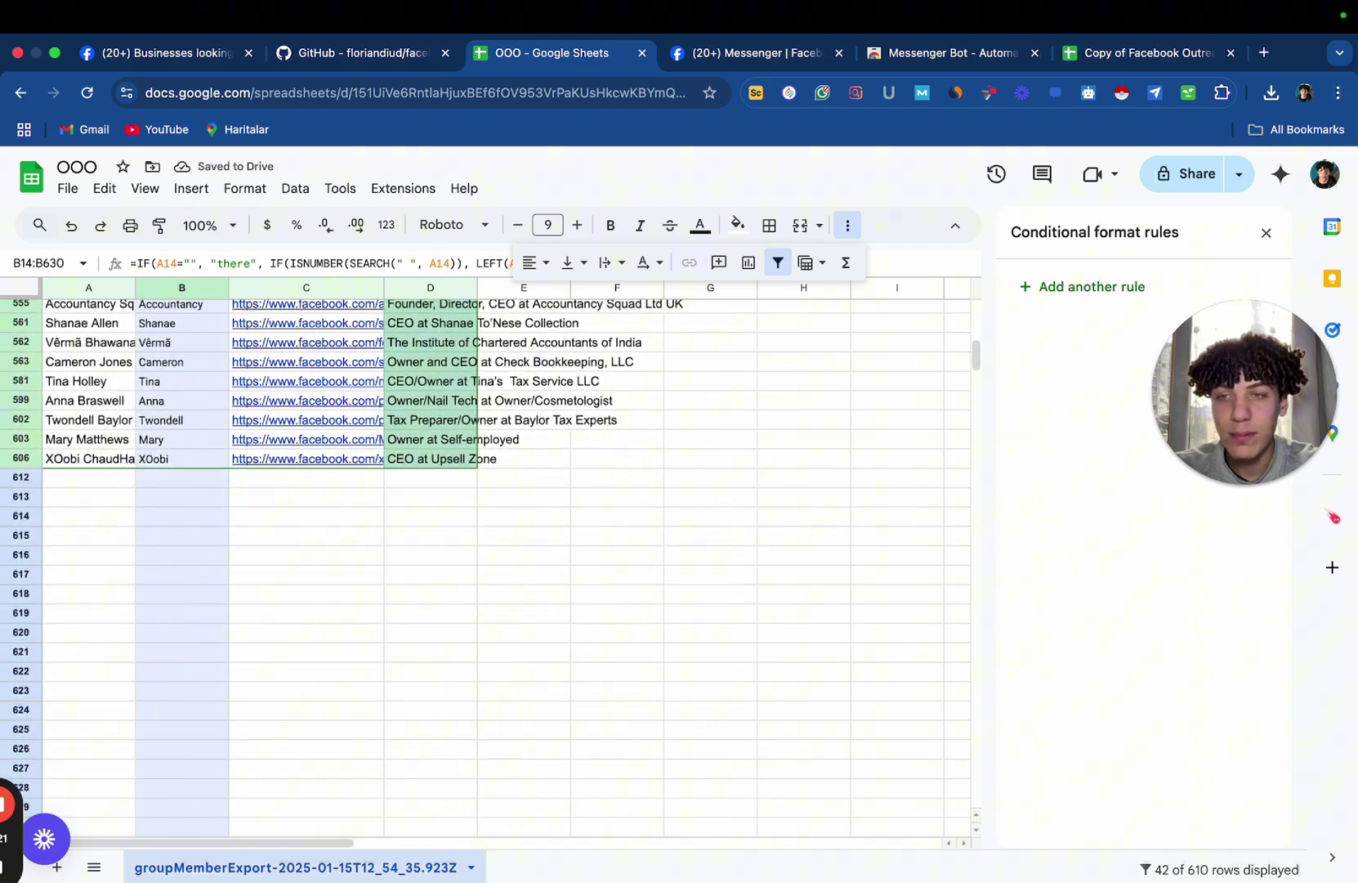
scroll(154, 239, up, 6)
scroll(168, 539, up, 2)
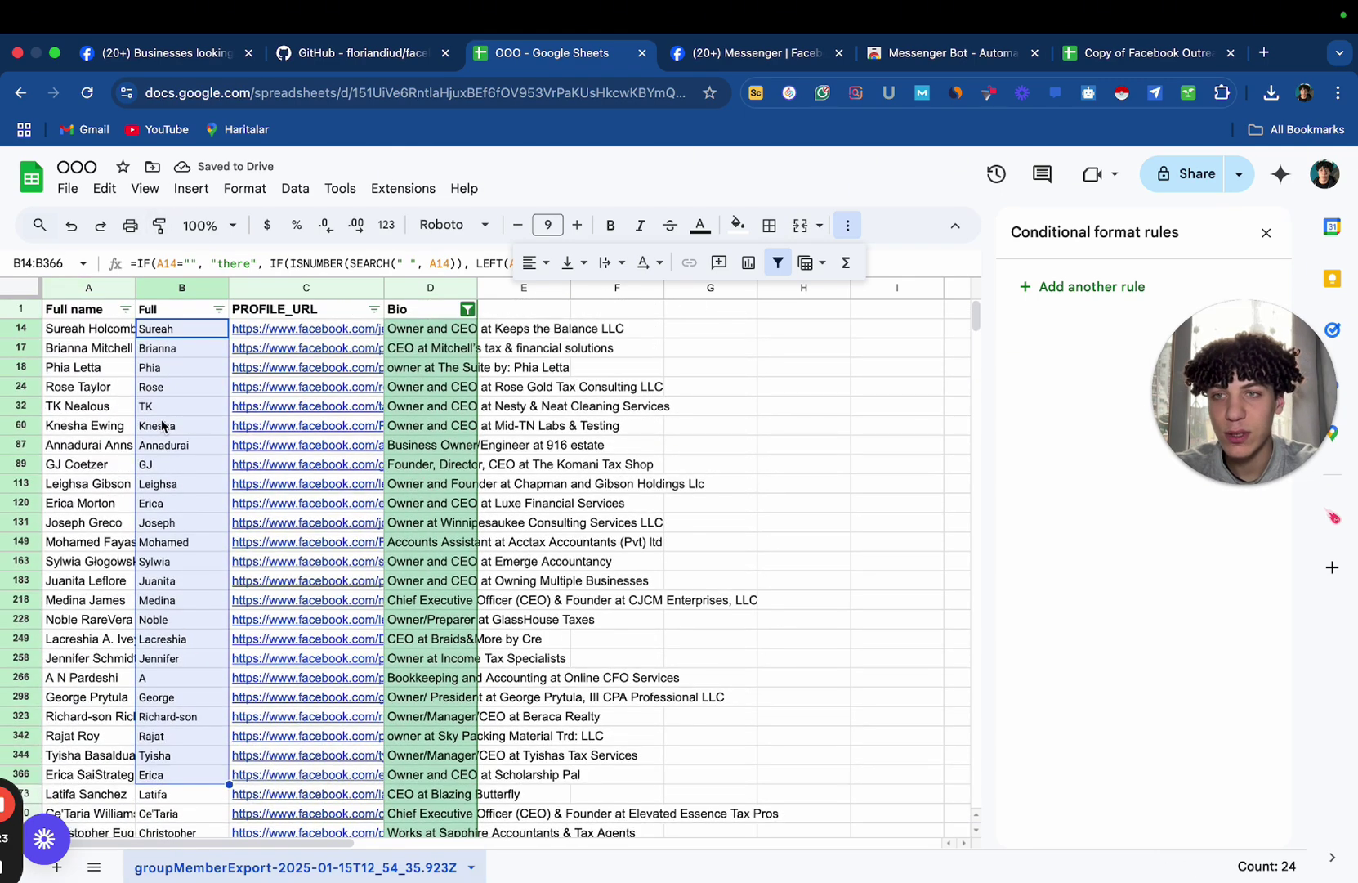
click(163, 386)
scroll(153, 388, down, 1)
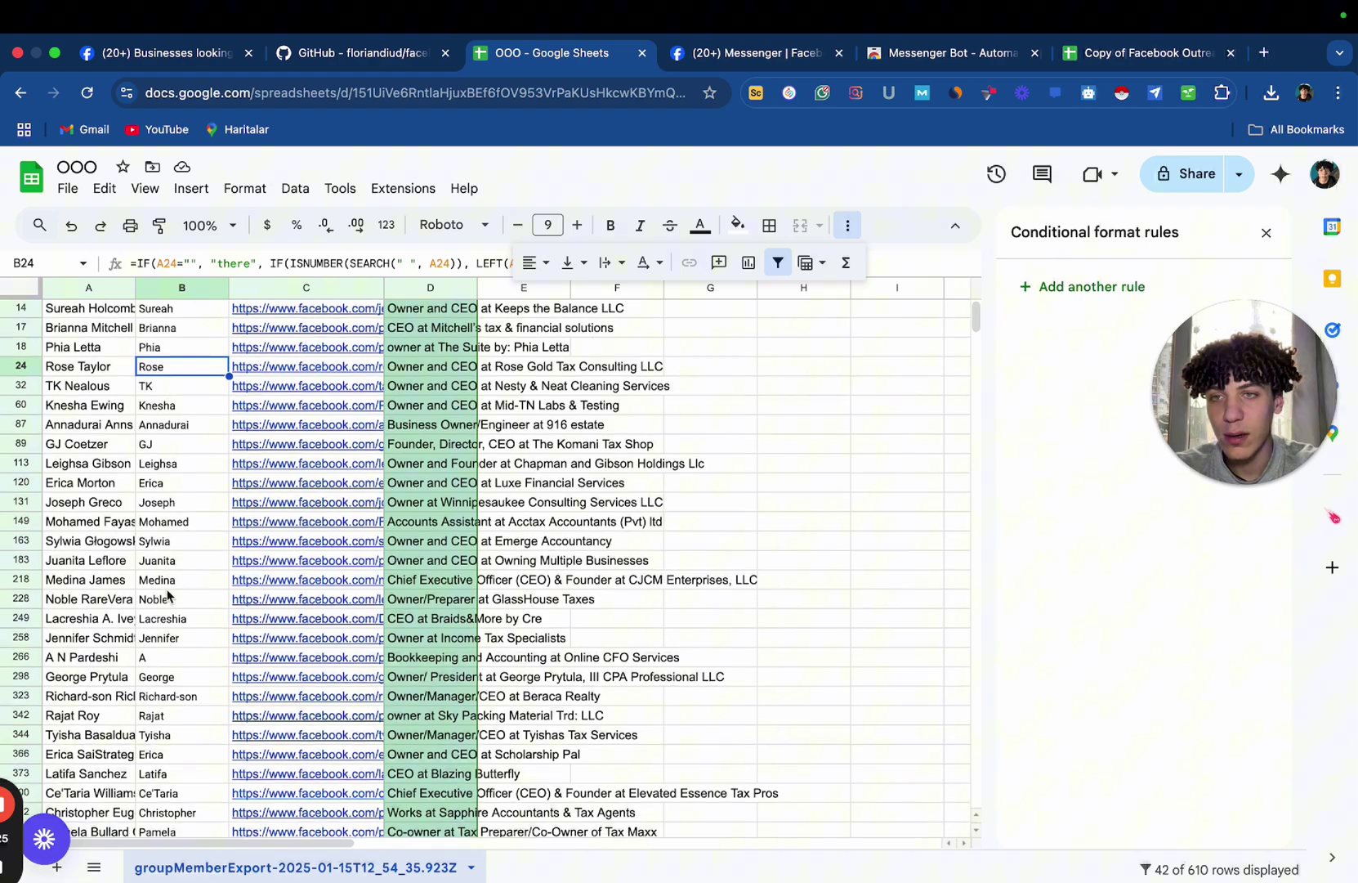
scroll(153, 380, up, 1)
scroll(157, 348, down, 1)
scroll(158, 345, down, 1)
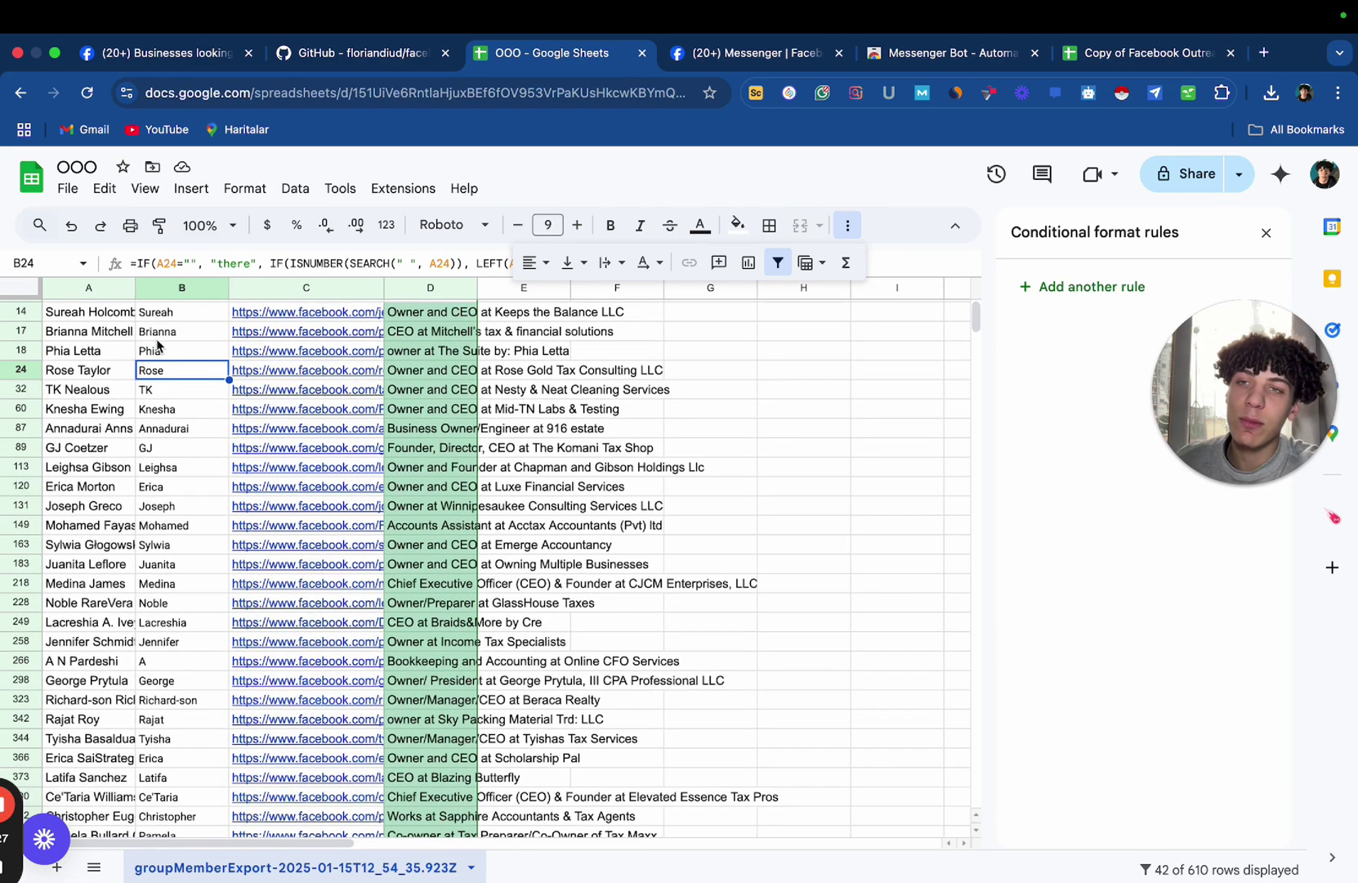
scroll(157, 344, up, 1)
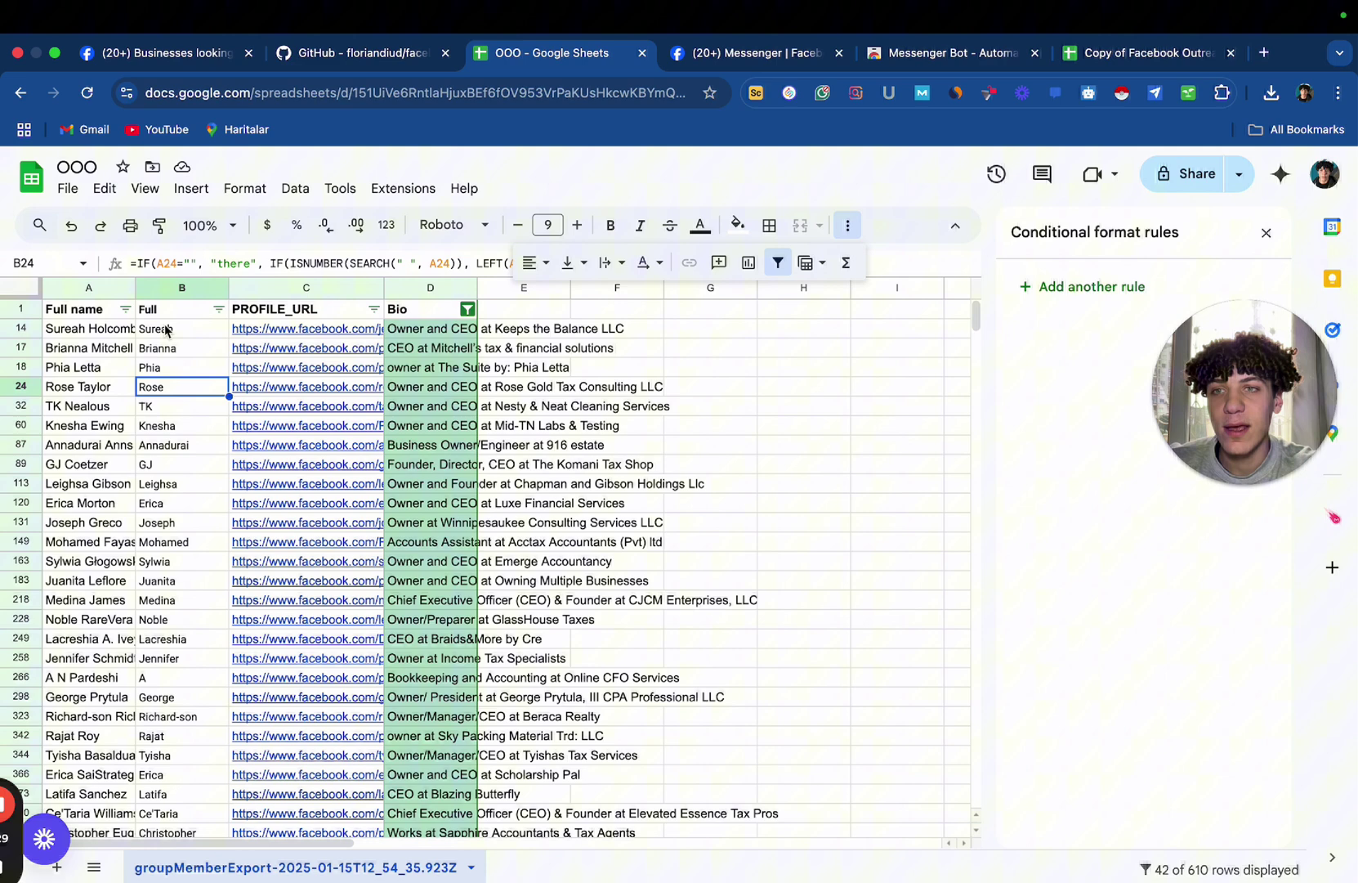
click(164, 328)
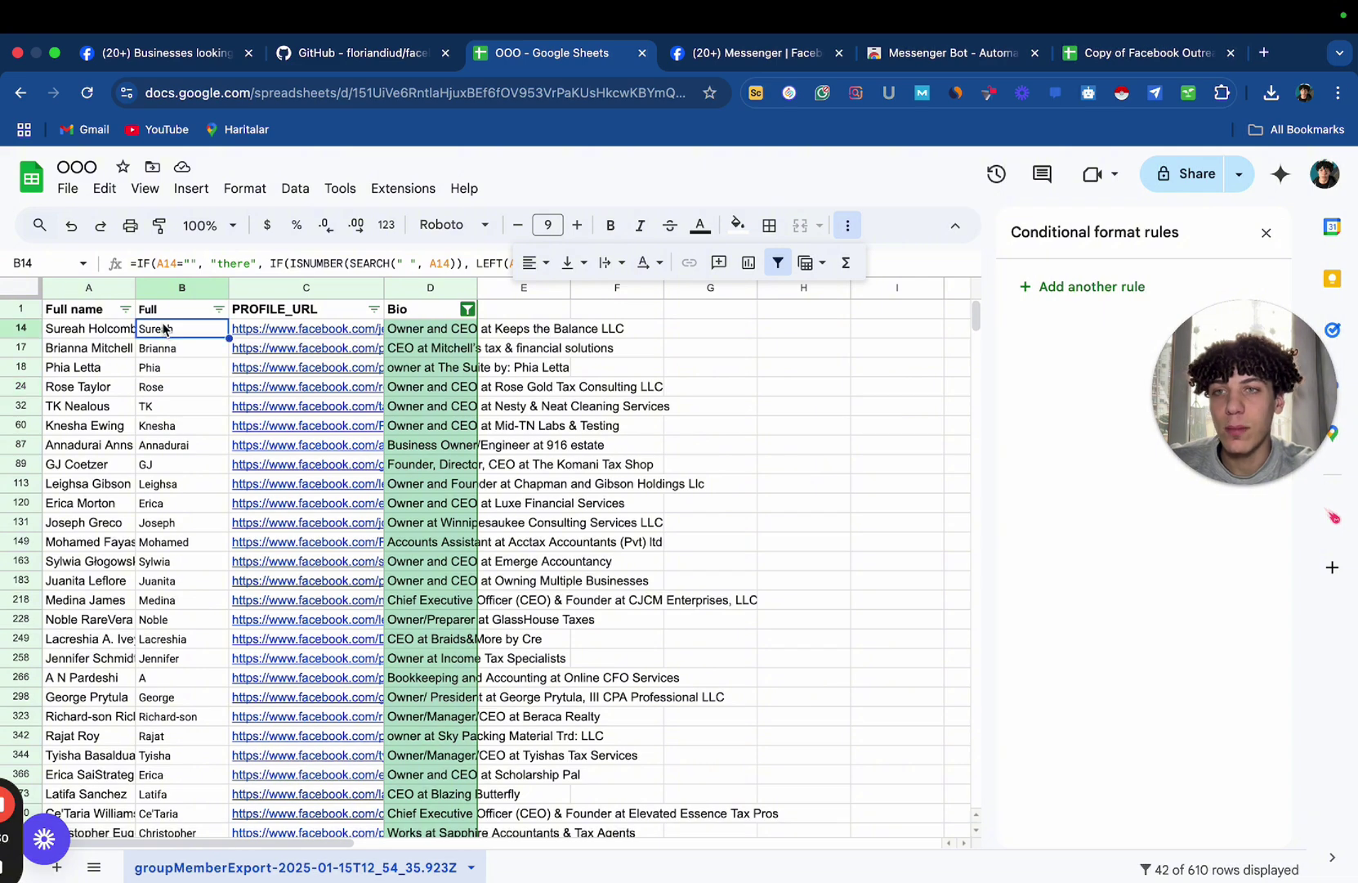
double_click(102, 330)
click(77, 369)
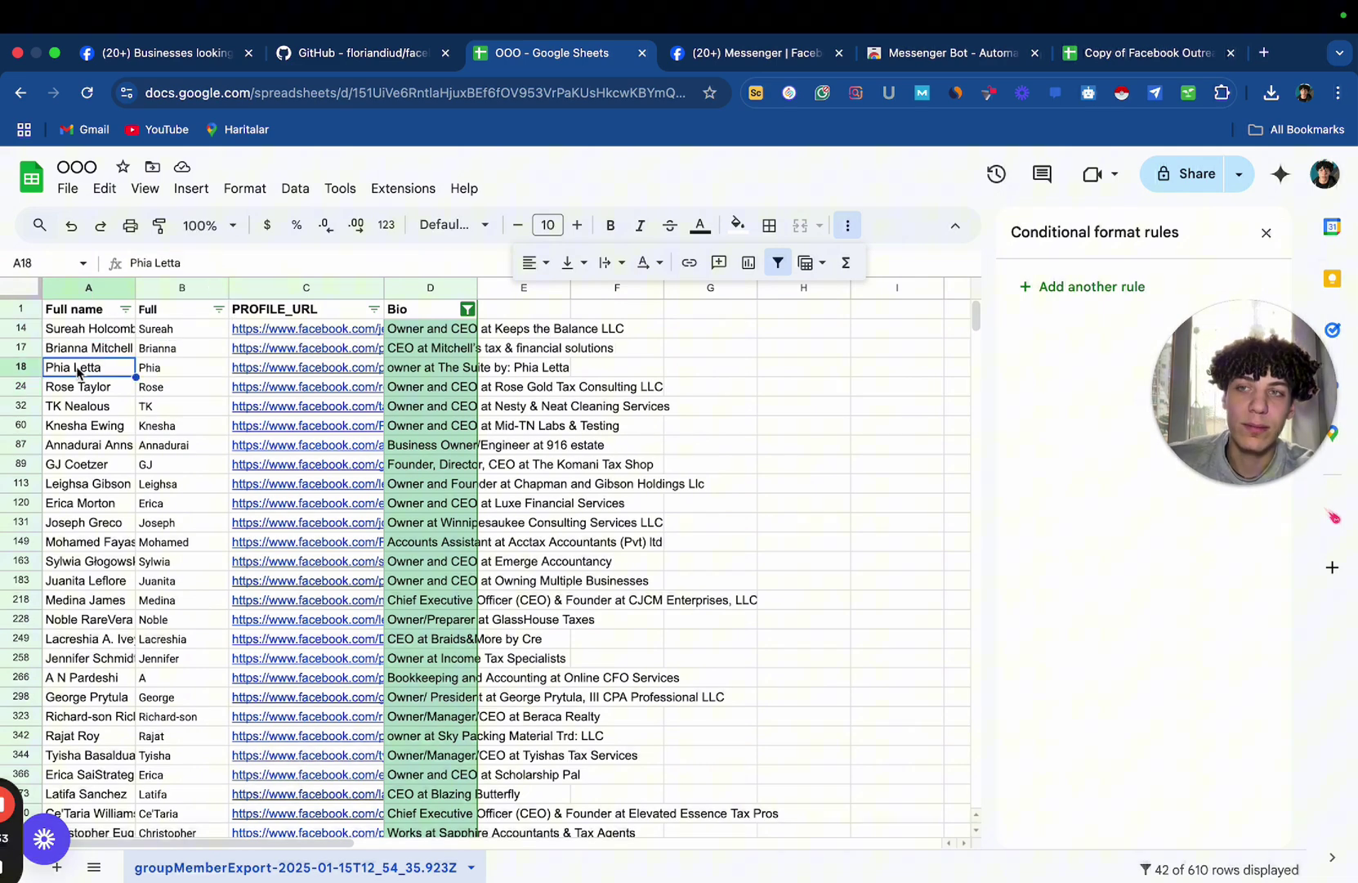
click(79, 387)
double_click(80, 386)
click(112, 388)
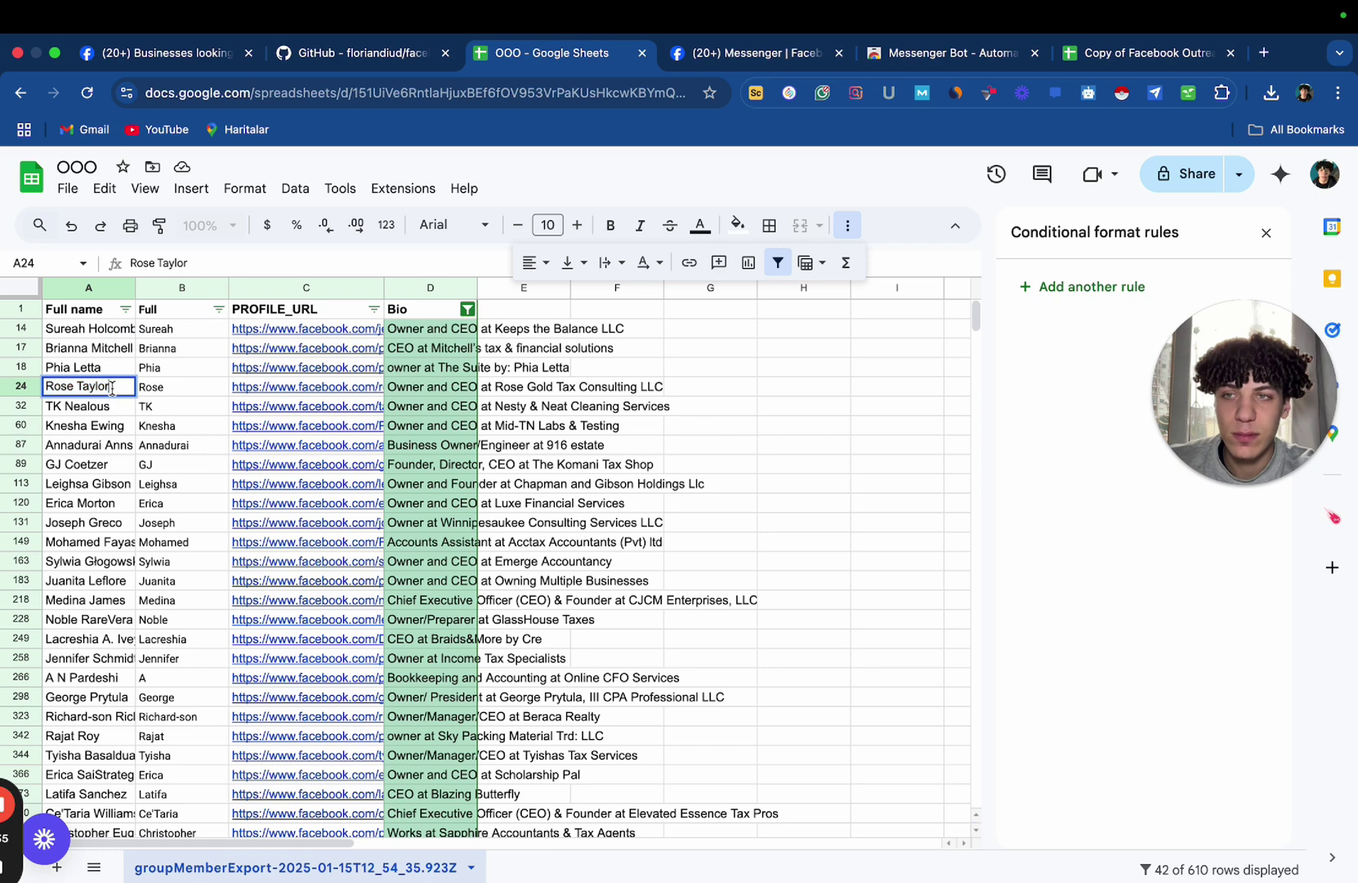
click(170, 391)
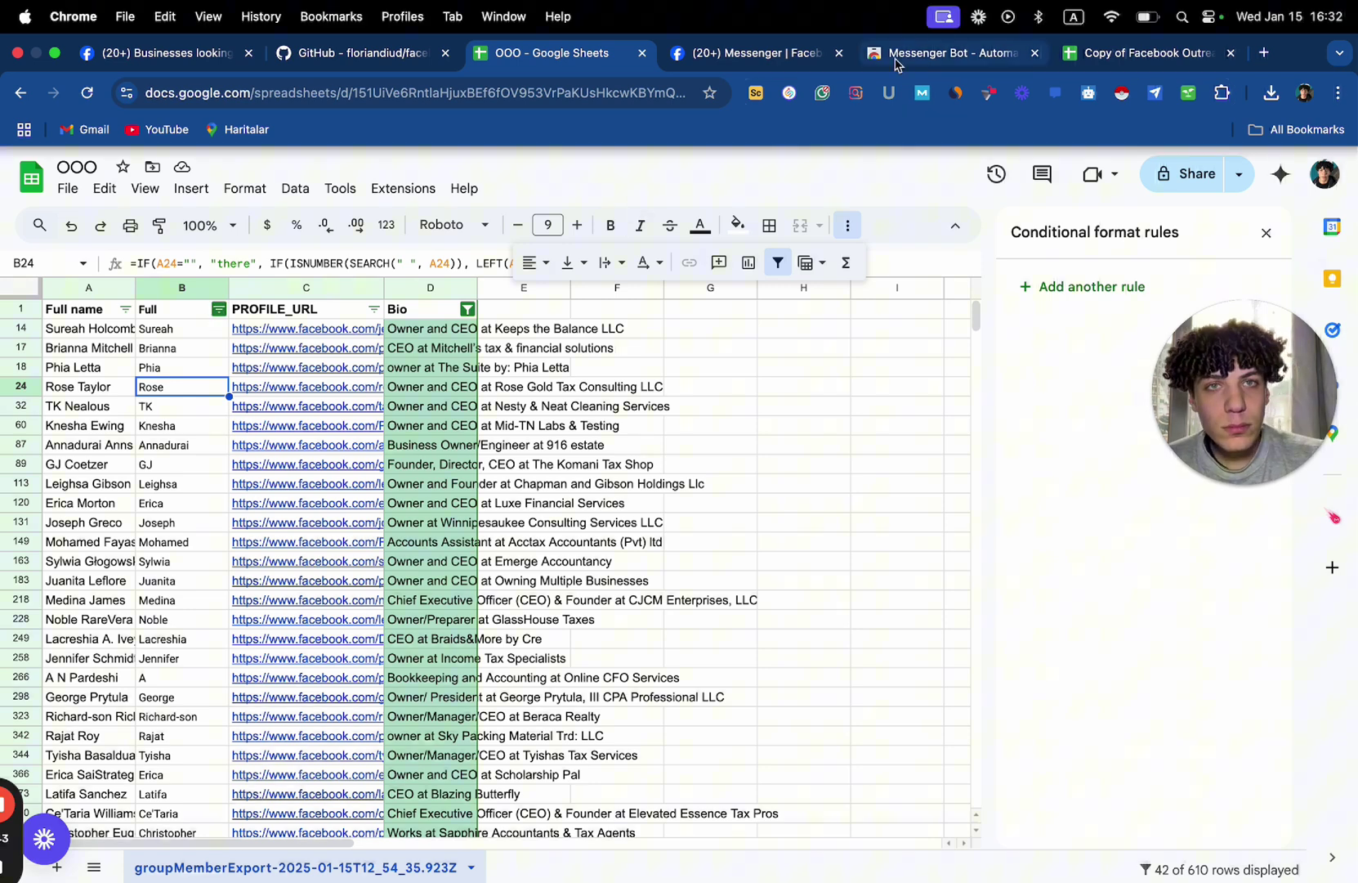
Edit bot MAX, choose Personalized Messages and upload the OOO lead CSV.
click(1055, 92)
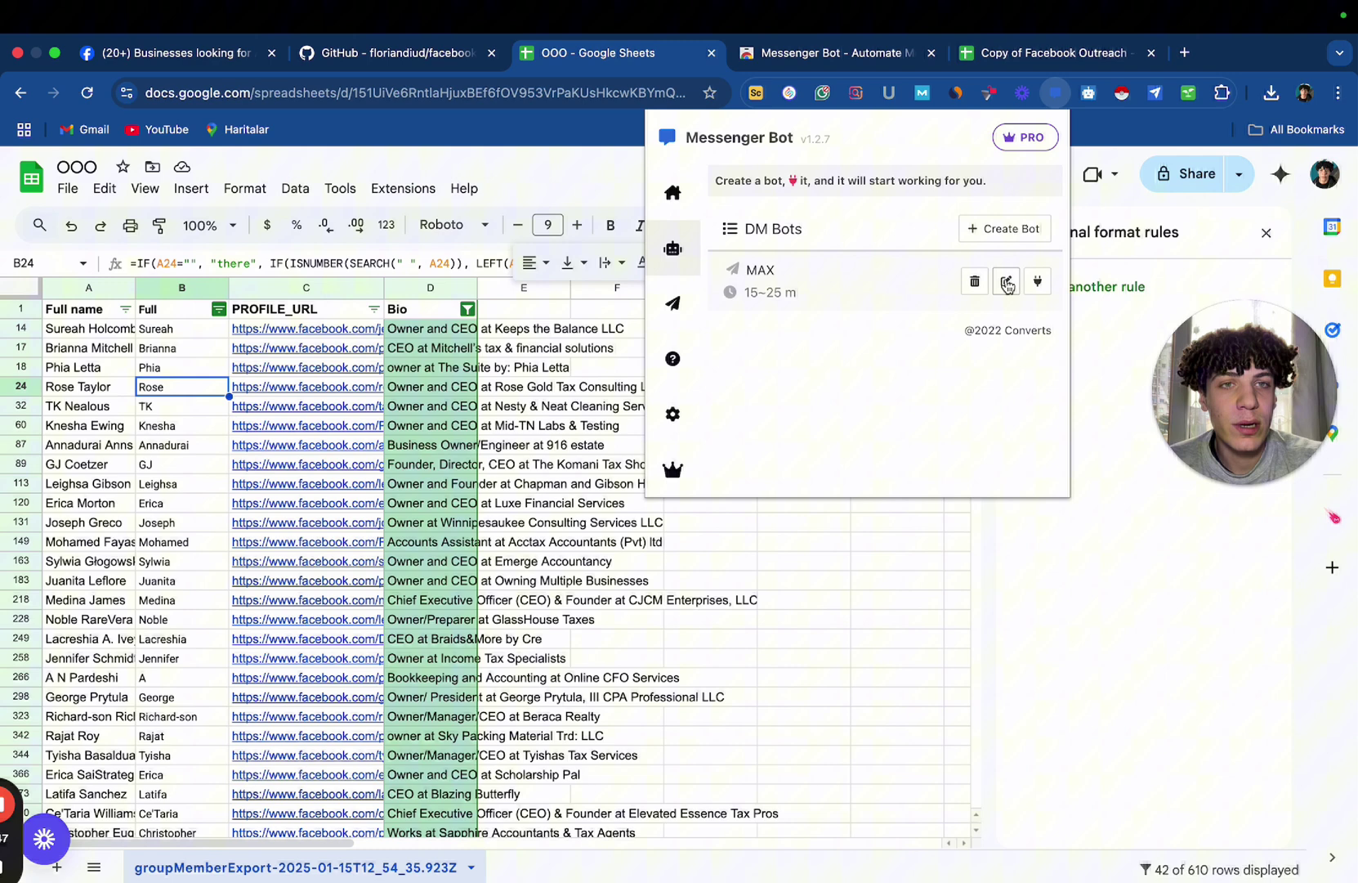
click(1008, 282)
scroll(997, 344, down, 1)
click(977, 296)
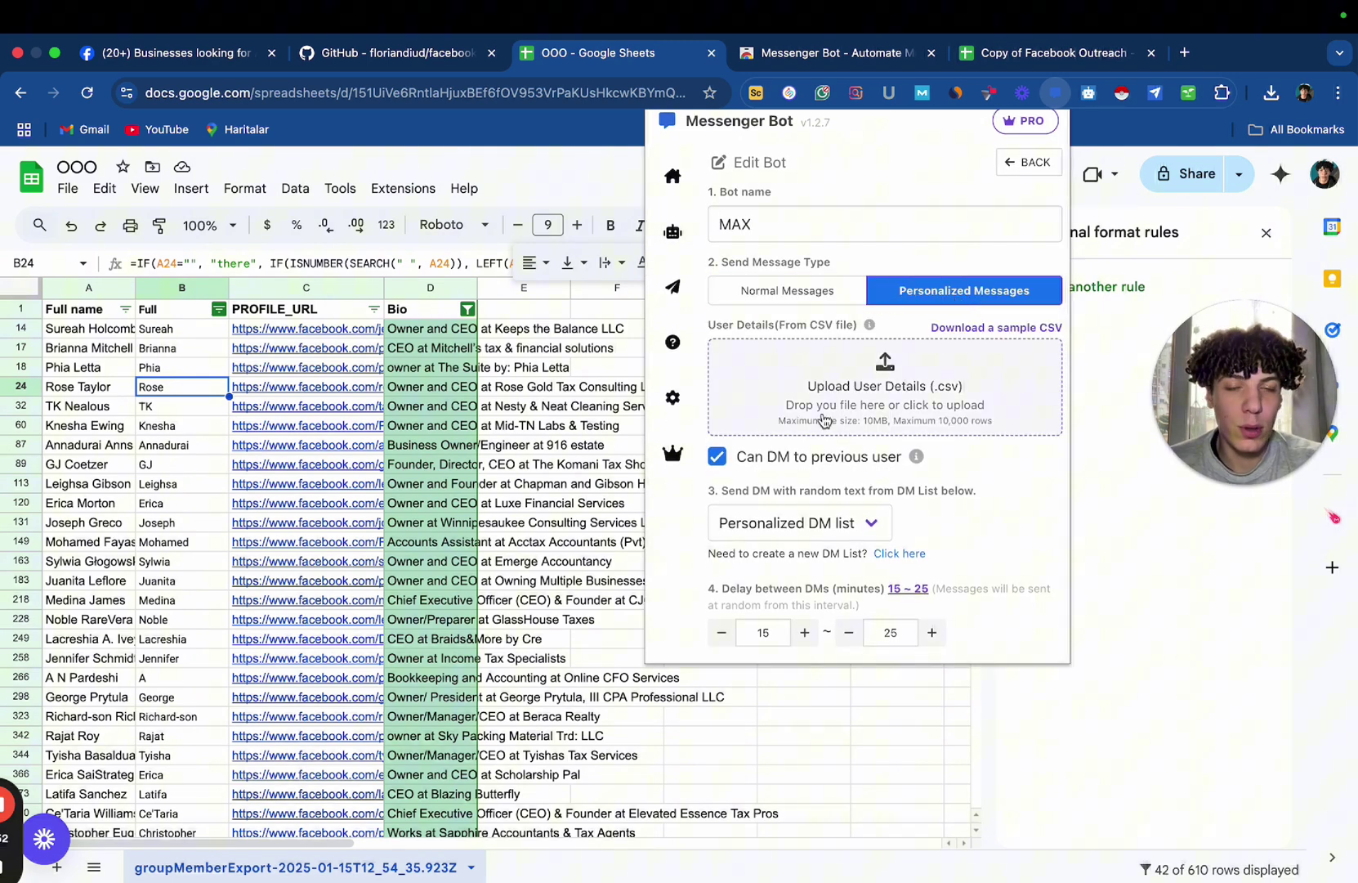
click(906, 381)
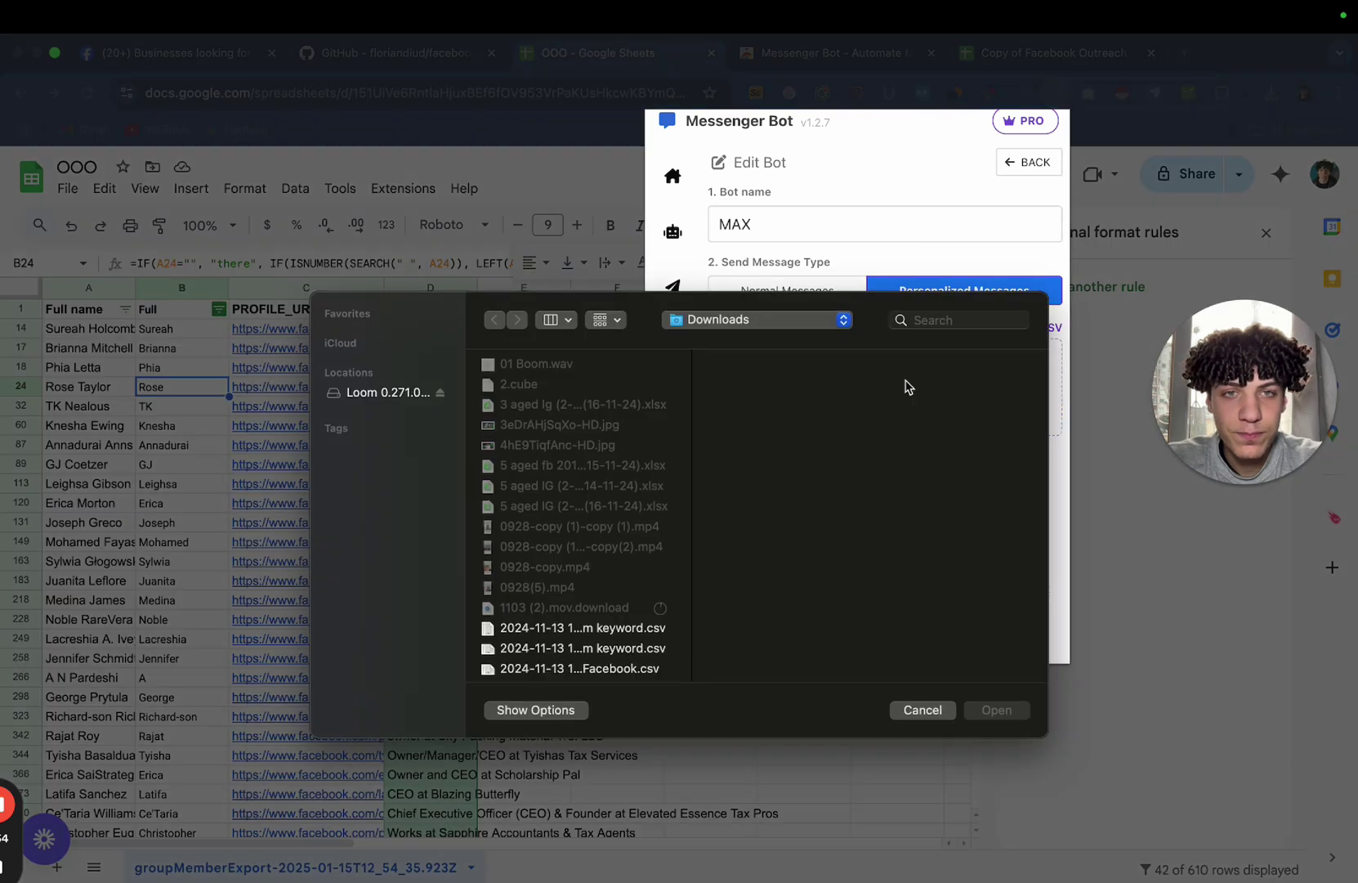
click(965, 319)
text(ooo)
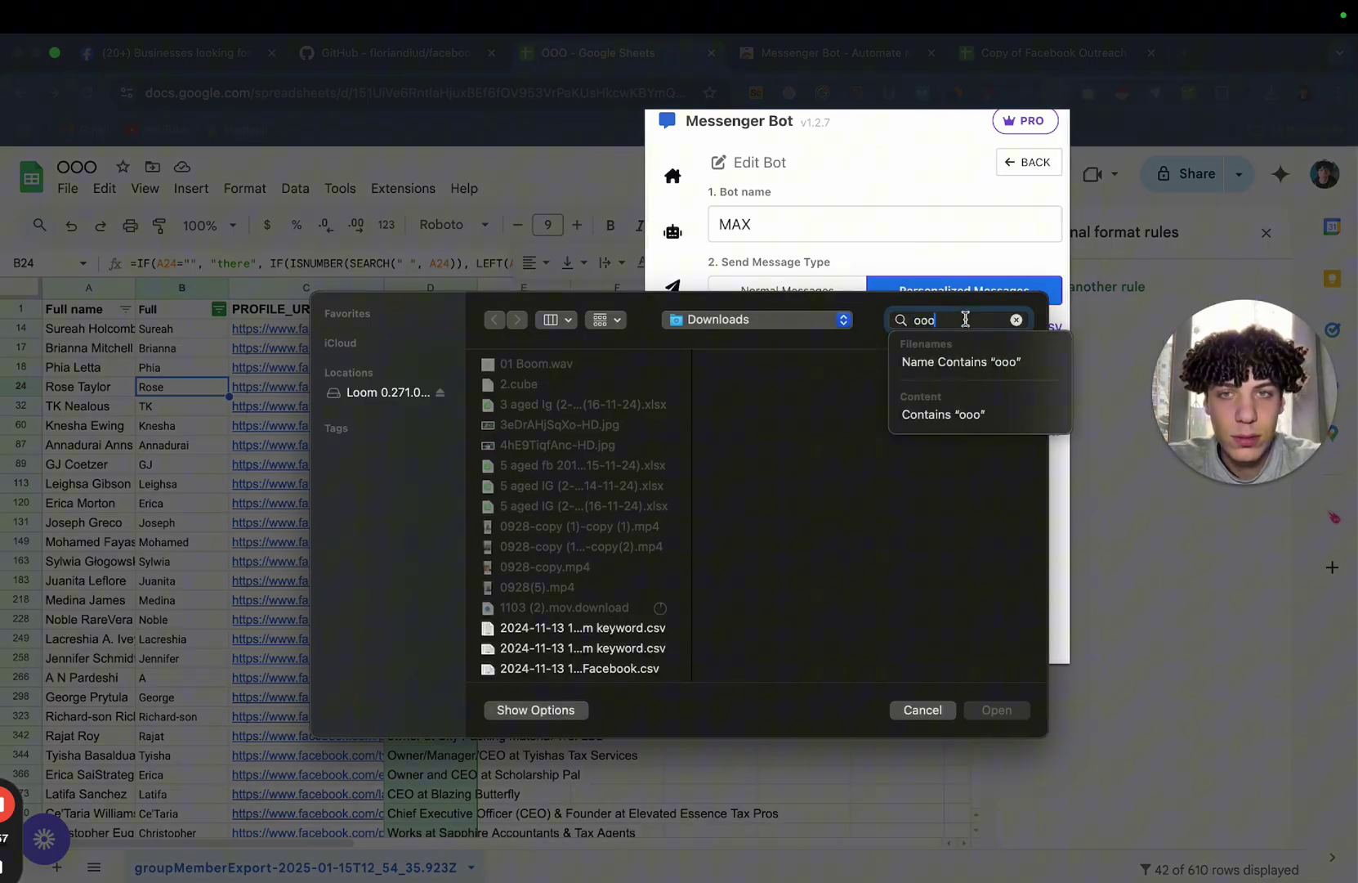
click(600, 459)
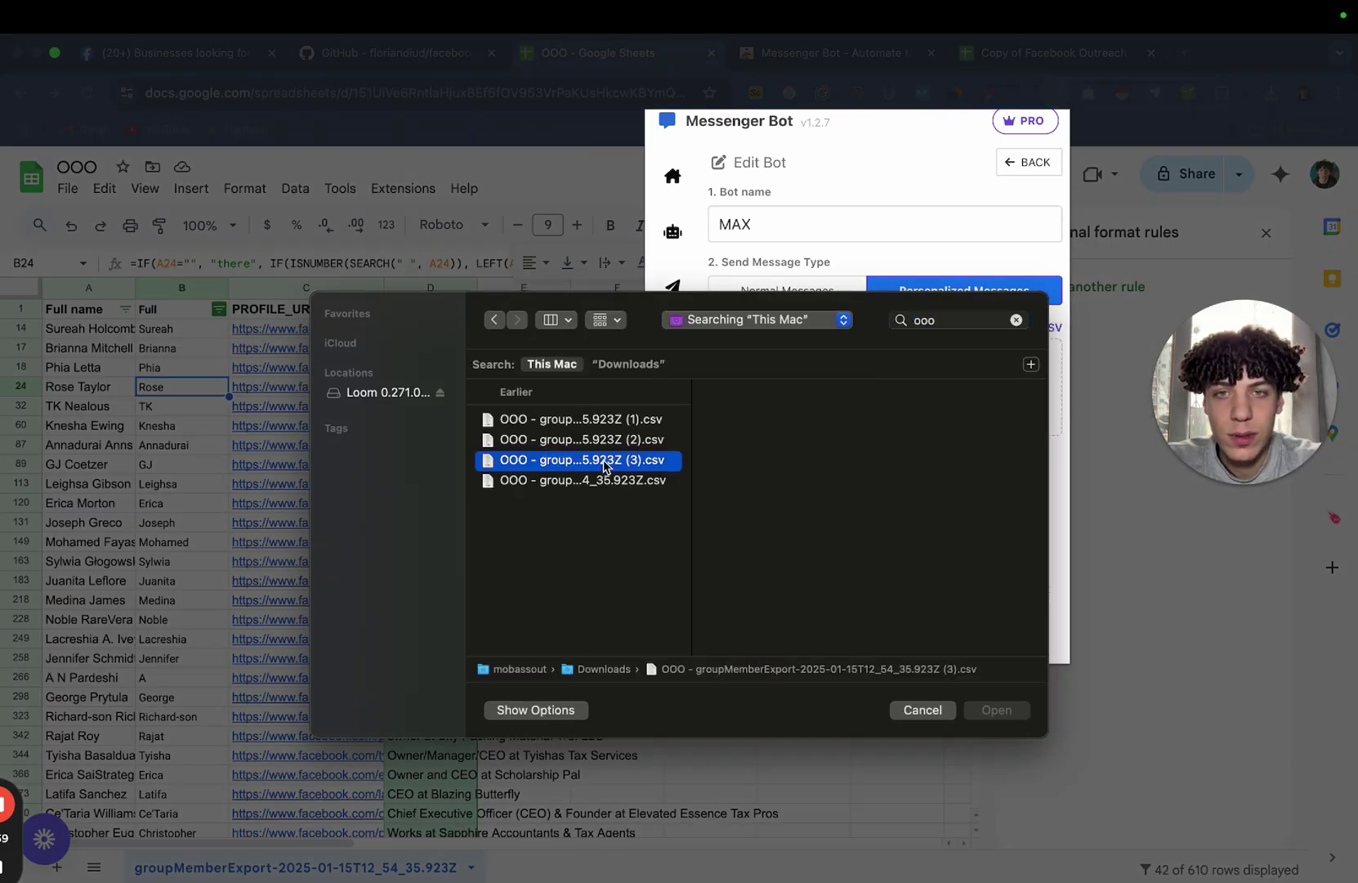
click(997, 709)
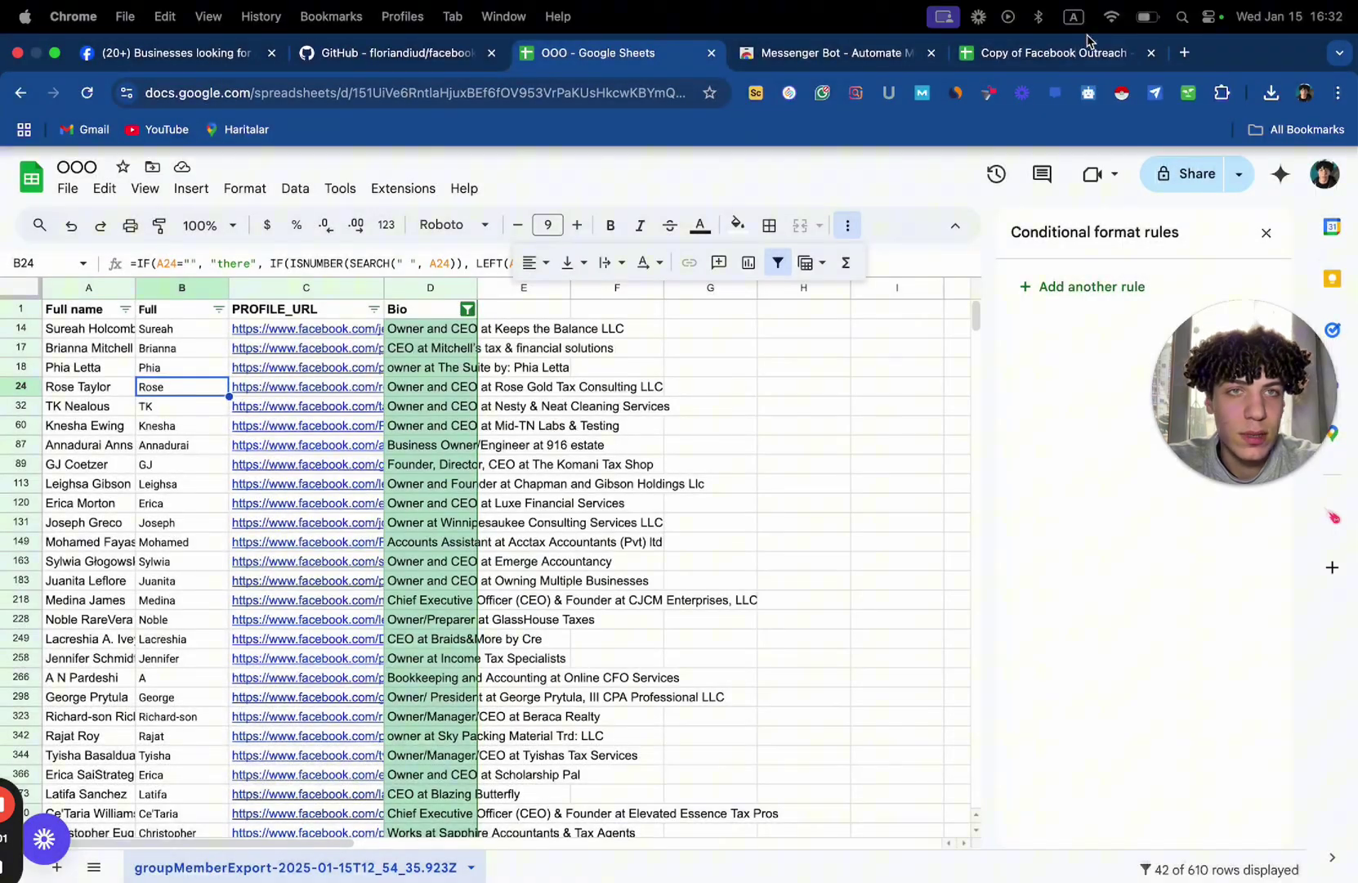
Reopen MAX's settings and switch it back to Normal Messages with its profile URL list.
click(1055, 92)
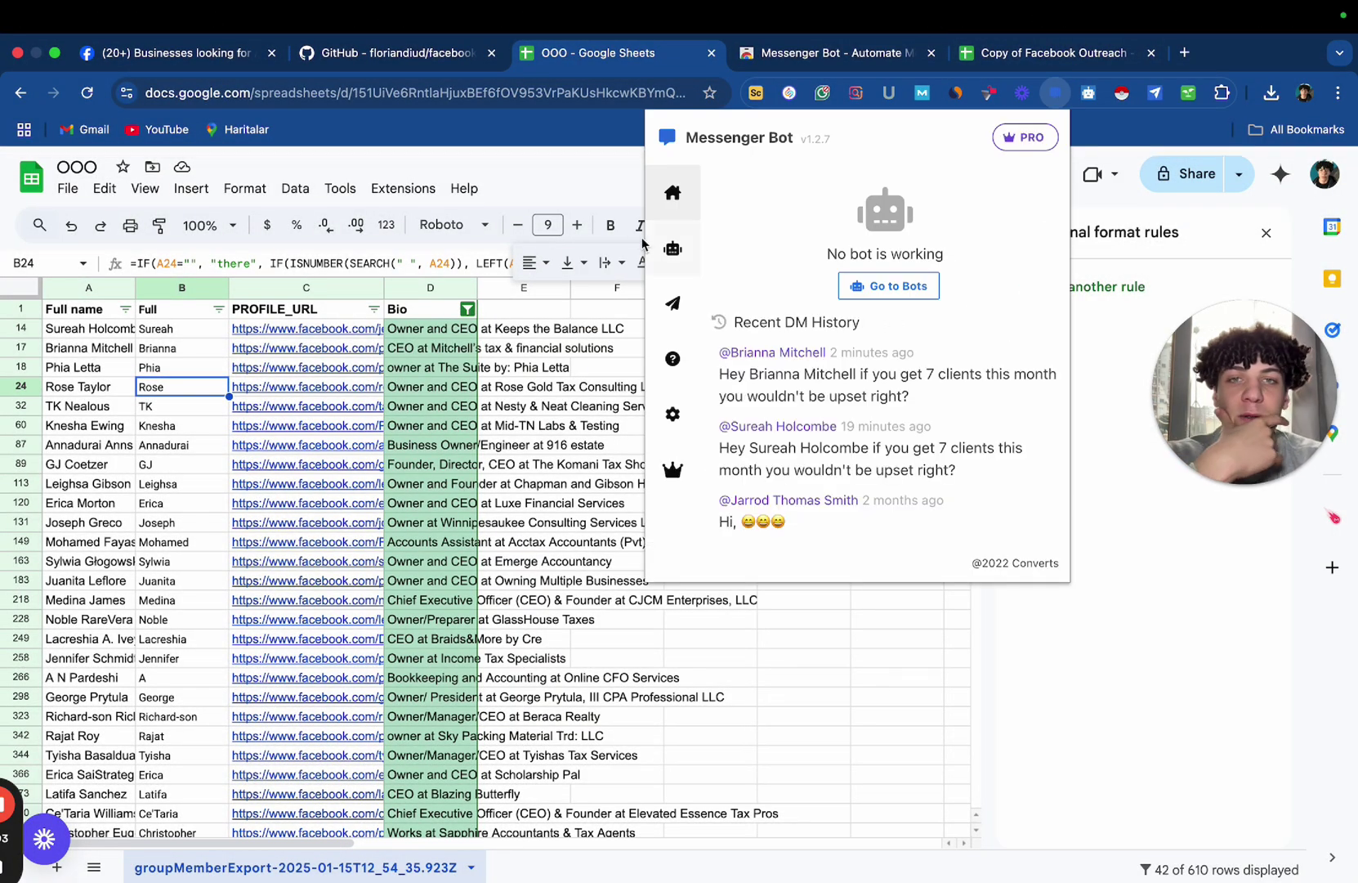
click(664, 256)
click(1006, 280)
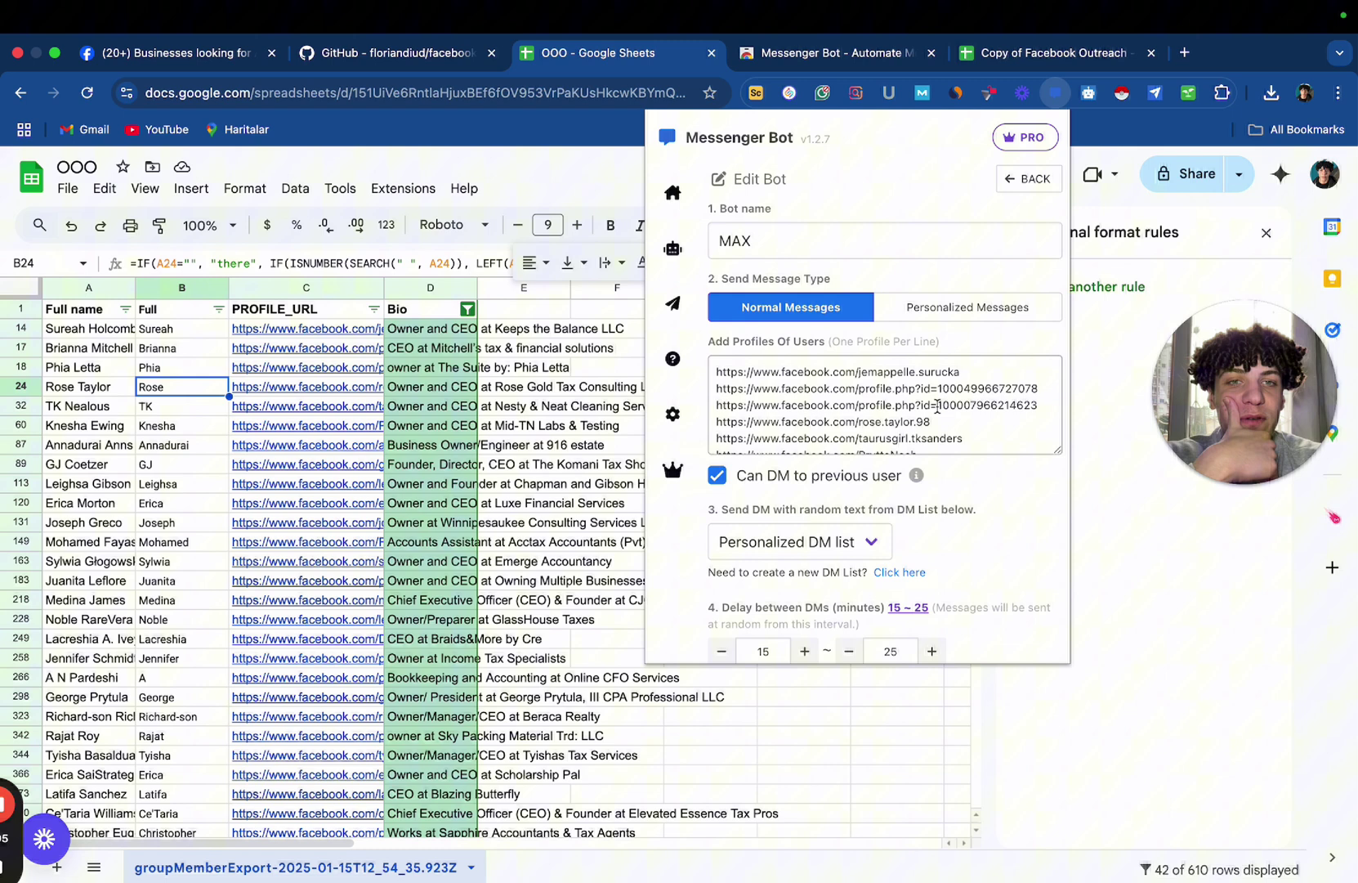
click(964, 309)
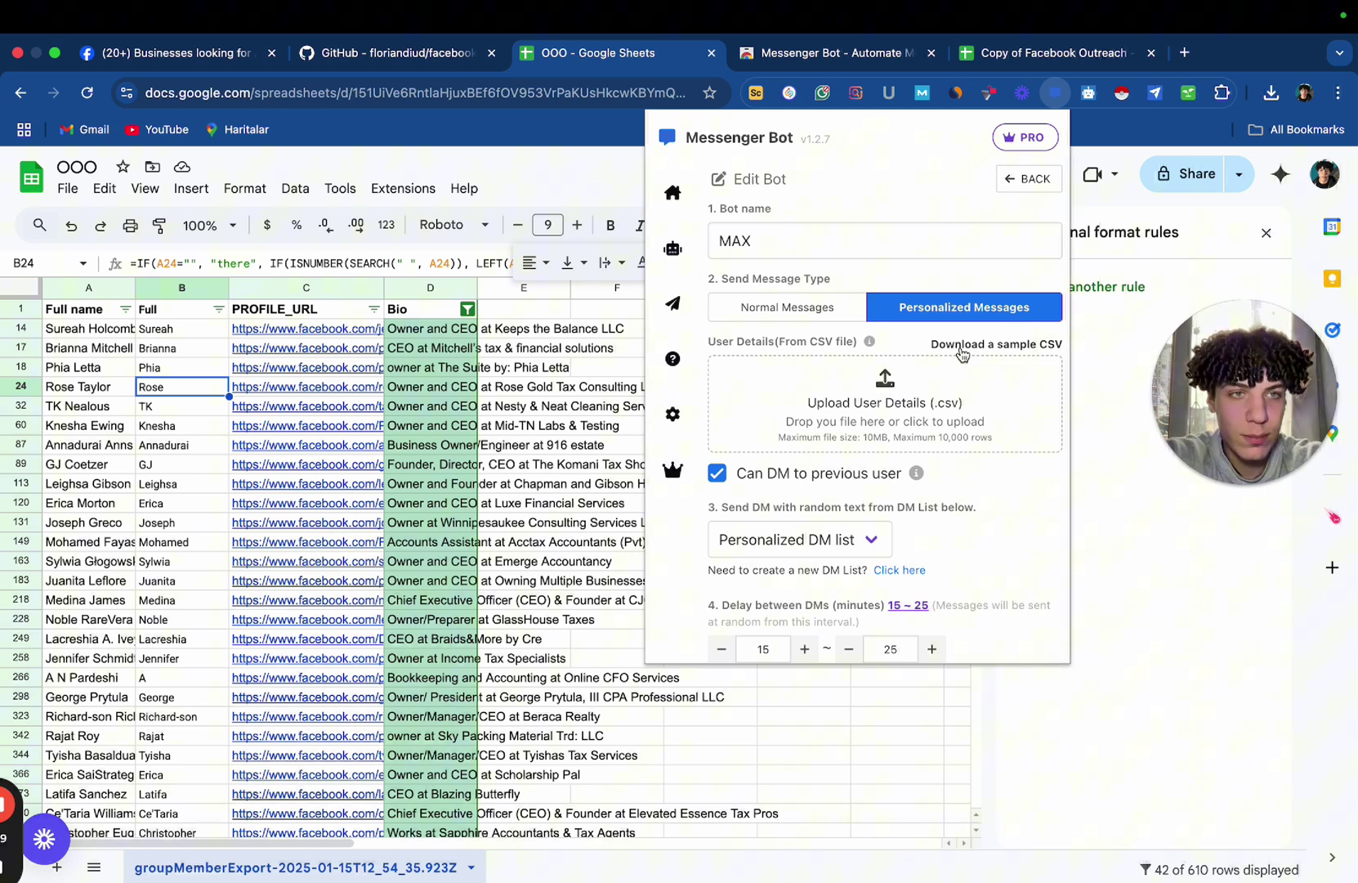
click(809, 315)
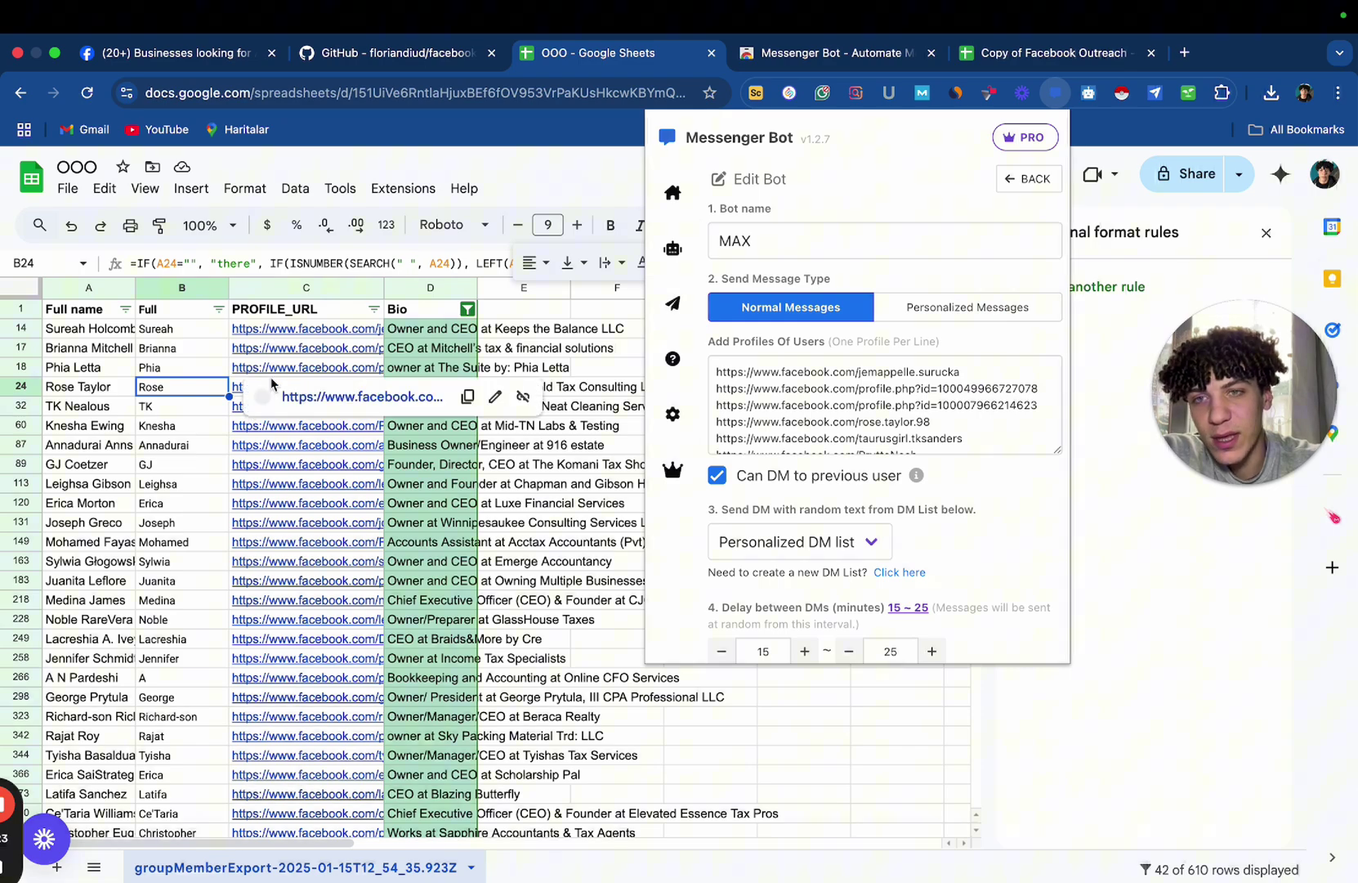
scroll(273, 631, down, 15)
scroll(273, 630, up, 15)
scroll(786, 399, down, 10)
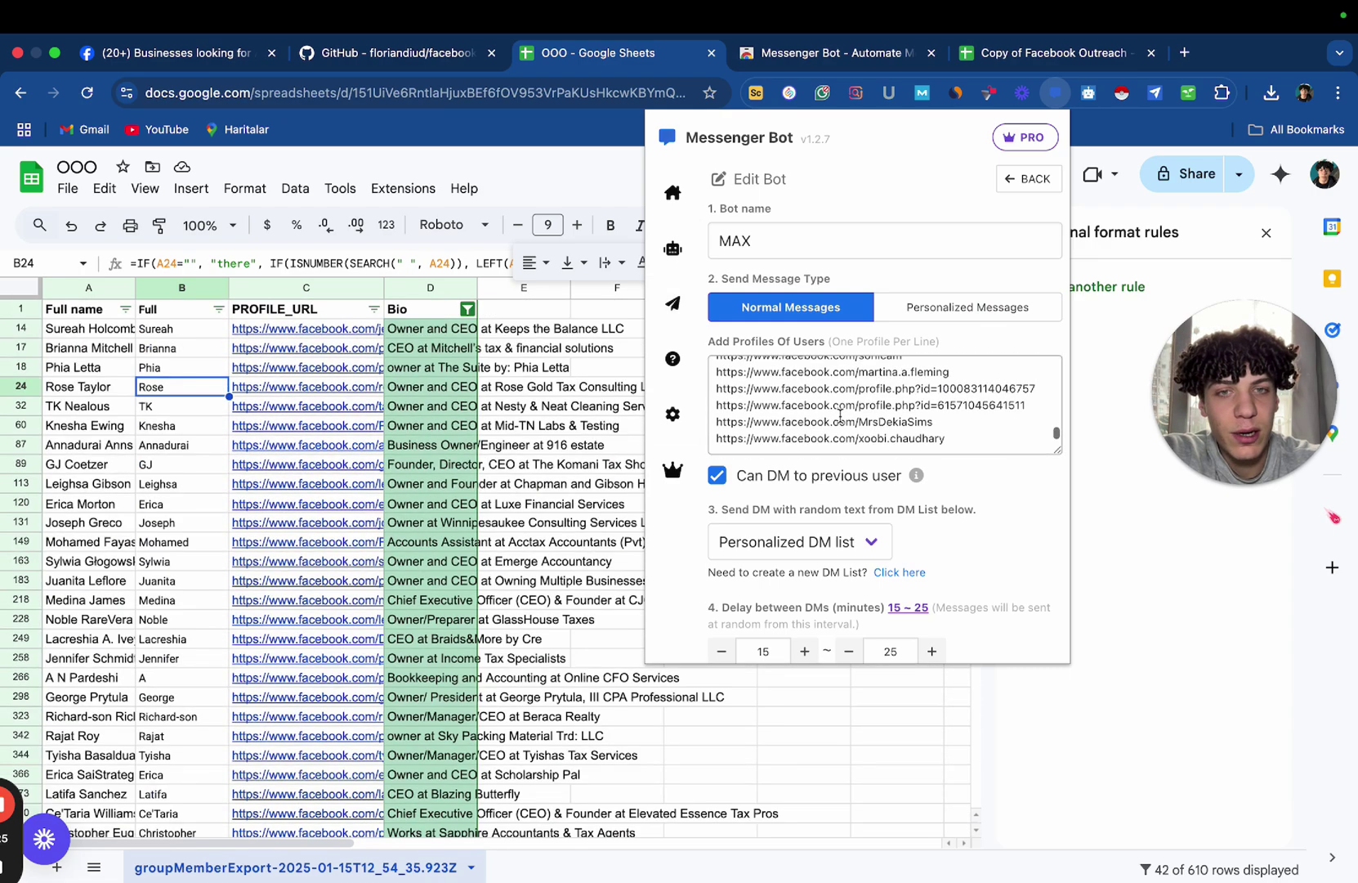
scroll(812, 427, down, 2)
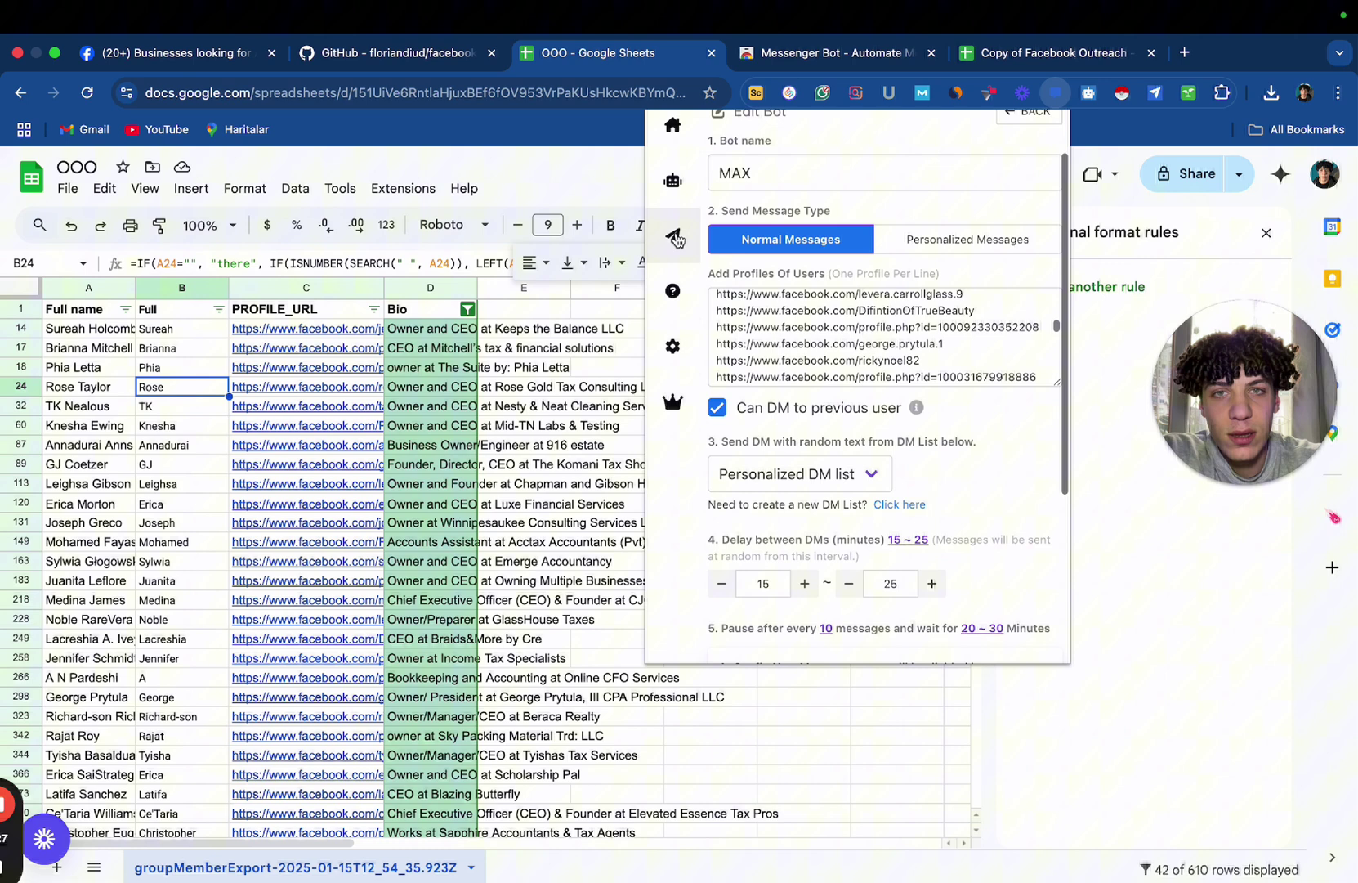
click(899, 501)
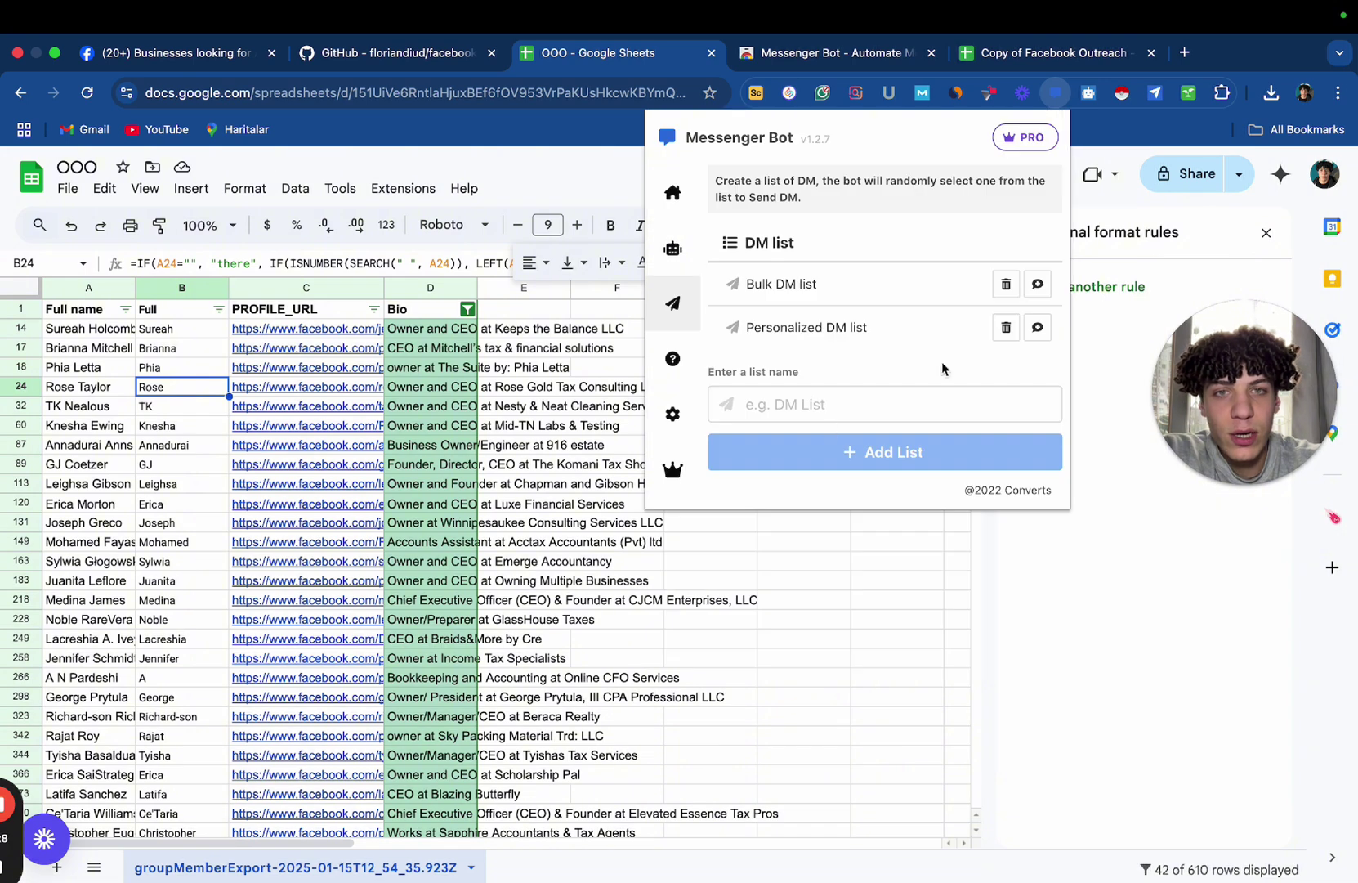
click(1036, 329)
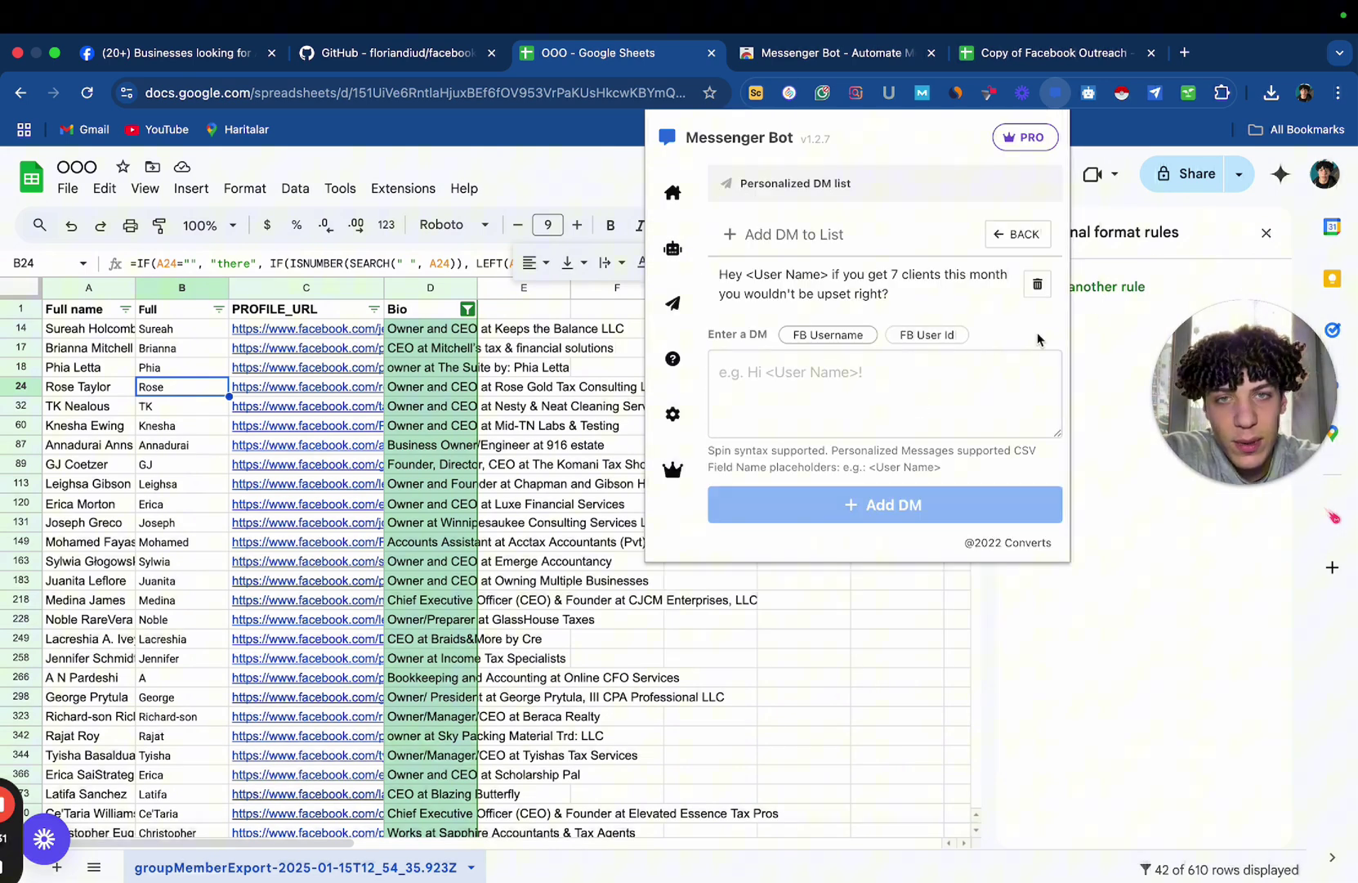
drag(894, 300, 717, 273)
click(760, 381)
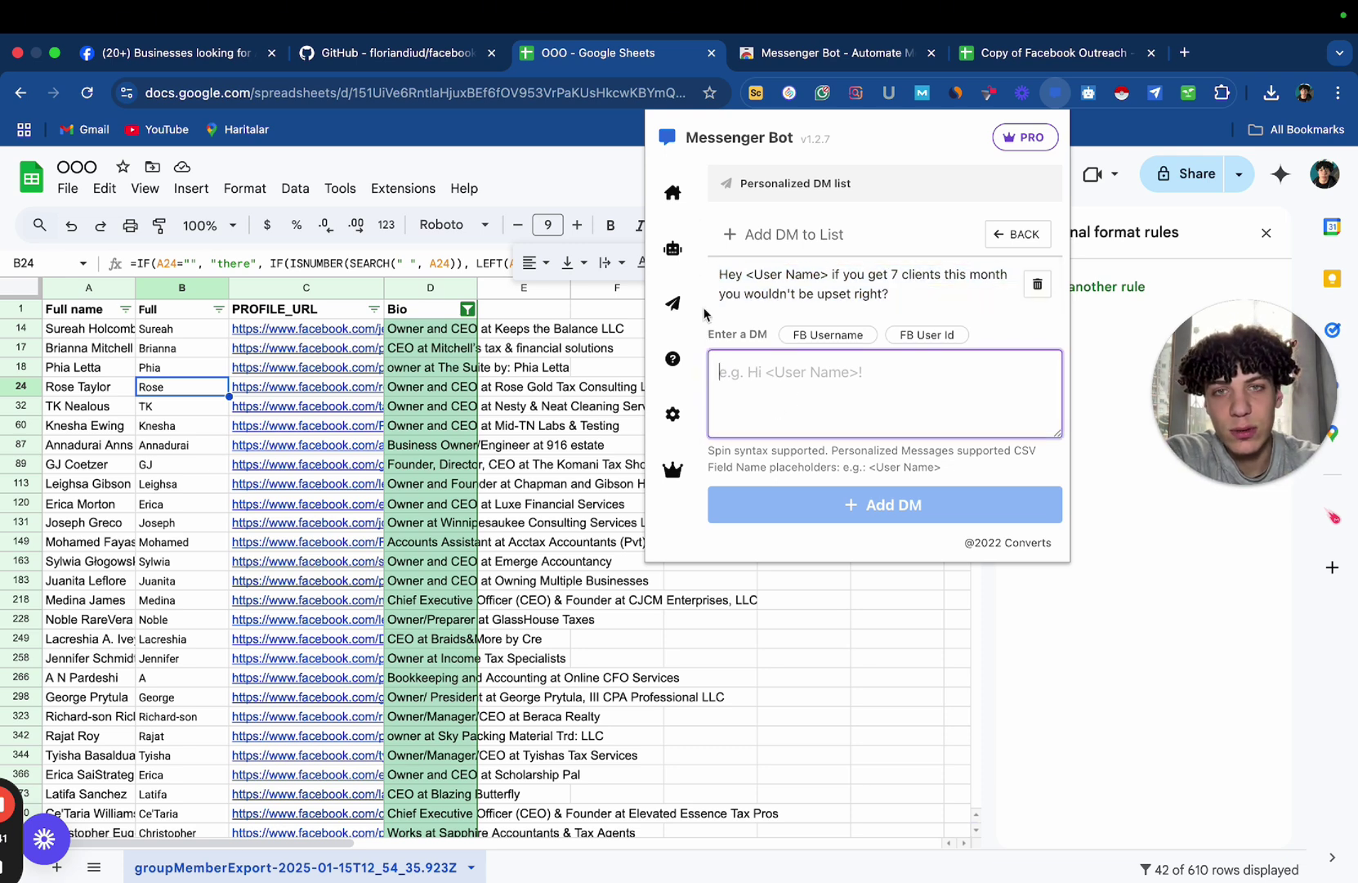
click(675, 249)
Edit MAX and set its DM list to the Personalized DM list.
click(1006, 281)
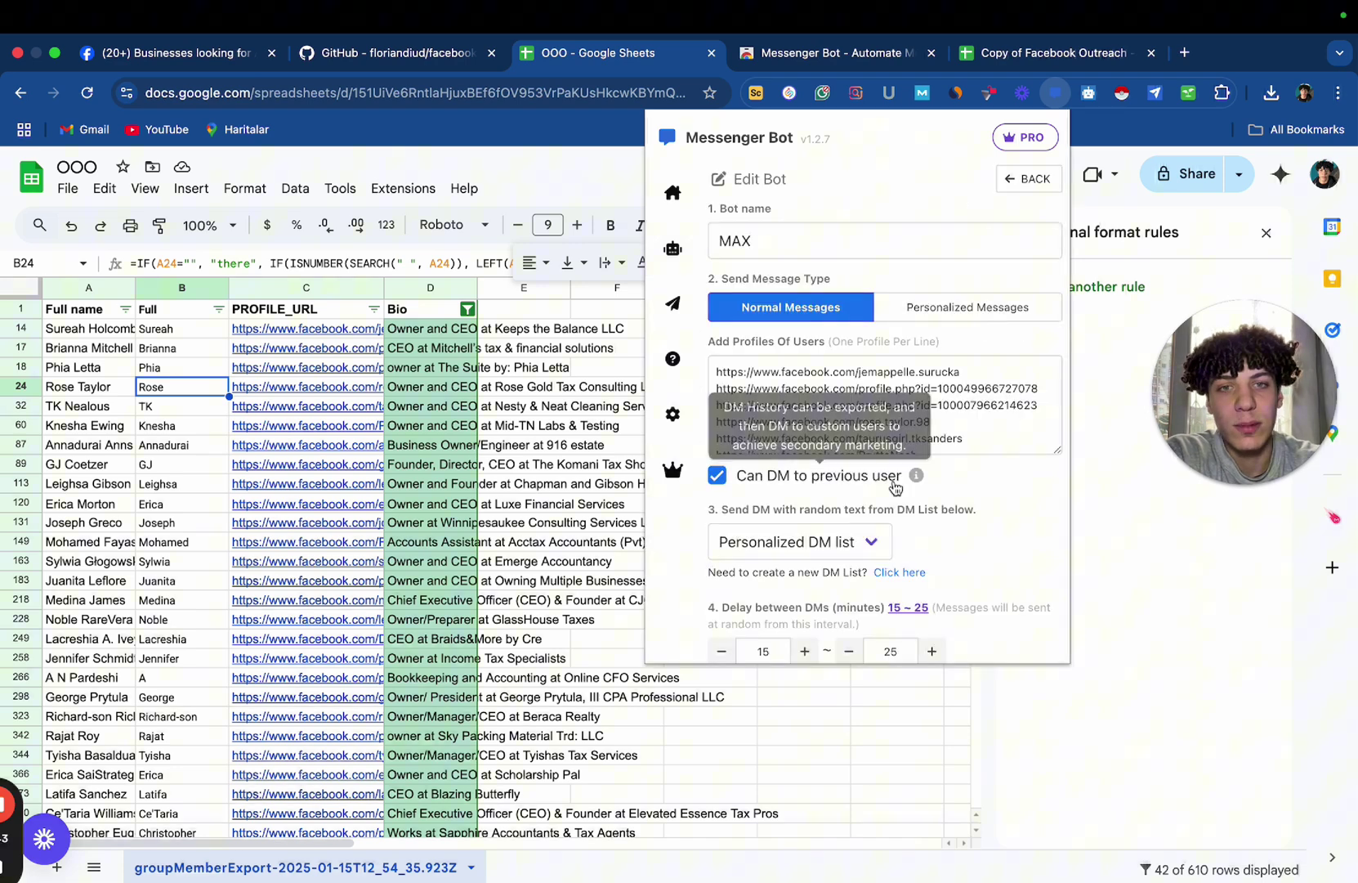
scroll(858, 474, down, 1)
click(854, 465)
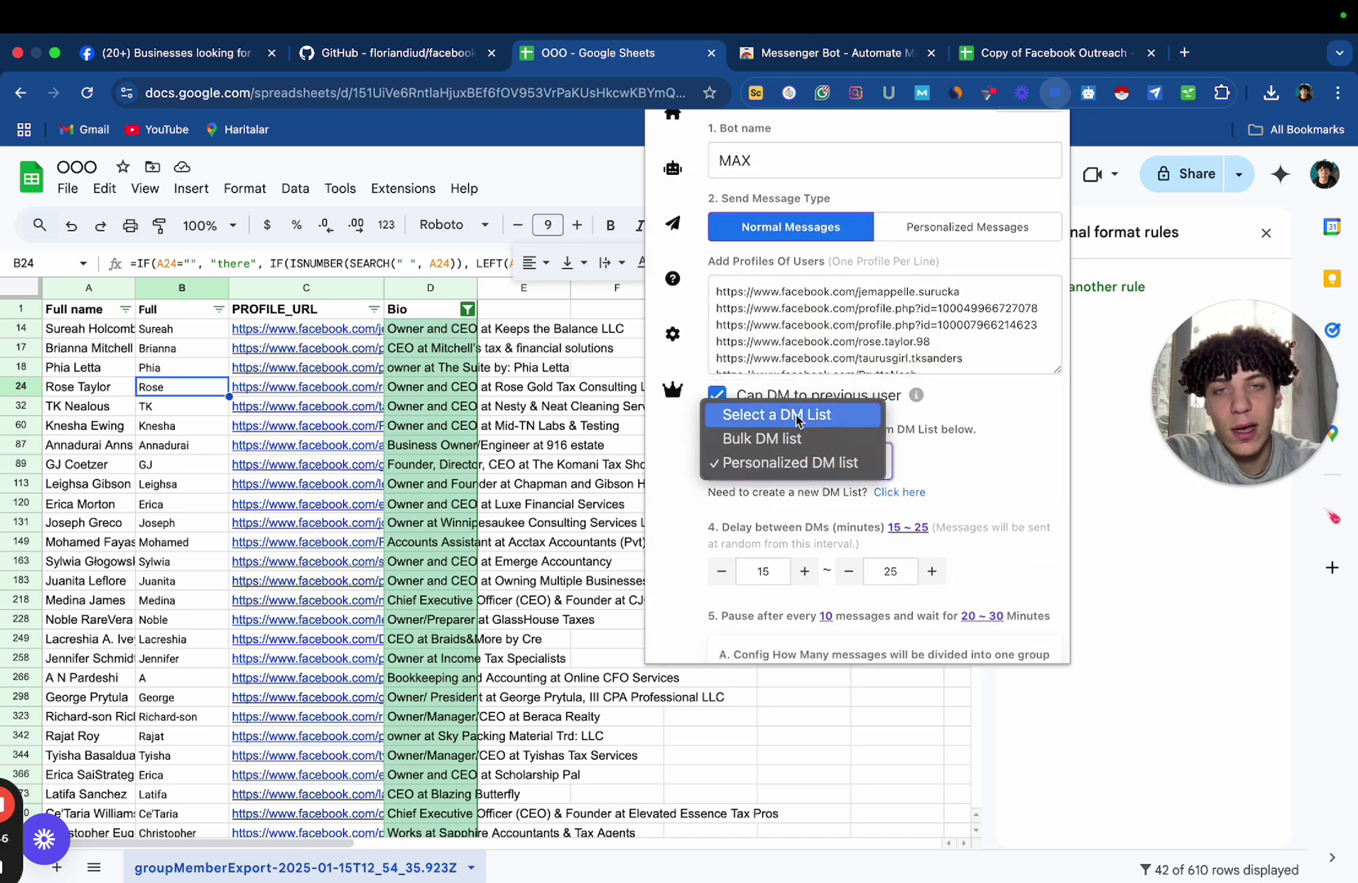
click(801, 464)
Set the delay between DMs to 15 ~ 25 minutes and save the bot.
scroll(791, 448, down, 3)
click(722, 362)
click(721, 363)
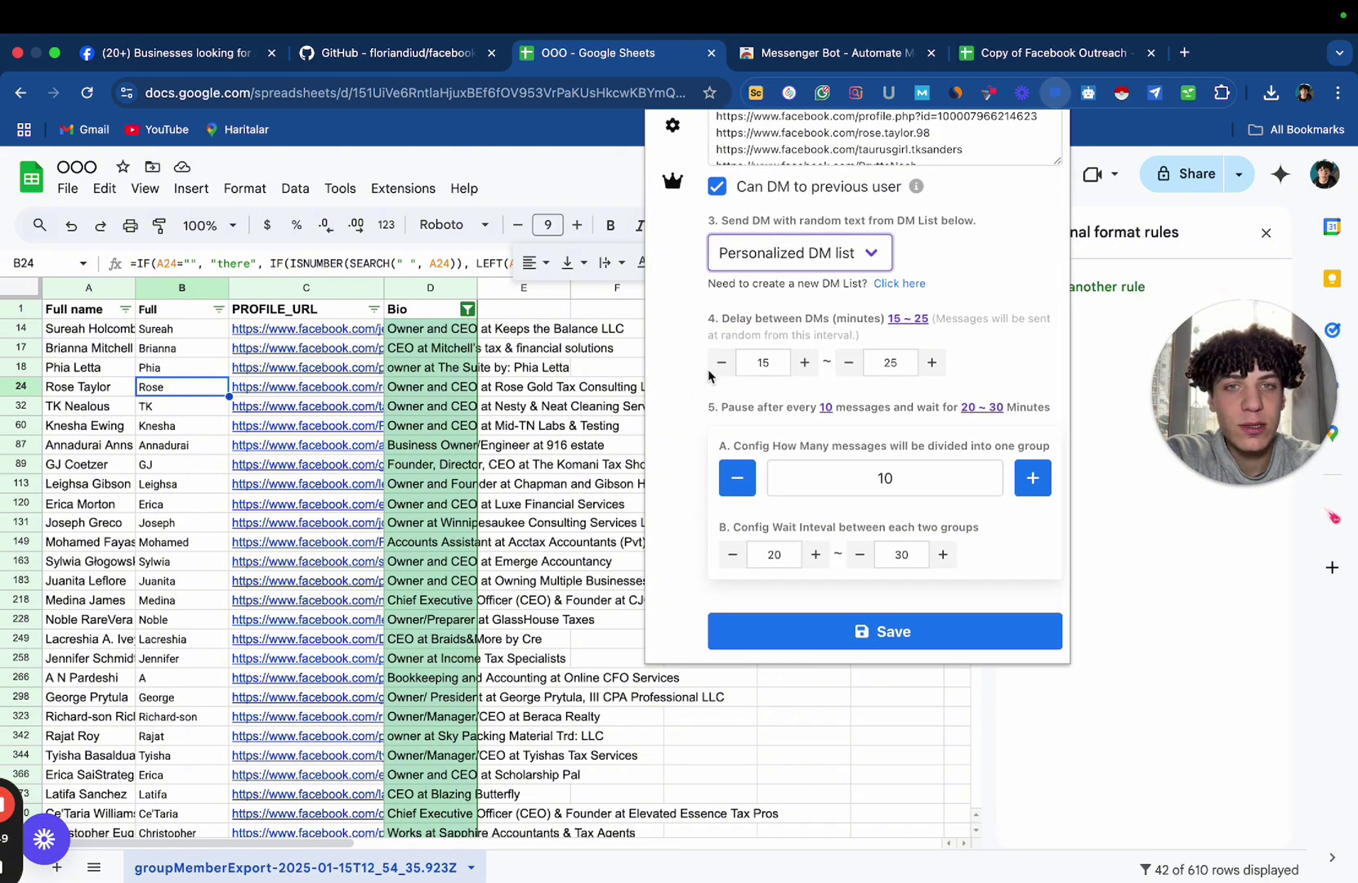
click(722, 362)
click(721, 362)
click(722, 362)
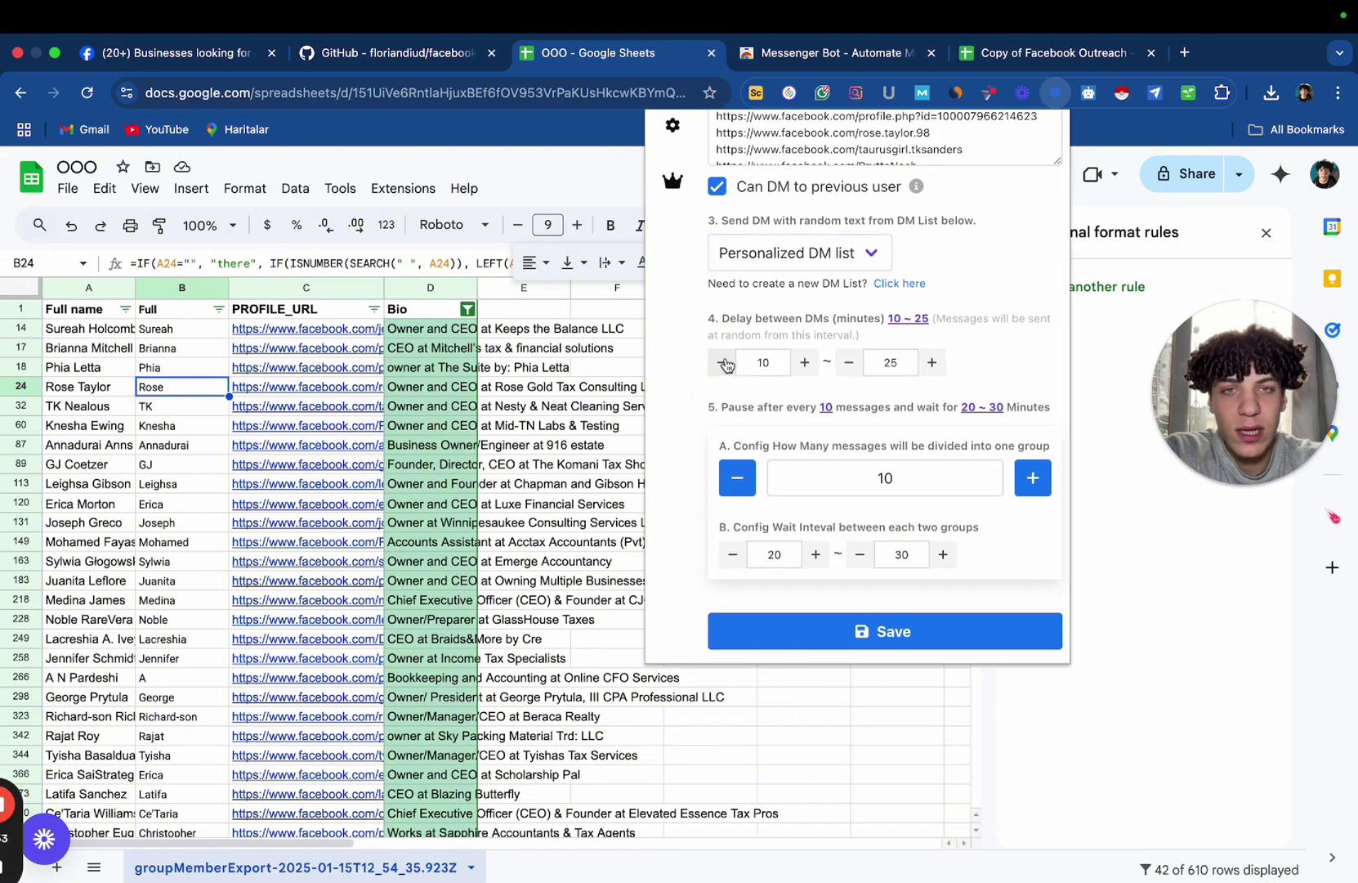
click(851, 364)
click(852, 364)
click(852, 364)
click(851, 364)
click(852, 364)
click(852, 364)
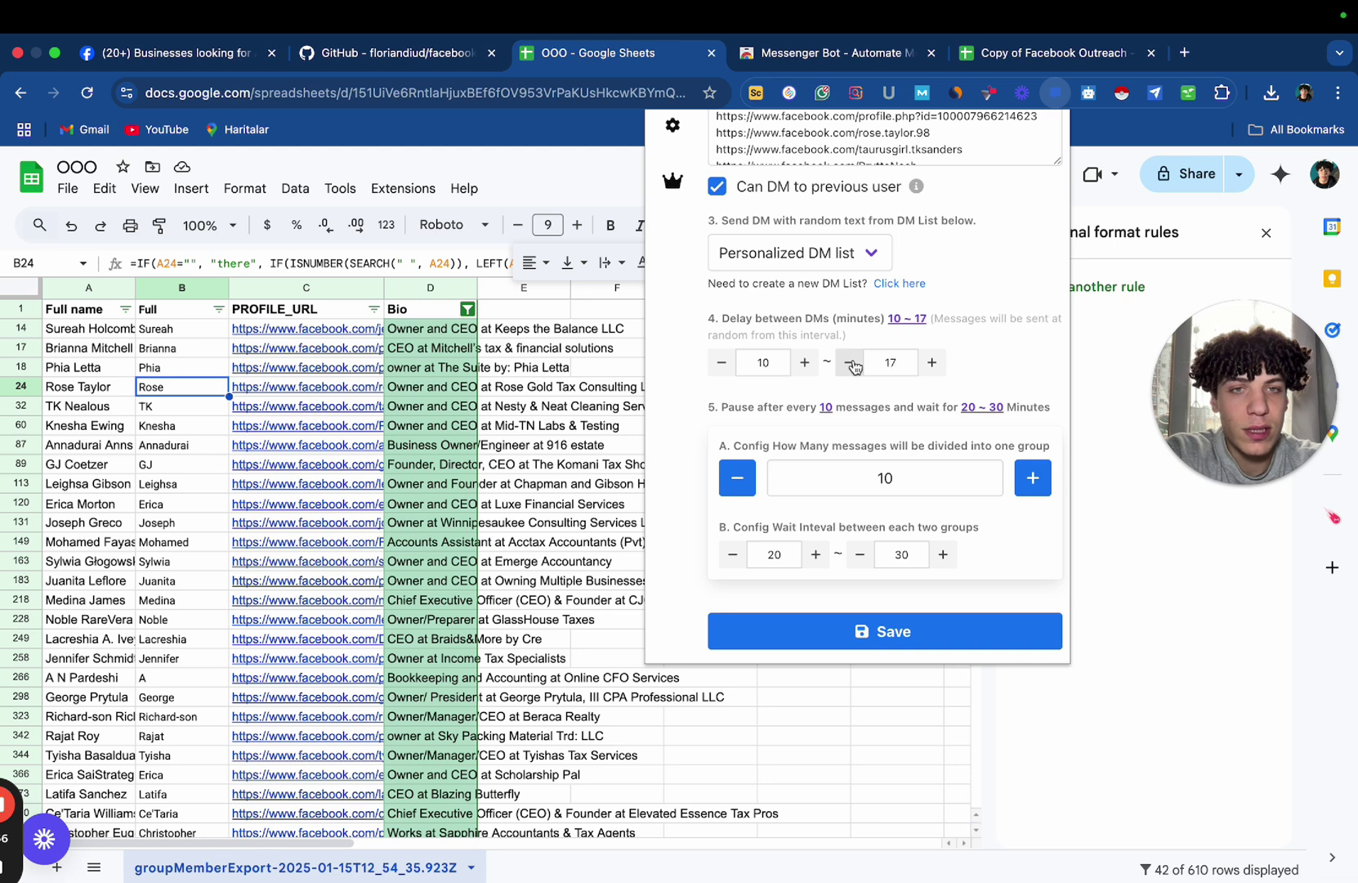
click(851, 364)
click(852, 363)
scroll(854, 366, down, 2)
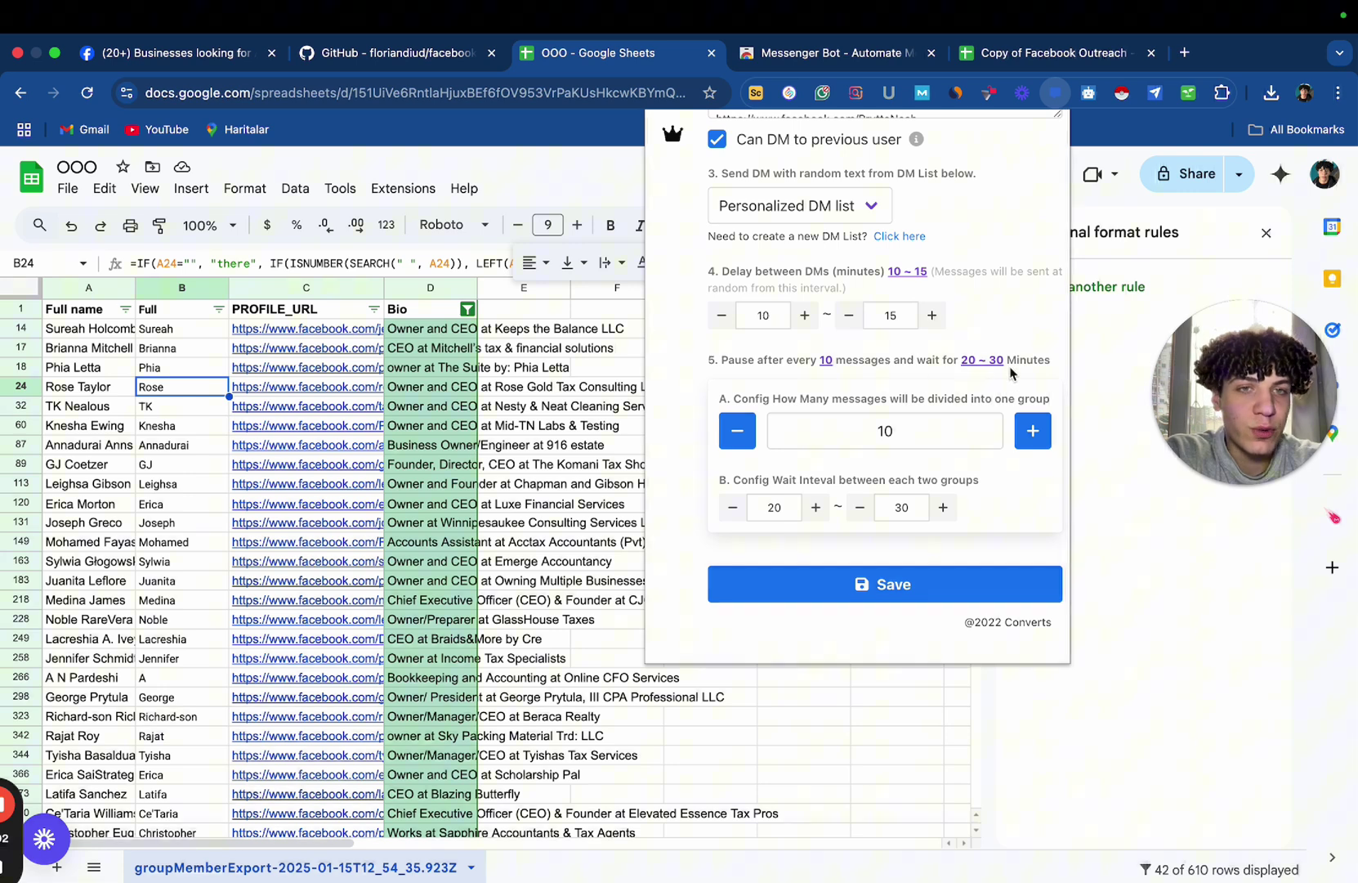
scroll(817, 433, up, 3)
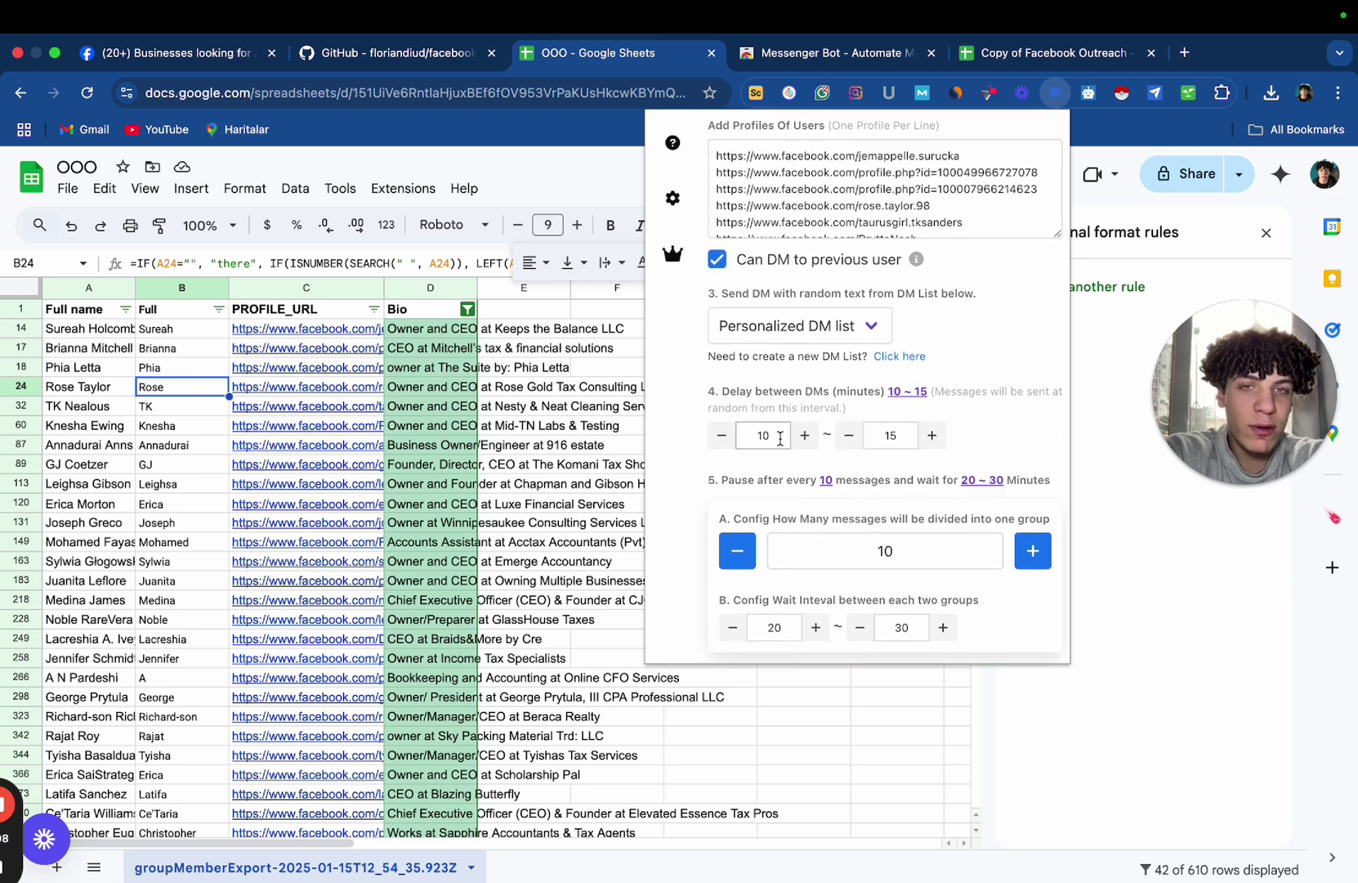
click(805, 435)
click(931, 435)
click(931, 435)
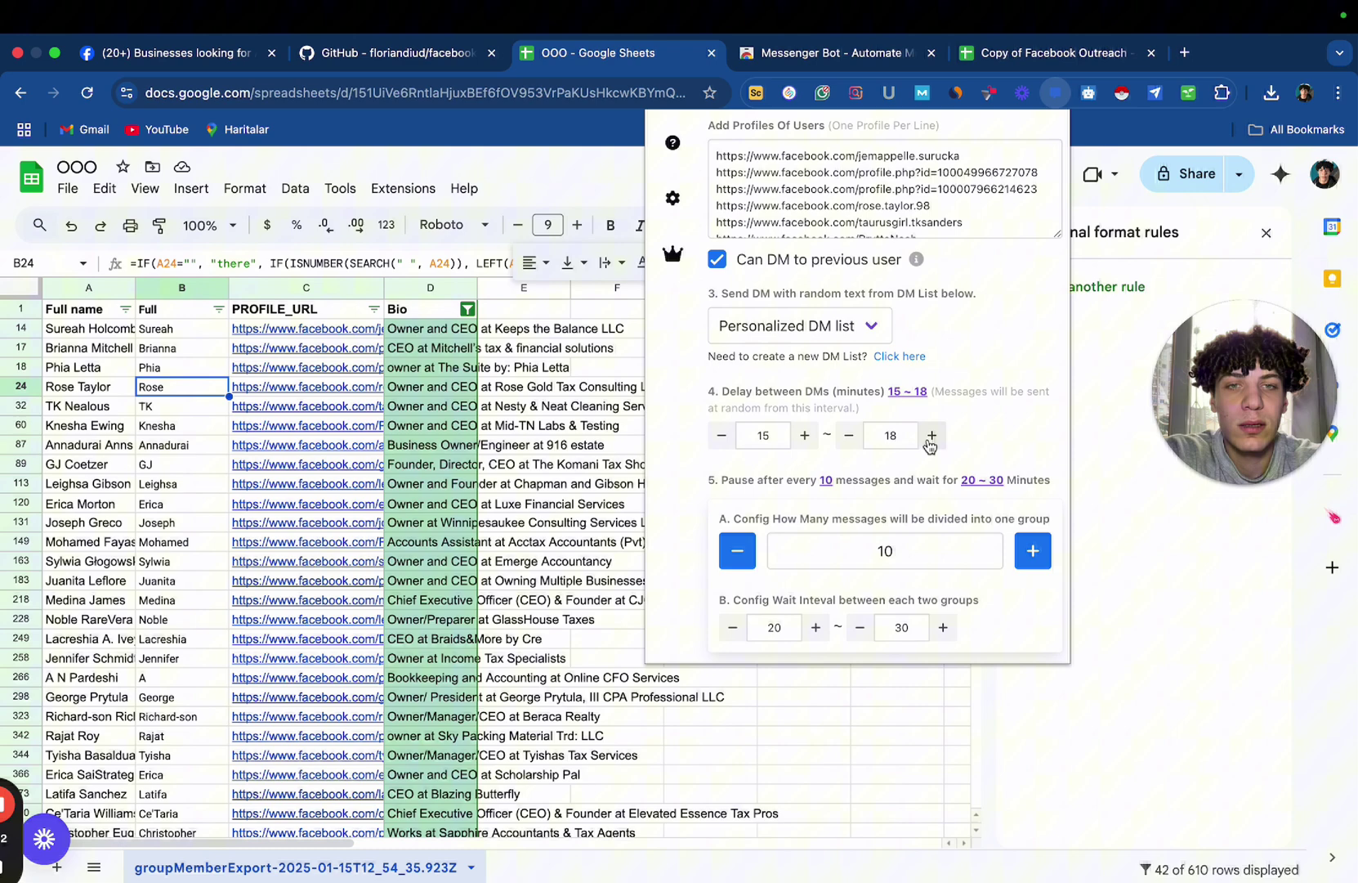
click(931, 435)
click(930, 435)
click(931, 436)
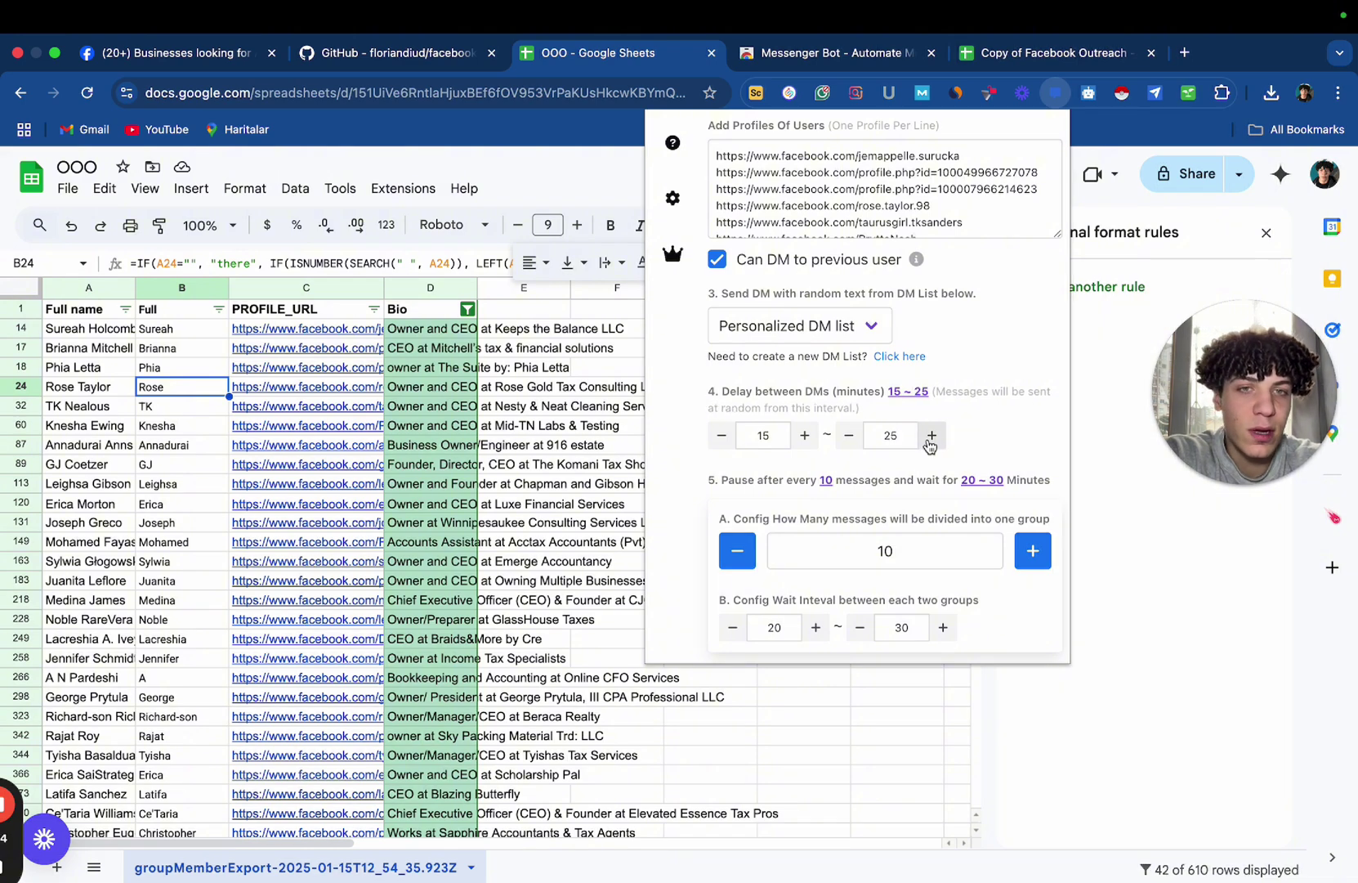
scroll(846, 465, down, 2)
scroll(842, 478, up, 5)
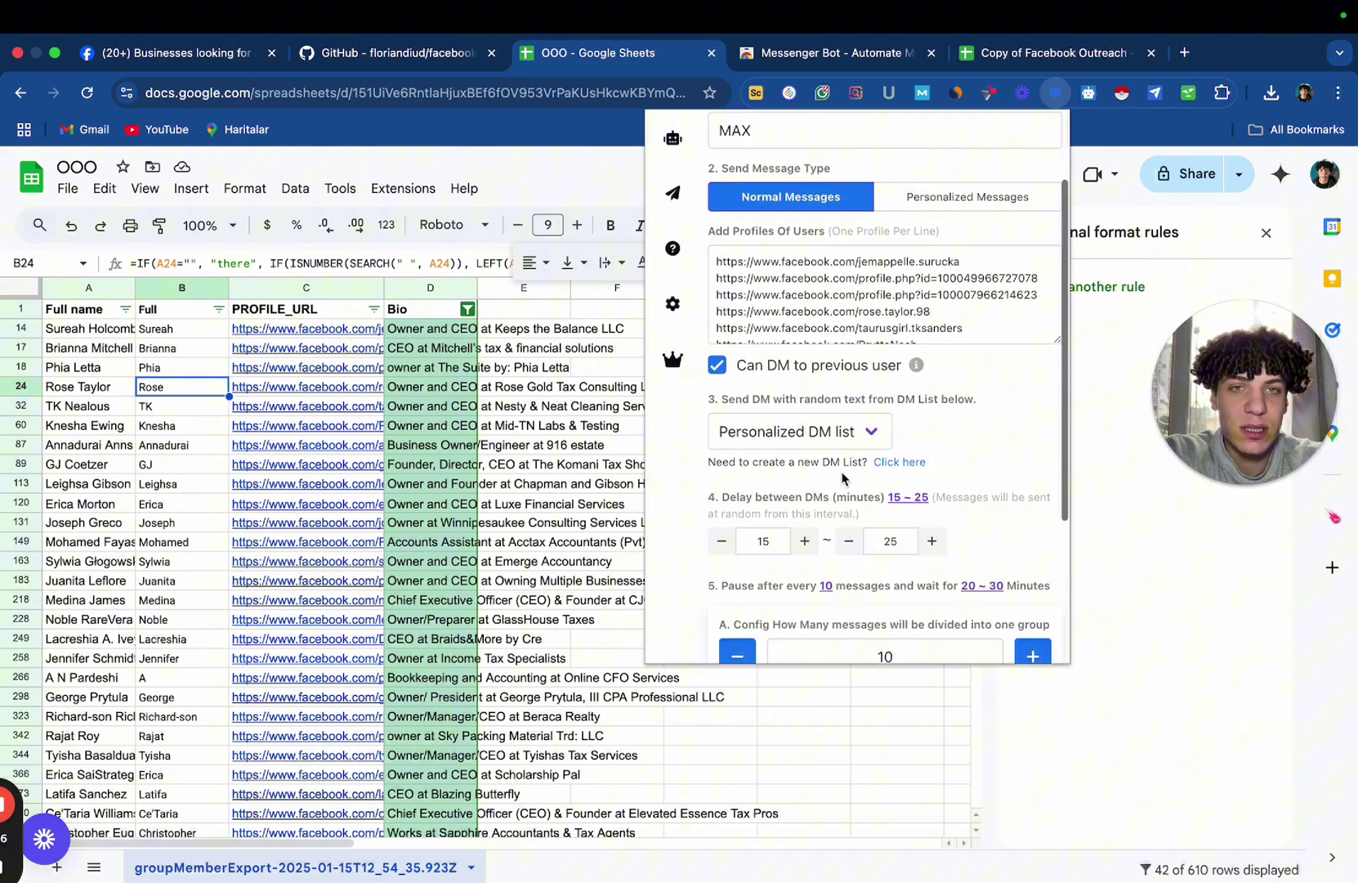
scroll(842, 478, up, 2)
scroll(842, 478, down, 5)
scroll(834, 478, up, 1)
scroll(850, 415, down, 1)
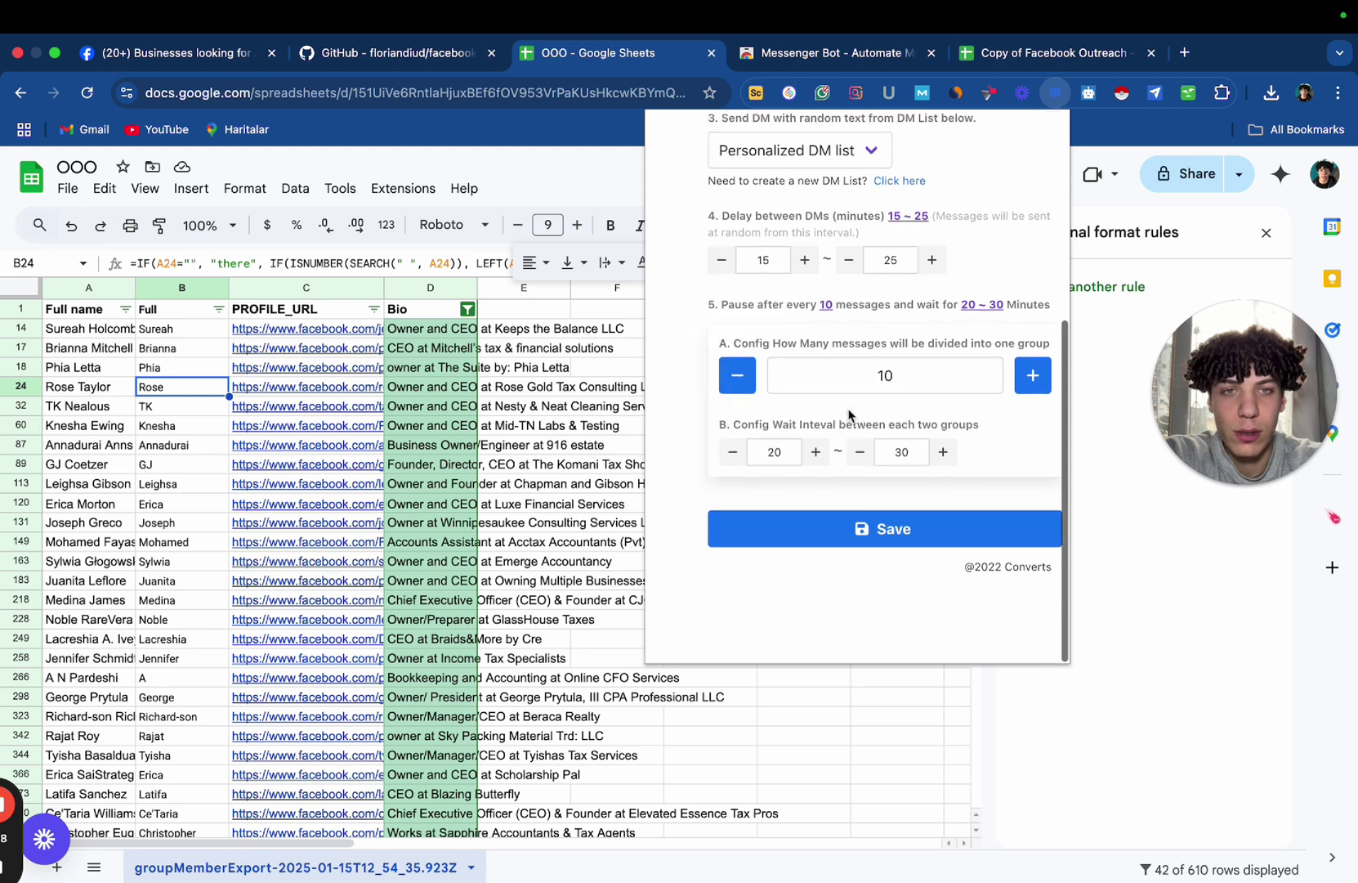
scroll(849, 415, up, 10)
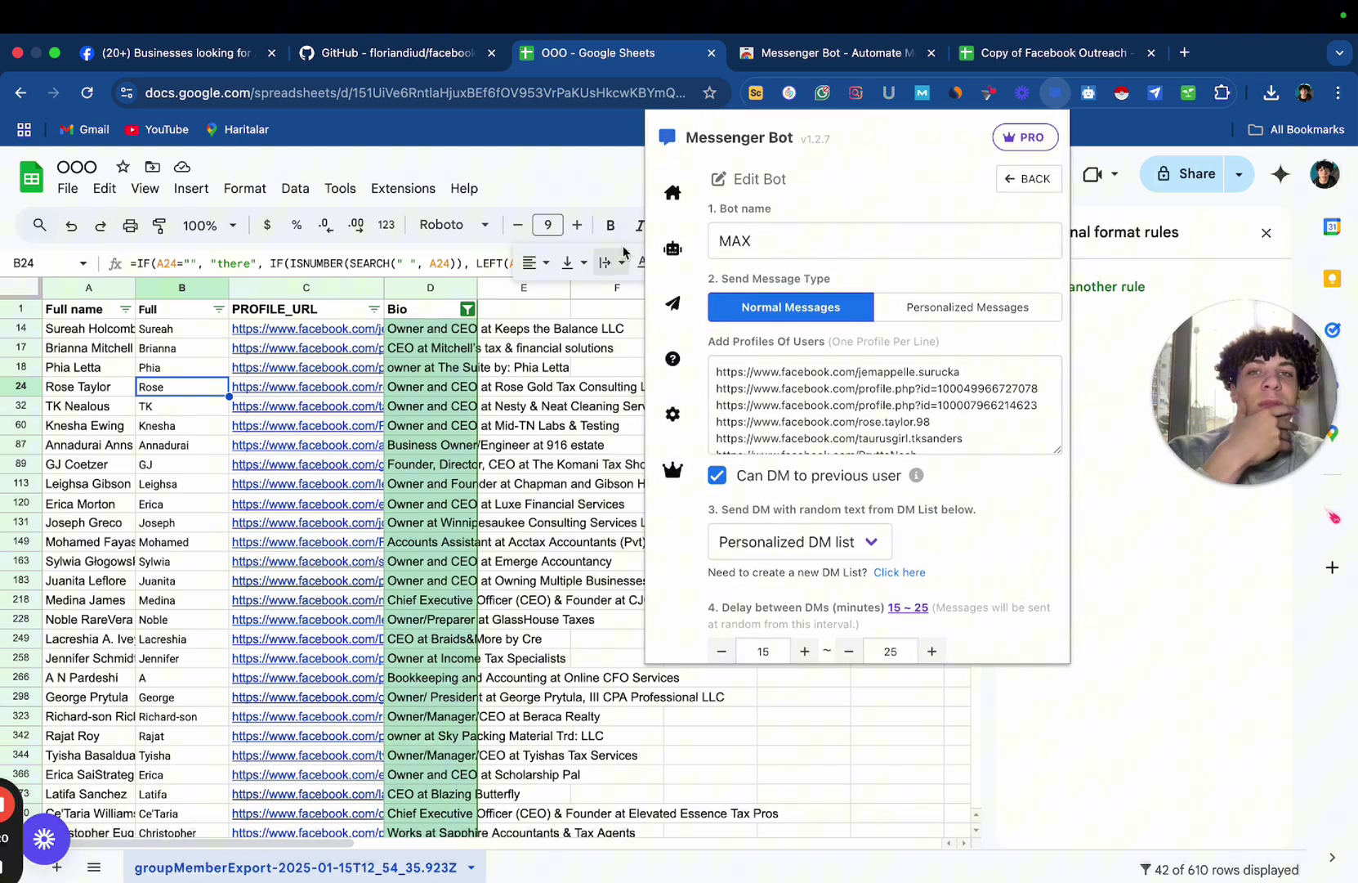
click(673, 247)
Start the MAX bot and watch it send the first DM in Messenger.
click(1037, 281)
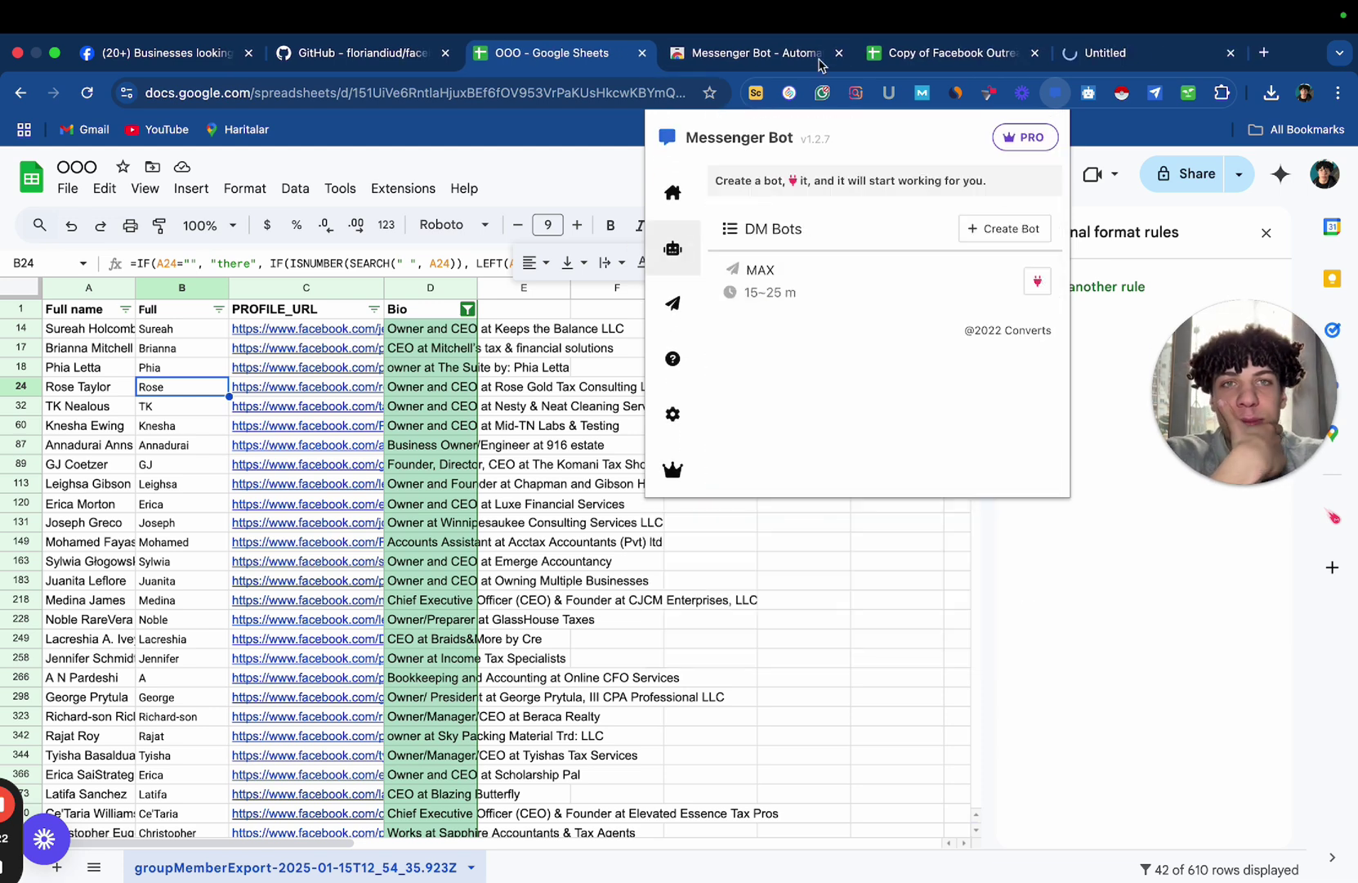
click(1091, 49)
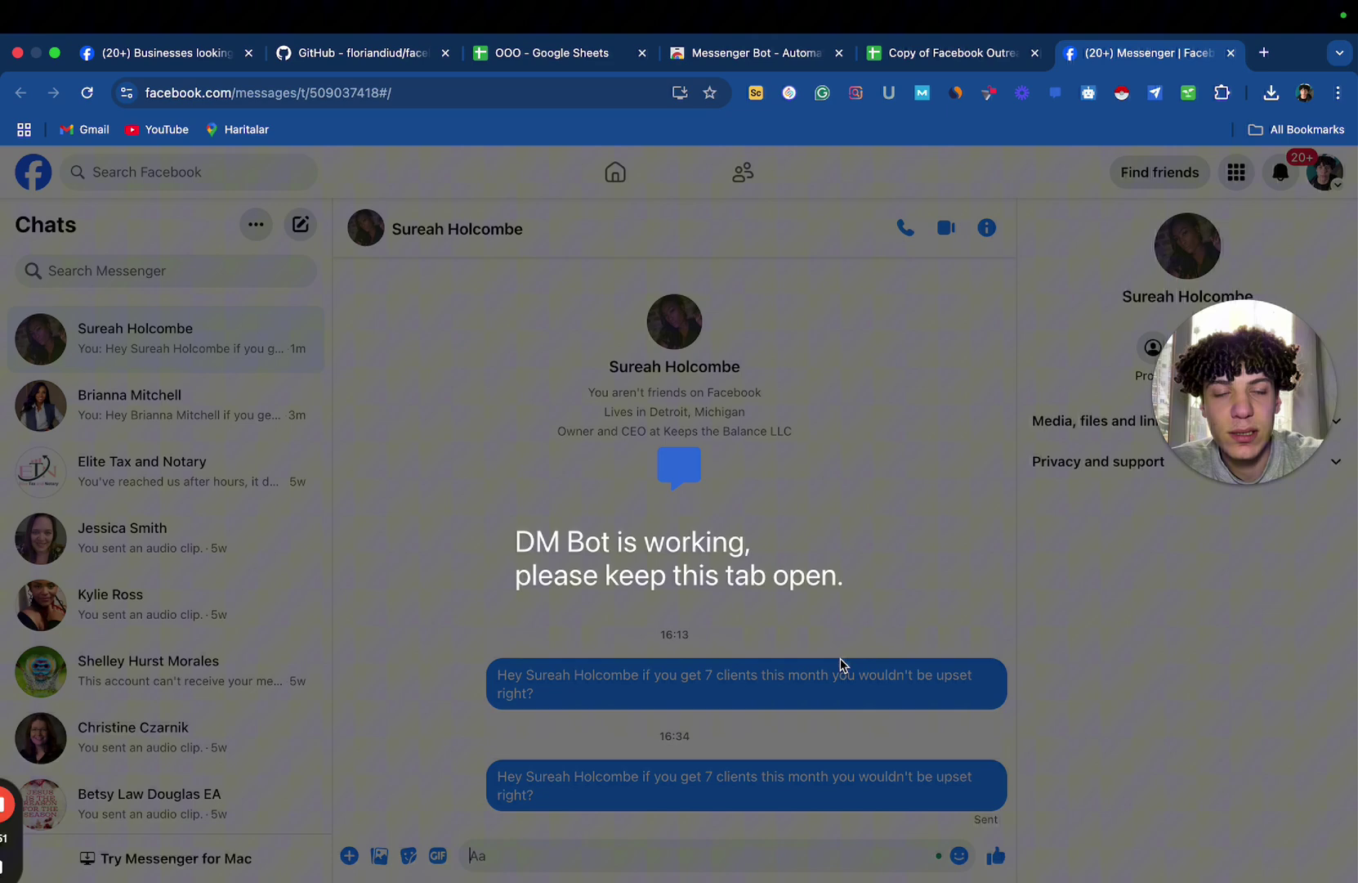
click(1273, 424)
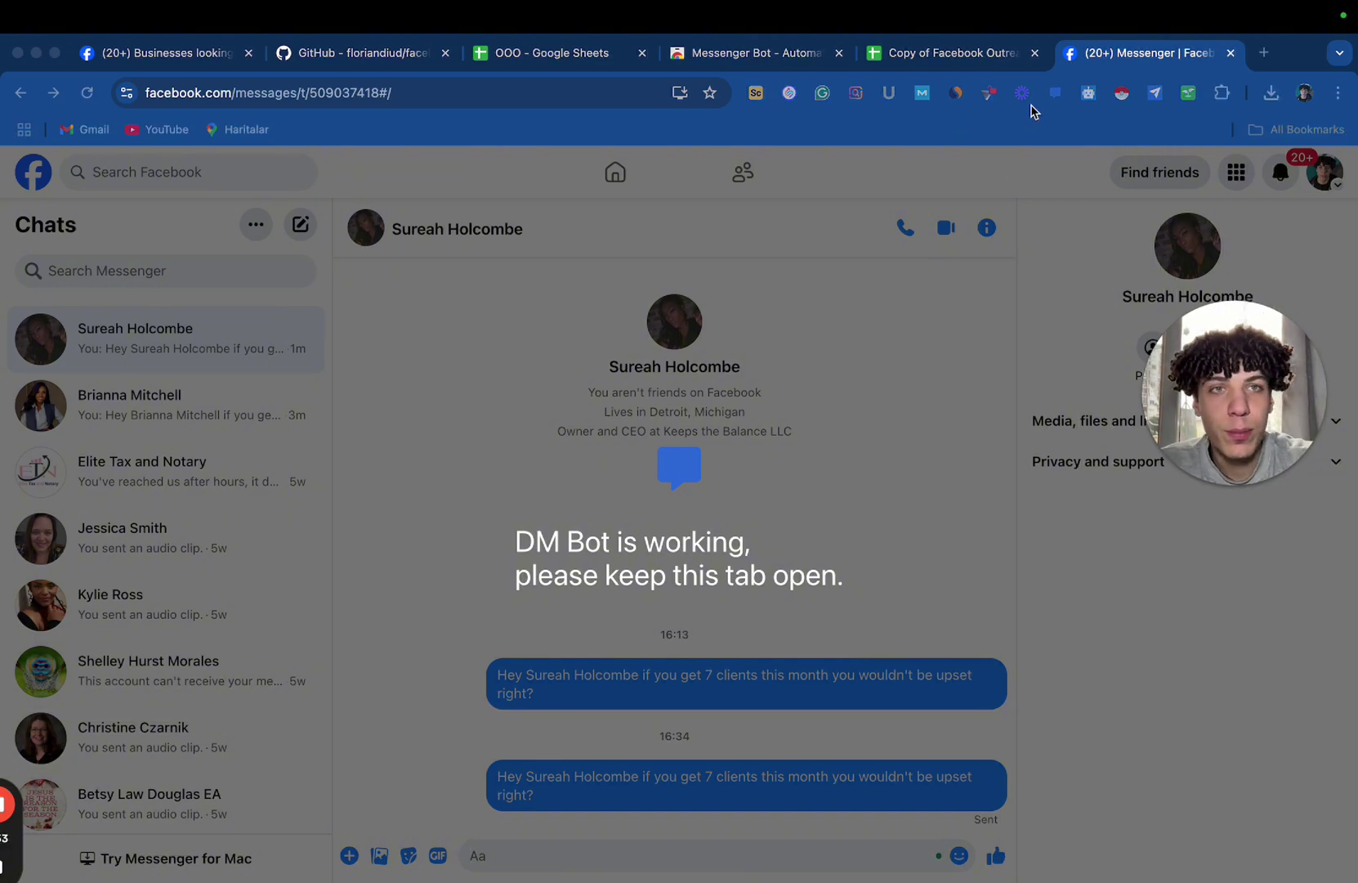
Pause the DM bot and close the Messenger tab.
click(1054, 93)
click(911, 287)
click(675, 250)
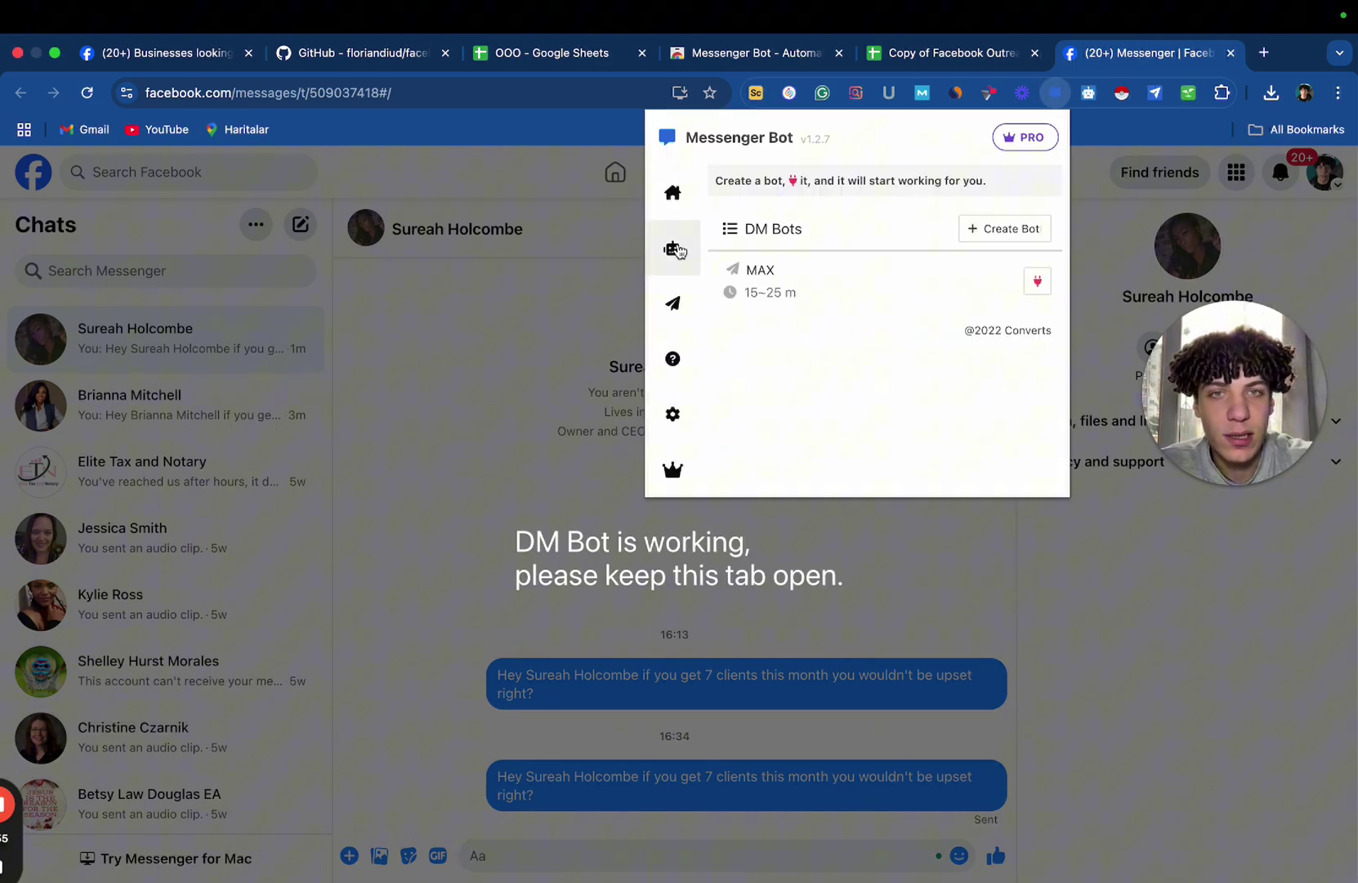
click(1031, 278)
Open the MAX bot's settings from the Messenger Bot extension's bot list.
click(1055, 93)
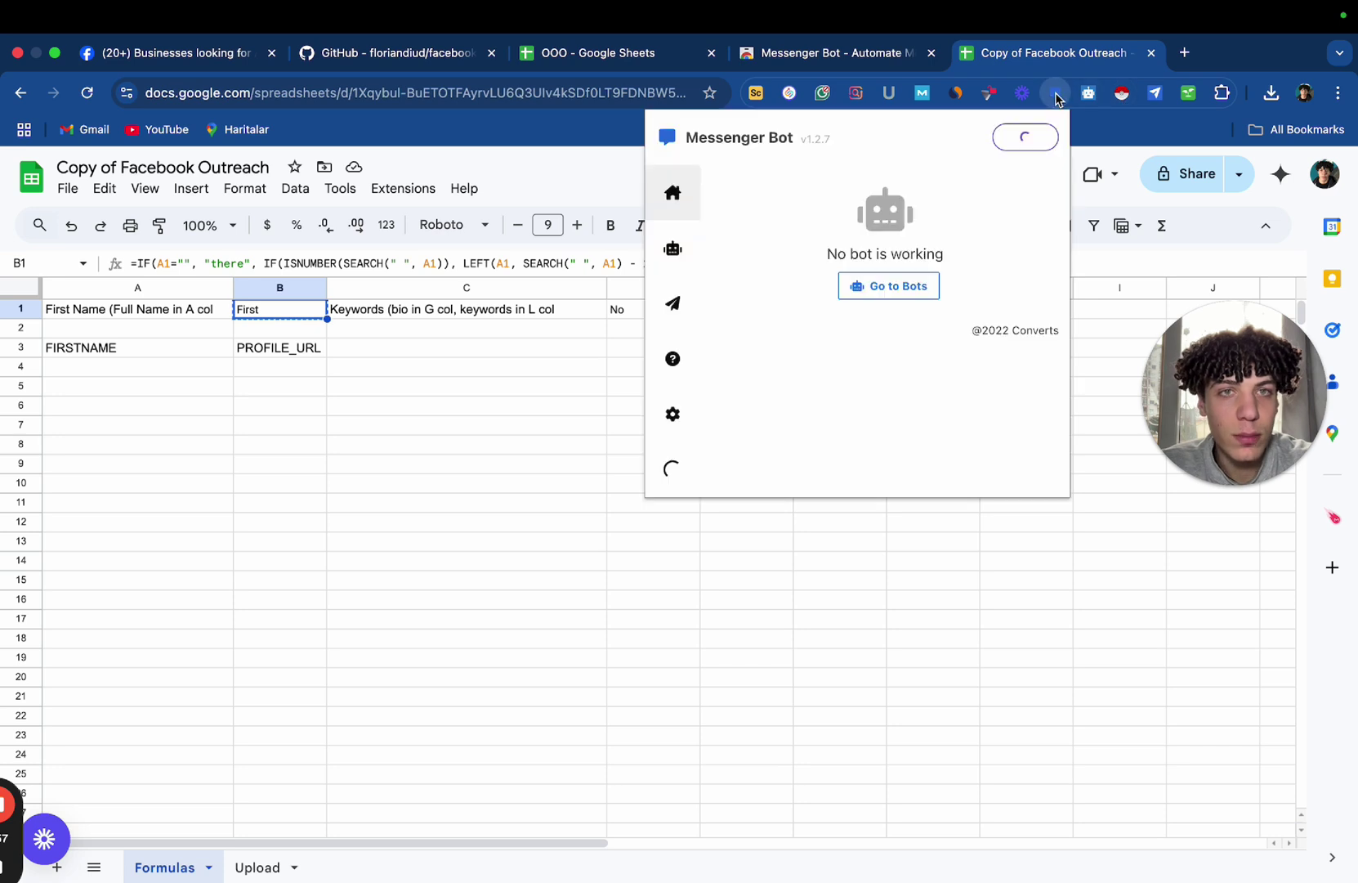
click(889, 282)
click(1002, 284)
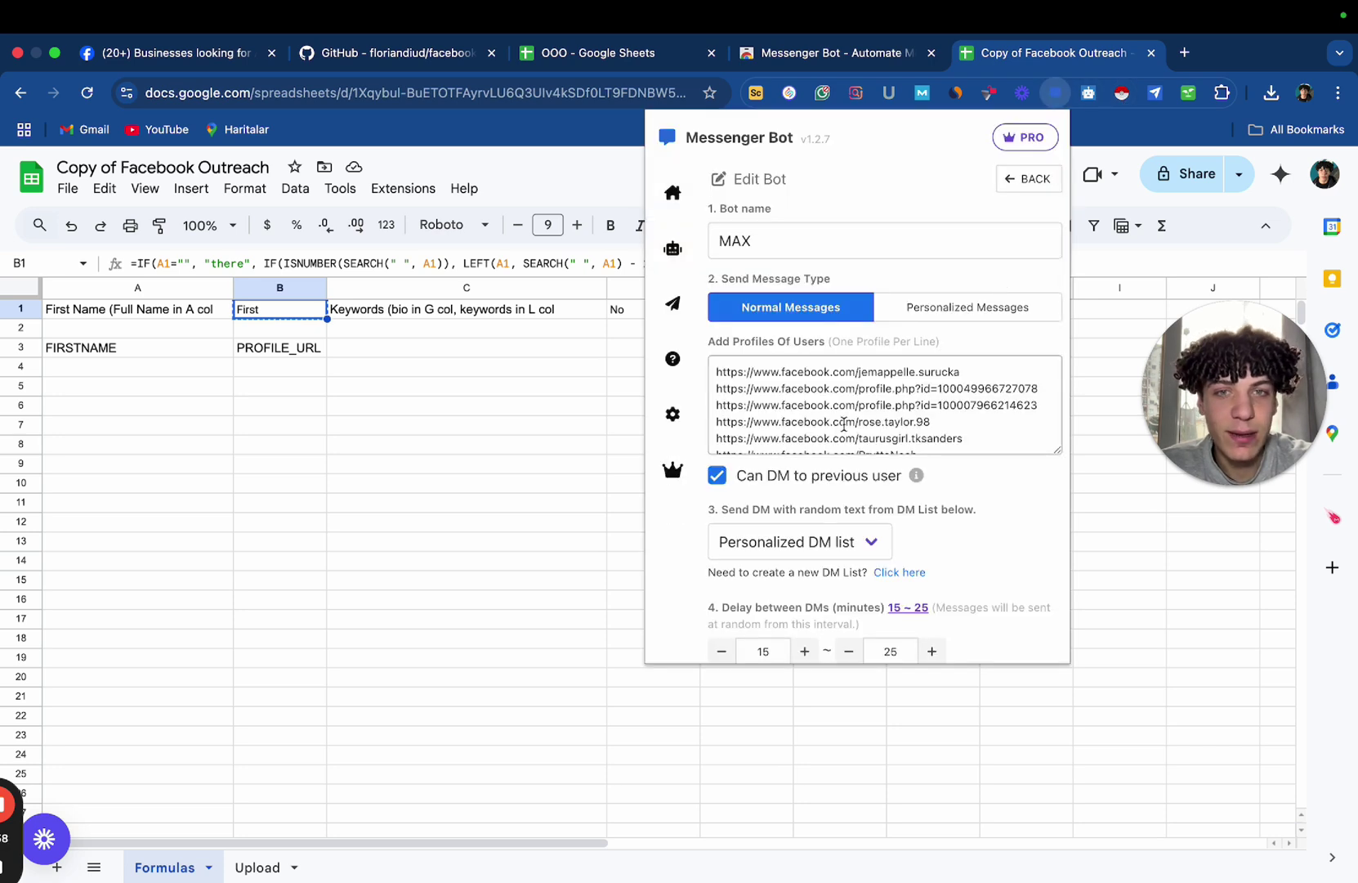
Toggle 'Can DM to previous user' off, on and off again, then close the settings.
click(717, 474)
scroll(723, 449, down, 2)
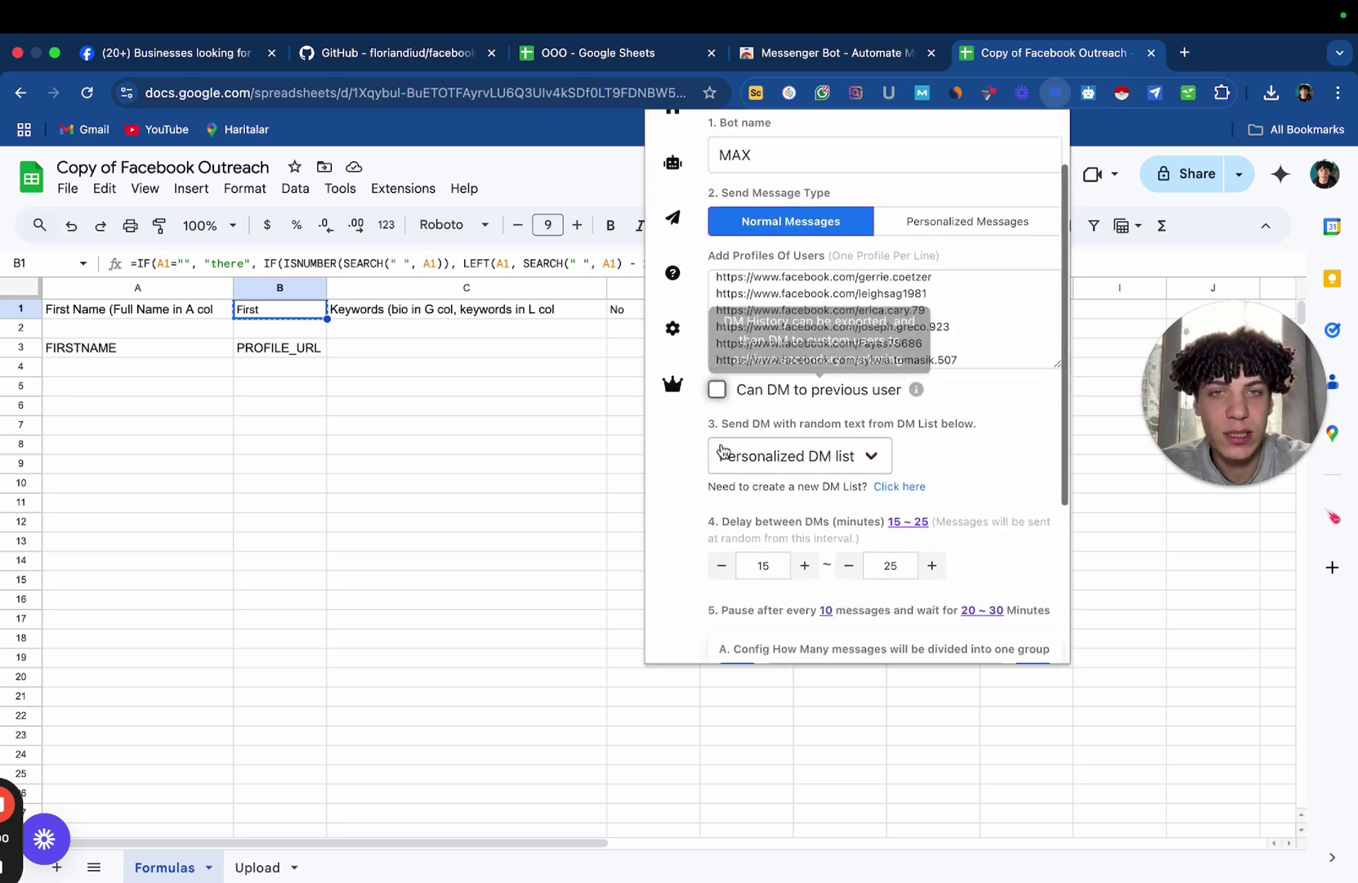
mouse_move(915, 393)
click(718, 390)
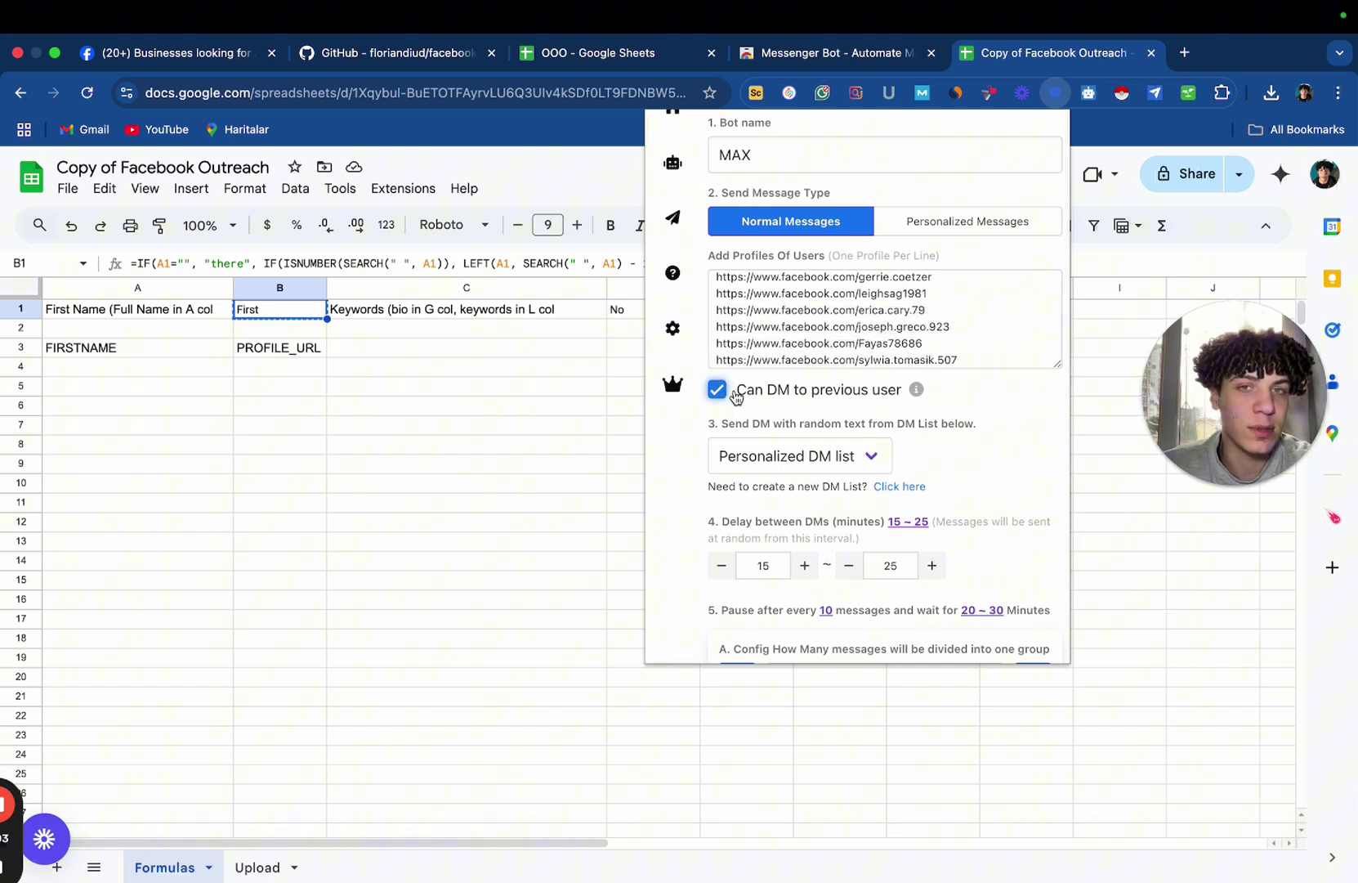
click(720, 391)
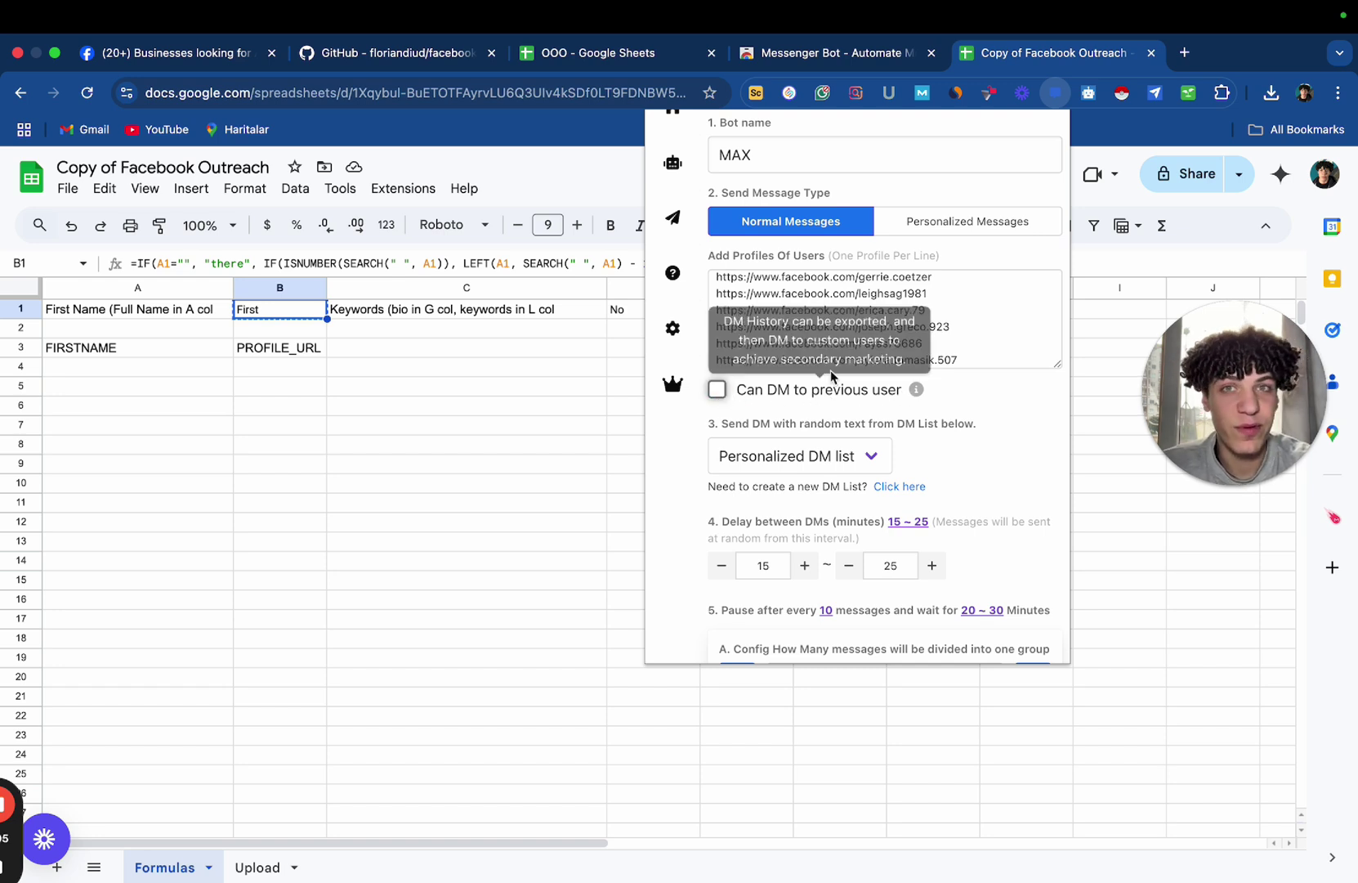
click(572, 409)
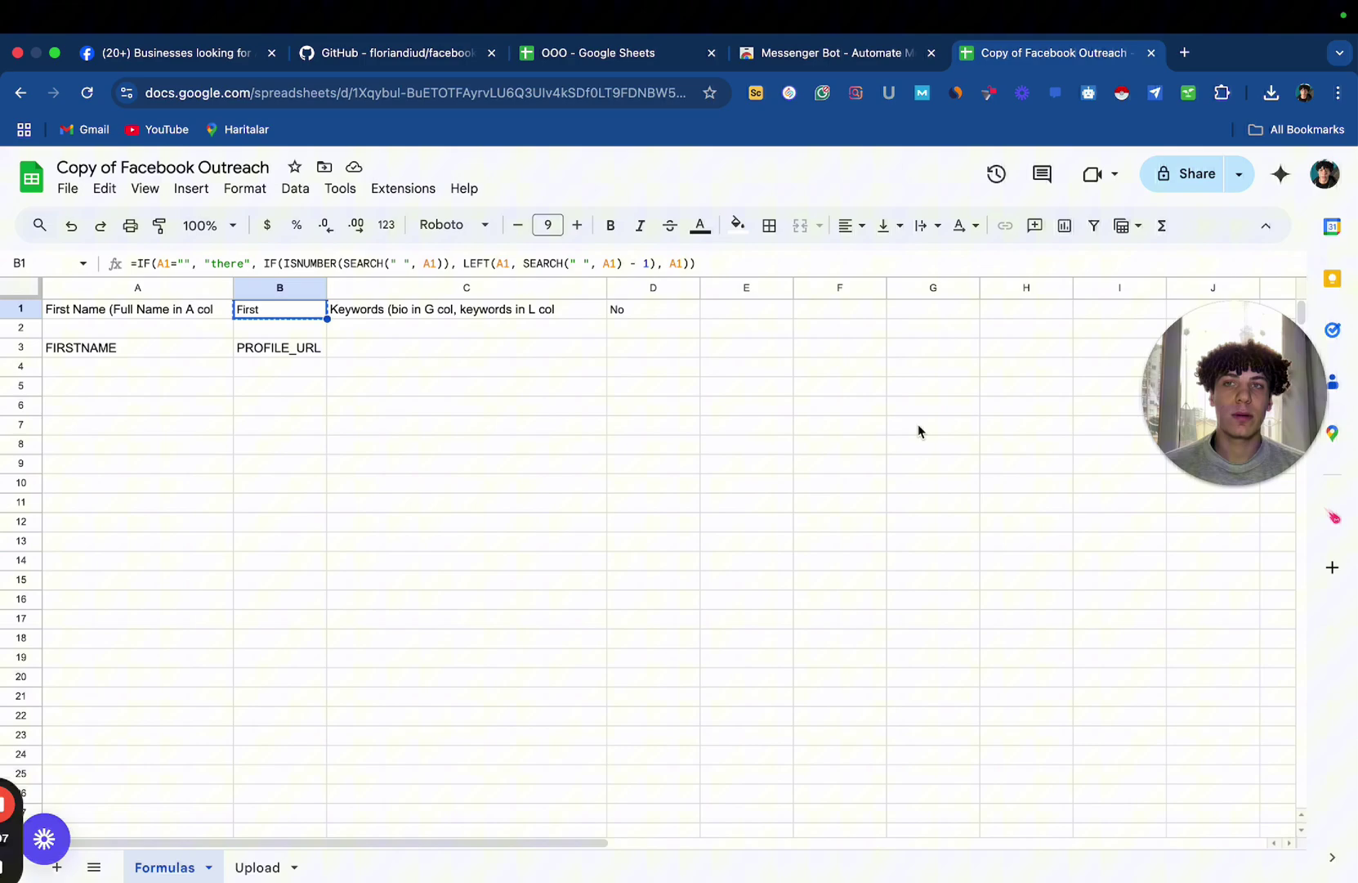
Show the scraper README's 'How to run' and 'Scrapped Fields', then return to the Messenger Bot page.
click(386, 54)
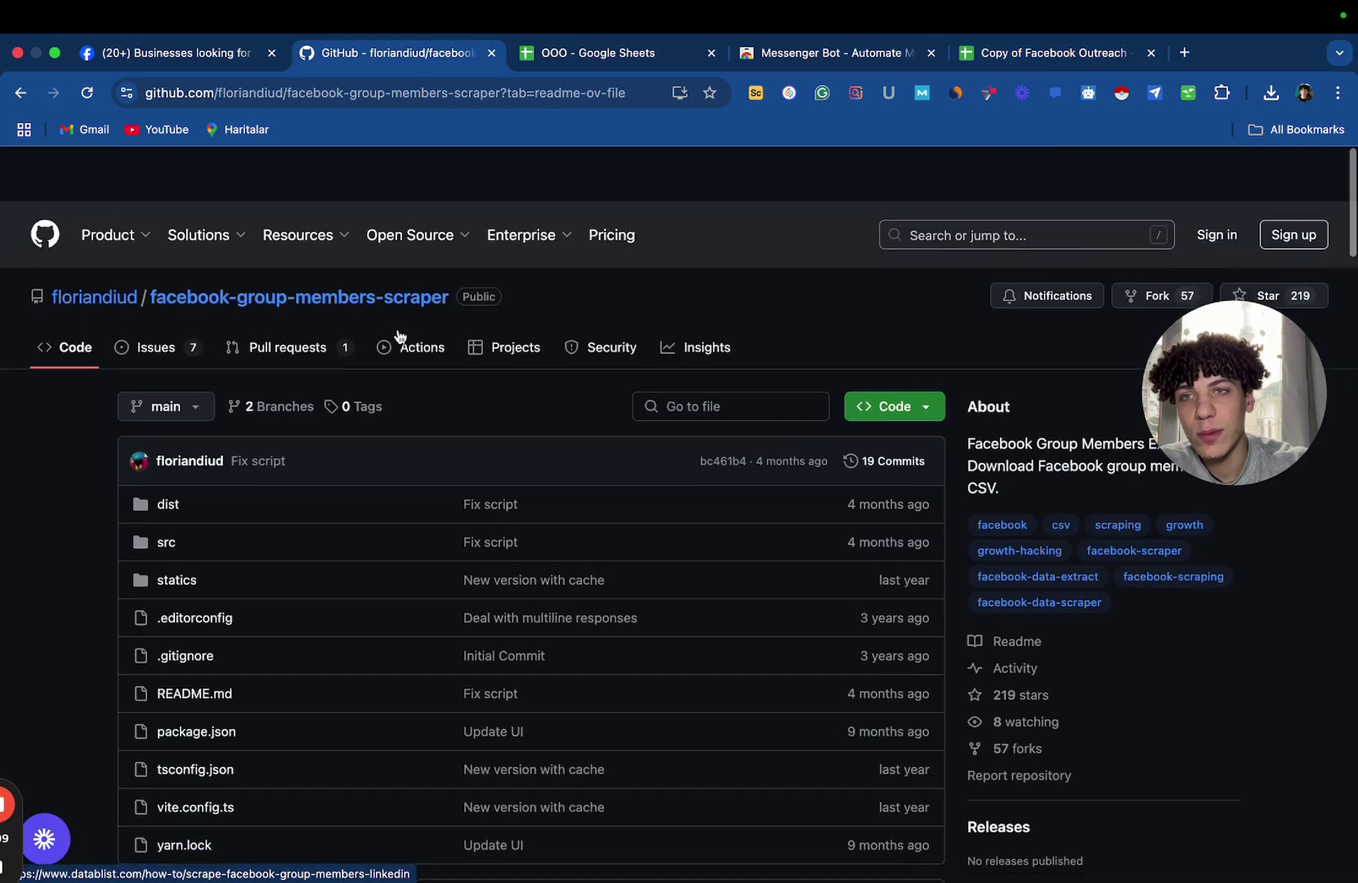
scroll(398, 330, down, 20)
scroll(398, 330, up, 15)
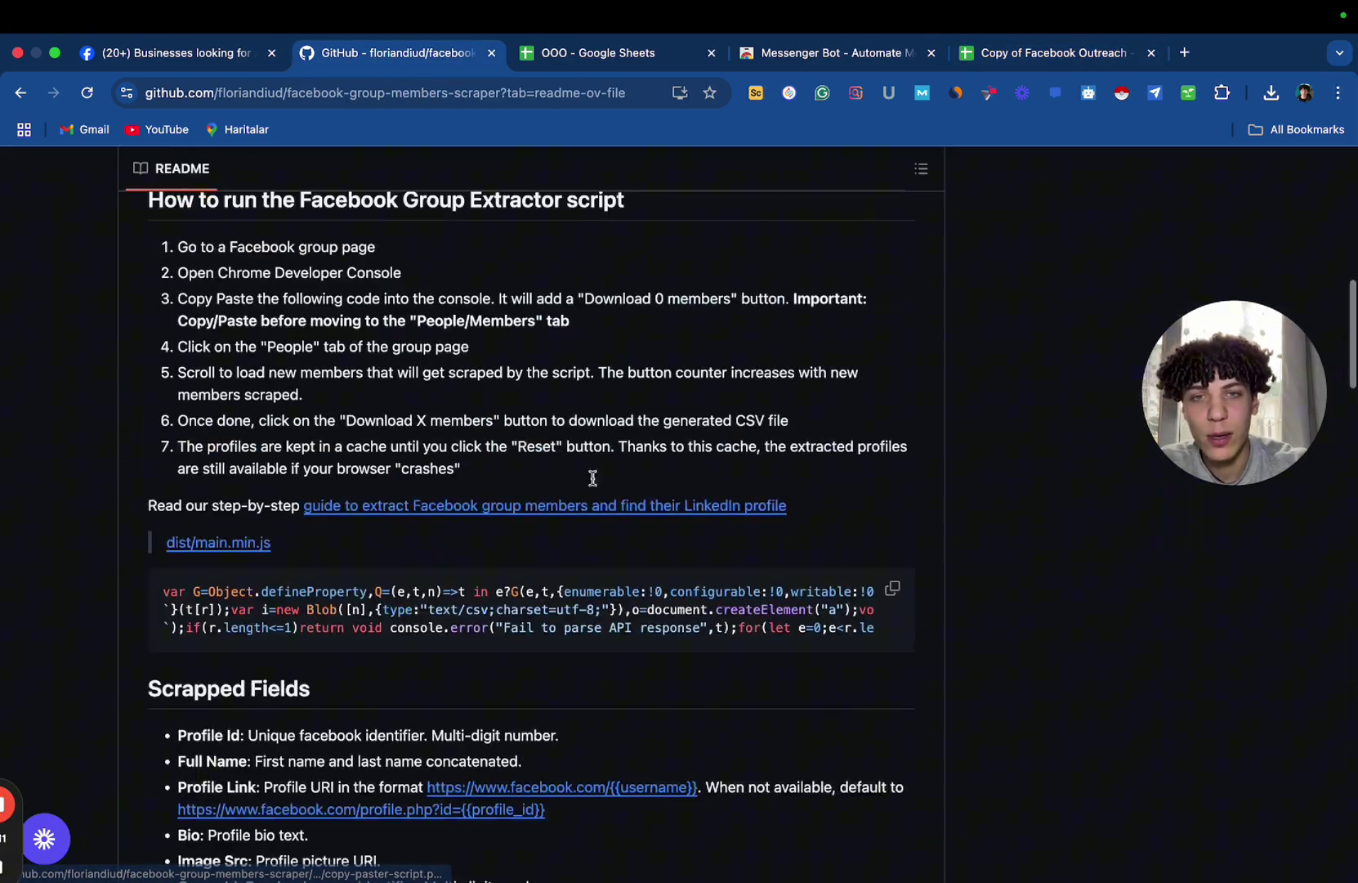
scroll(591, 476, down, 4)
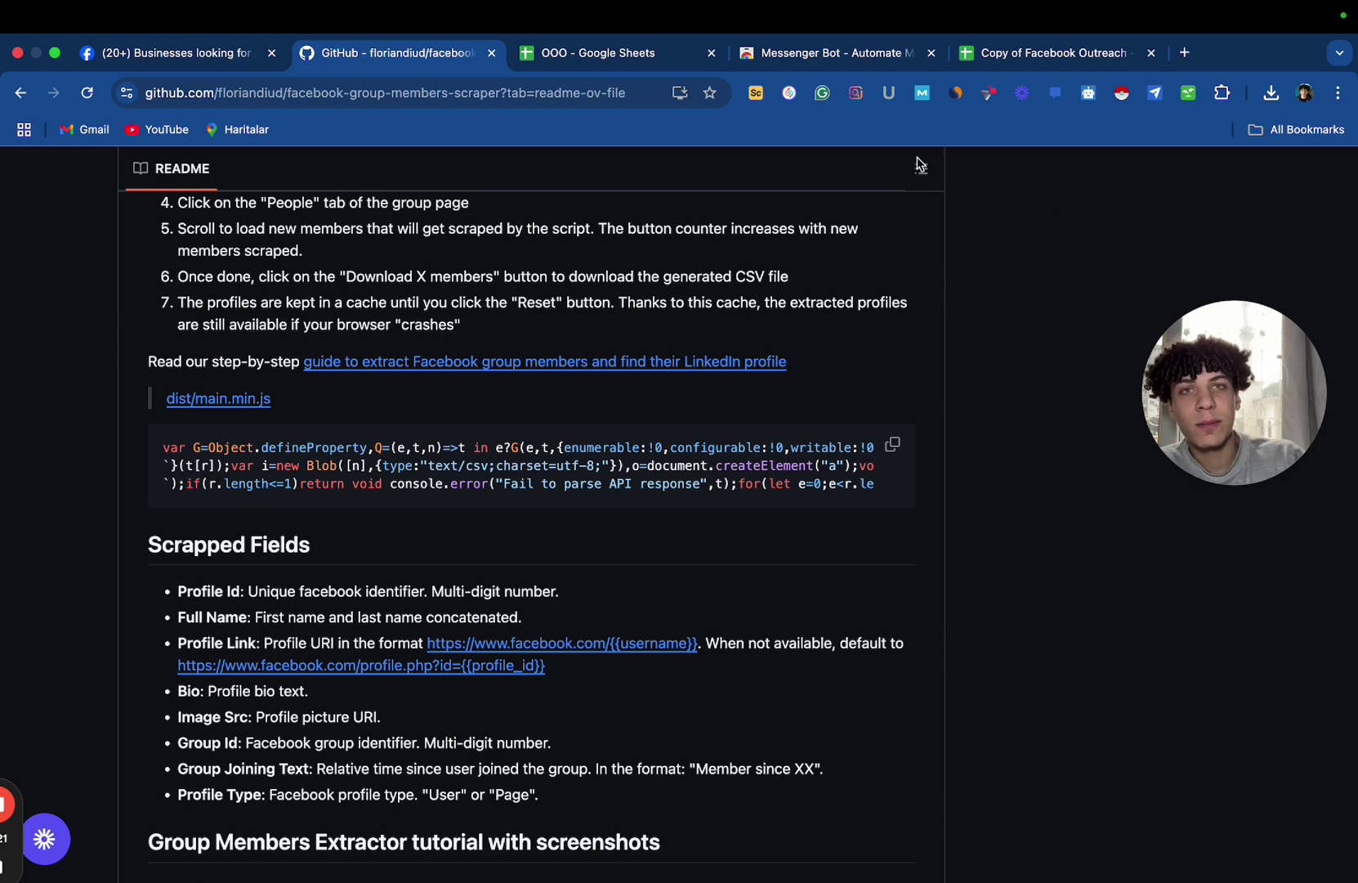
click(839, 56)
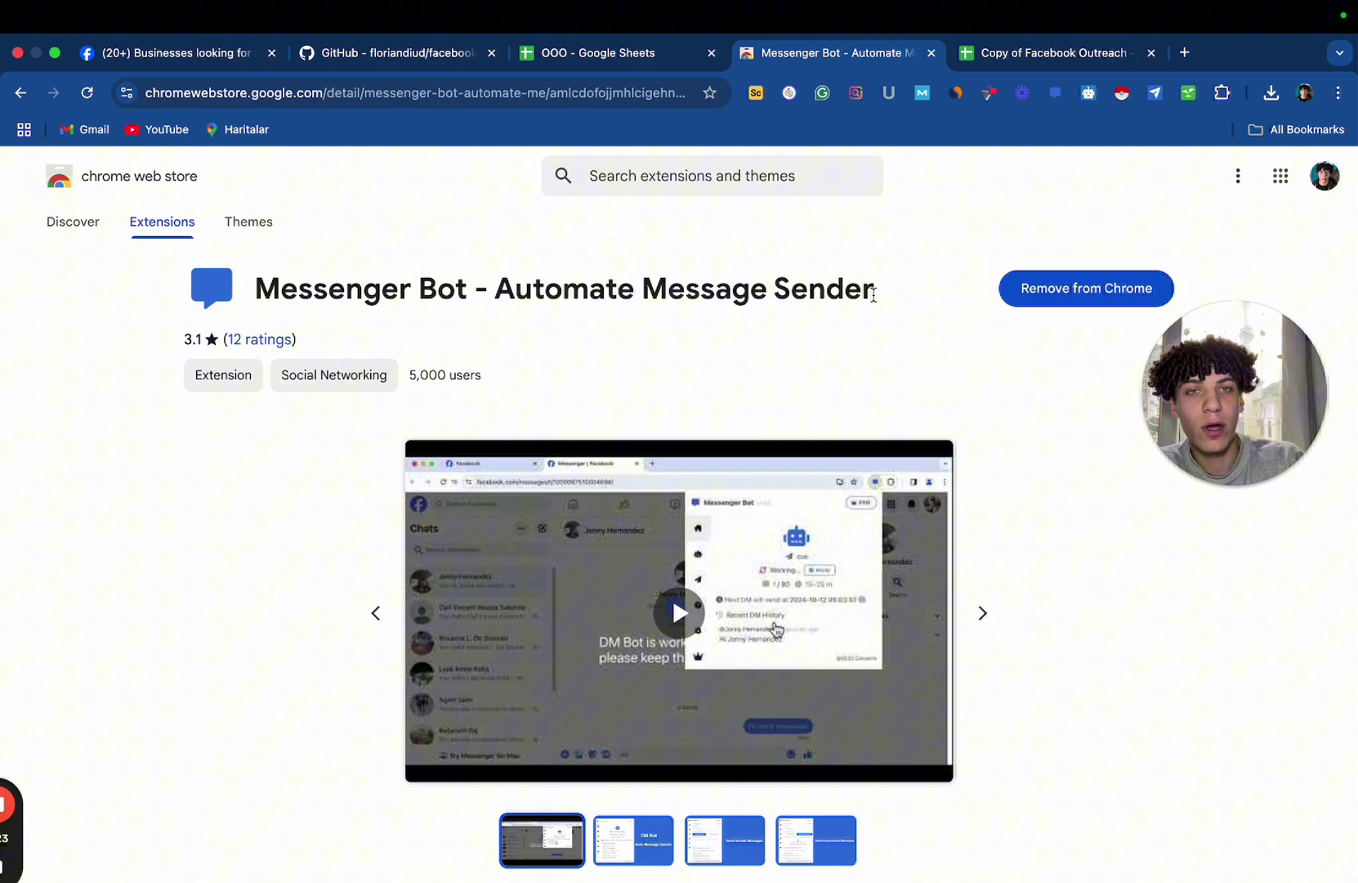
Highlight the whole 'Messenger Bot - Automate Message Sender' title on its Web Store page.
drag(876, 287, 502, 287)
click(380, 319)
triple_click(257, 315)
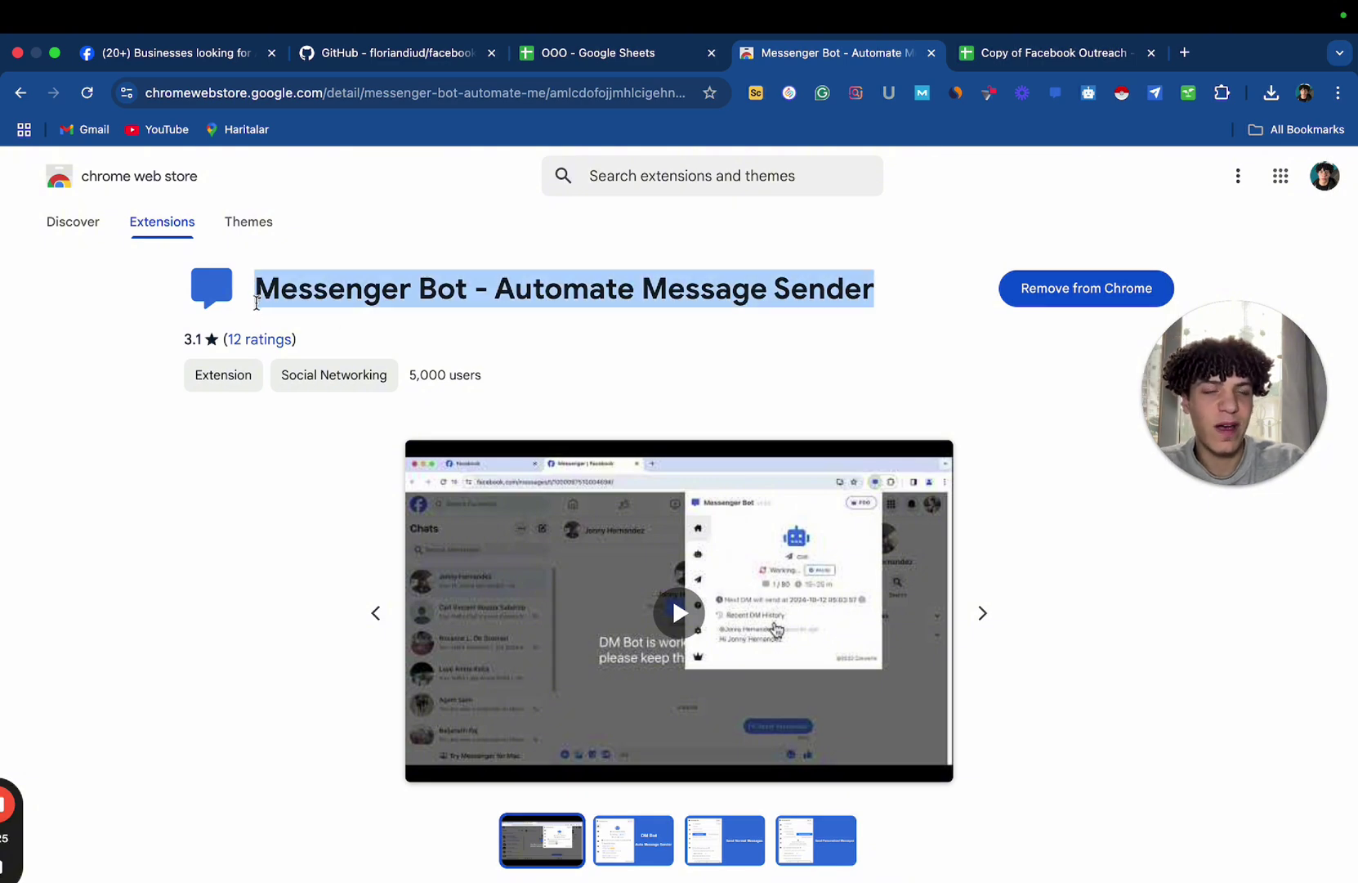